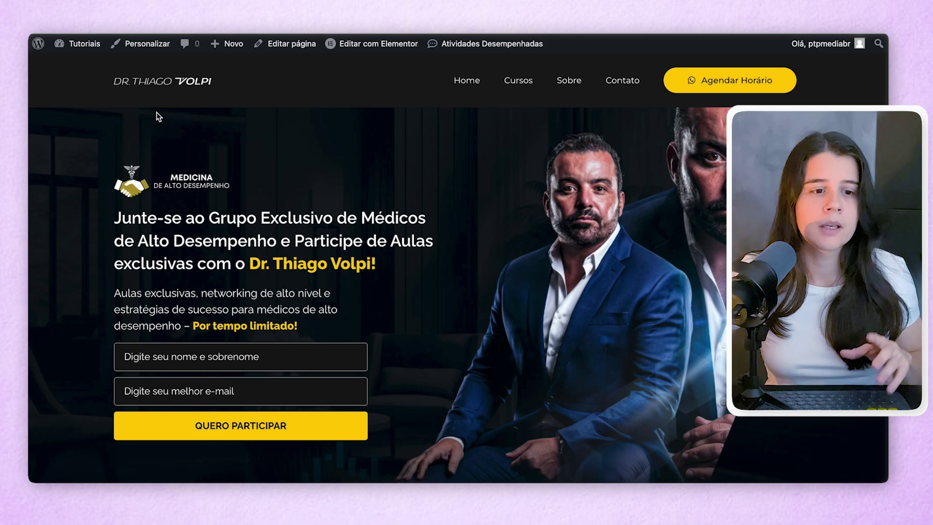
# - Open Chrome DevTools beside the landing page and shrink the page to phone width
pyautogui.rightClick(116, 143)
pyautogui.click(183, 354)
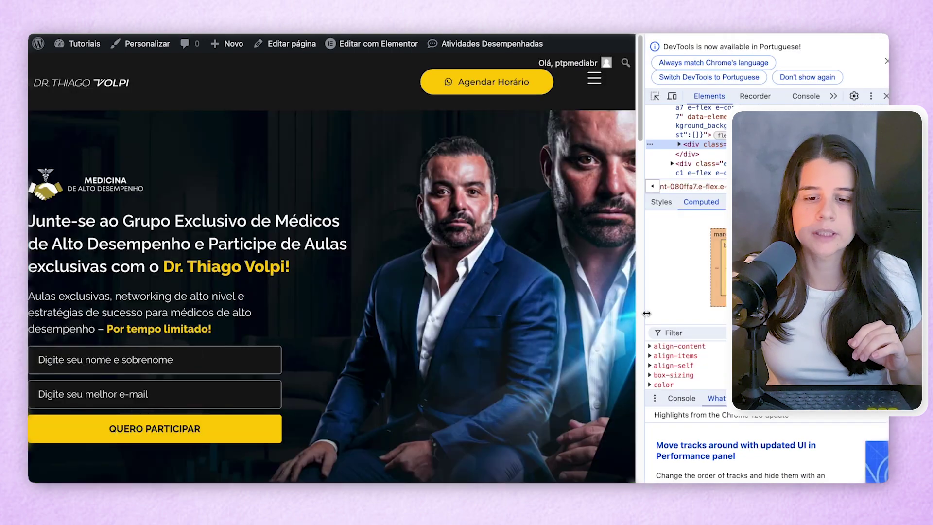
pyautogui.moveTo(640, 314); pyautogui.dragTo(287, 303)
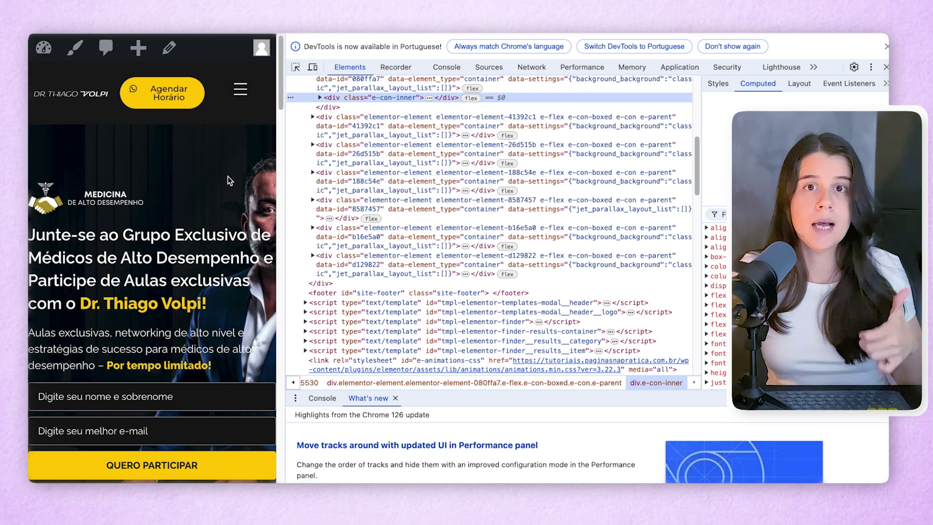
# - Scroll through the narrow mobile layout, then widen the page back out
pyautogui.scroll(-3, 228, 180)
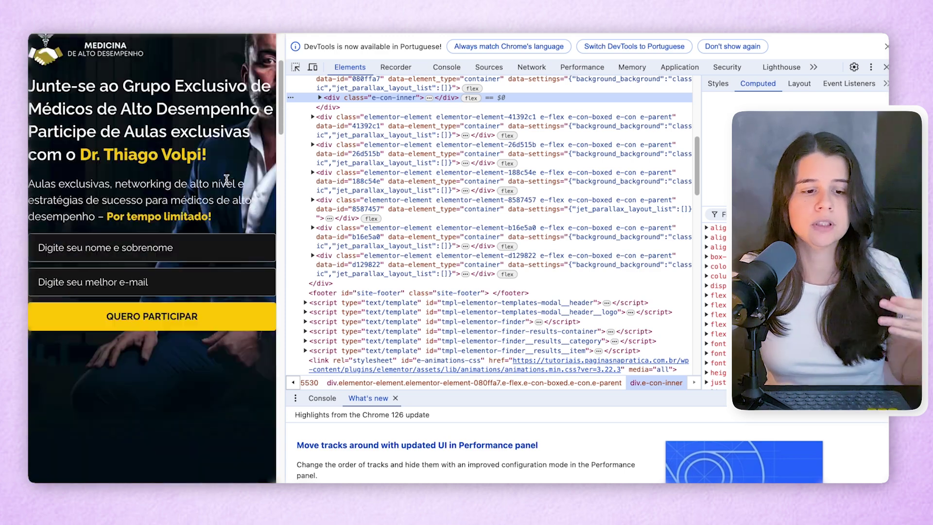
pyautogui.scroll(-15, 227, 180)
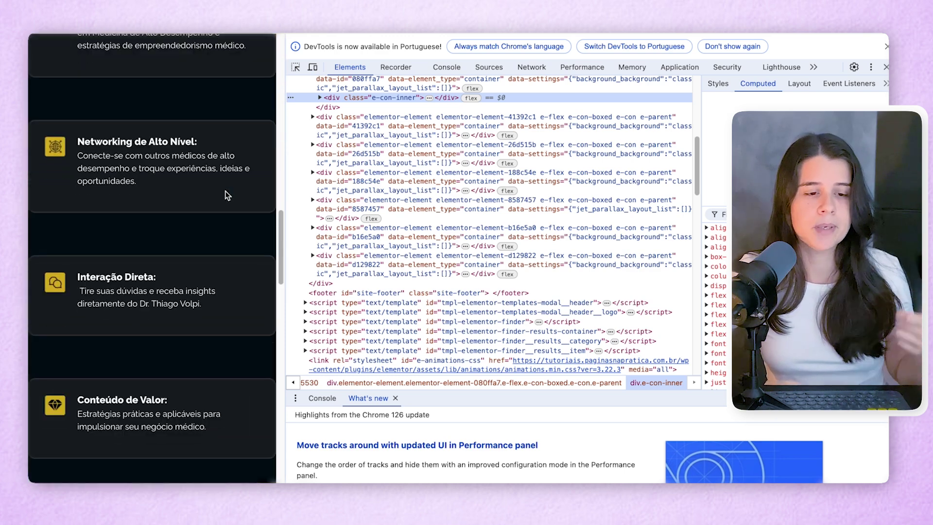
pyautogui.scroll(-2, 227, 195)
pyautogui.moveTo(280, 265); pyautogui.dragTo(591, 265)
pyautogui.scroll(20, 503, 279)
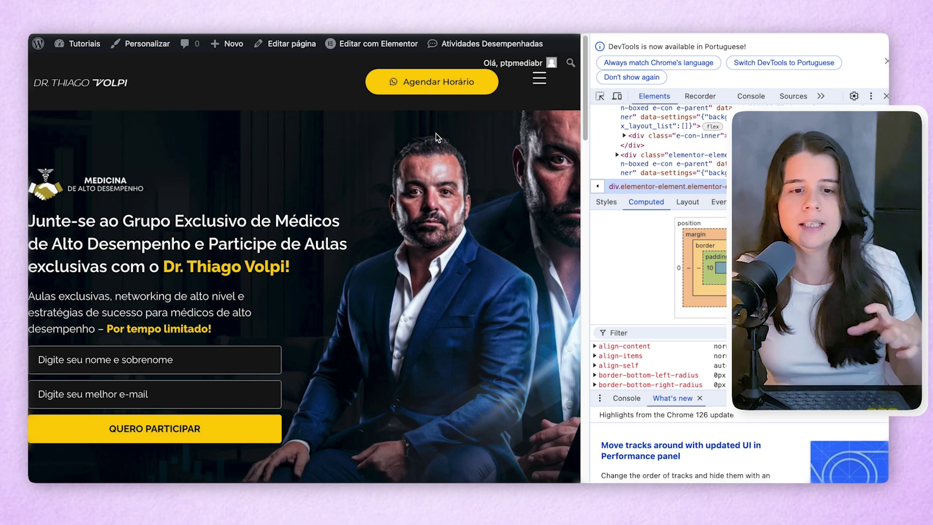
pyautogui.scroll(-10, 430, 136)
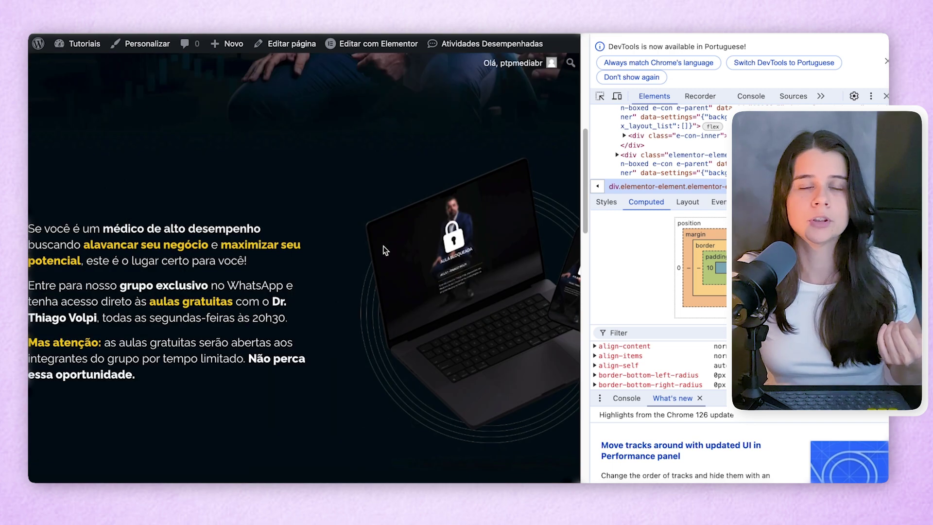
pyautogui.scroll(10, 106, 105)
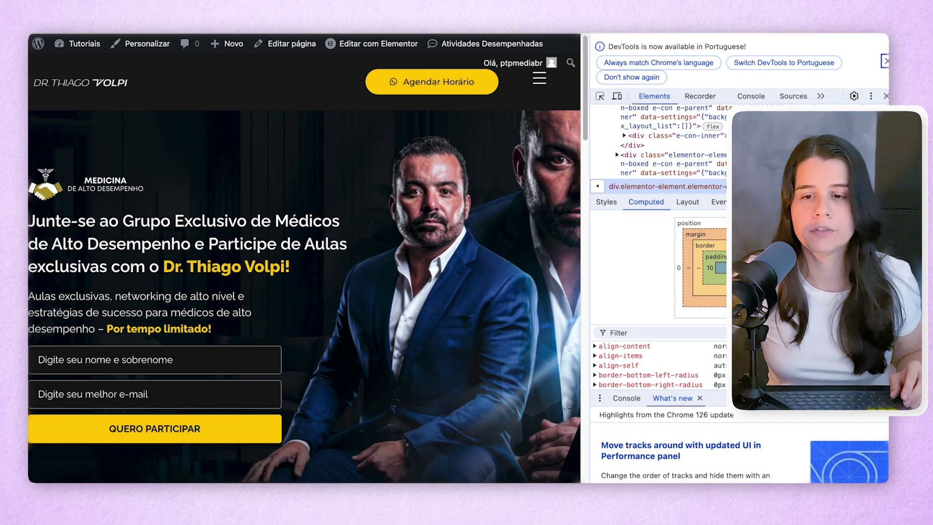
# - Dismiss the DevTools language notice on the landing page
pyautogui.click(886, 60)
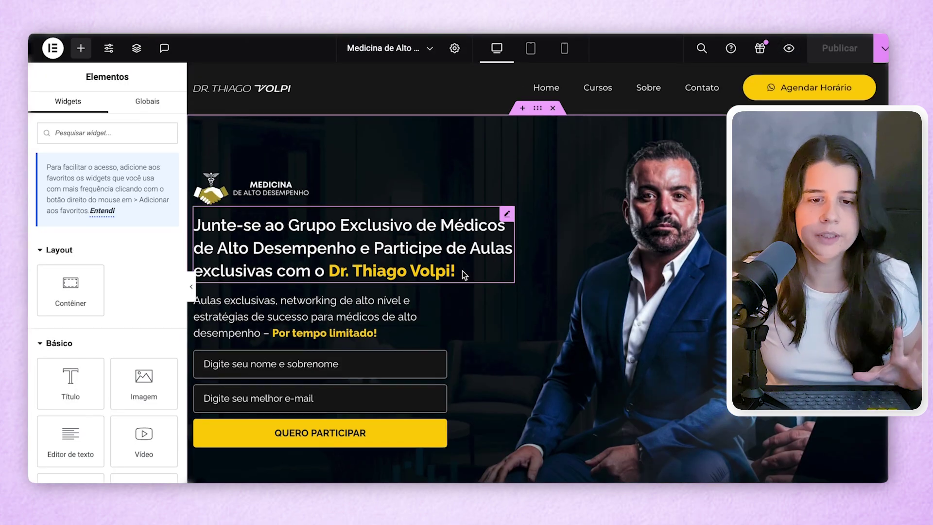
pyautogui.scroll(-10, 462, 270)
pyautogui.scroll(10, 462, 270)
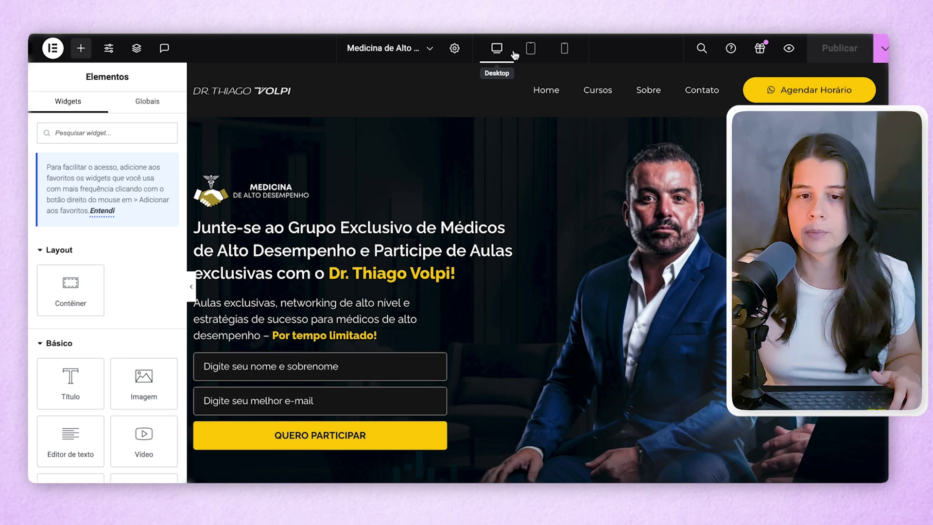
# - Preview the page in Elementor at tablet and mobile widths, then return to desktop
pyautogui.click(530, 53)
pyautogui.click(564, 49)
pyautogui.click(497, 49)
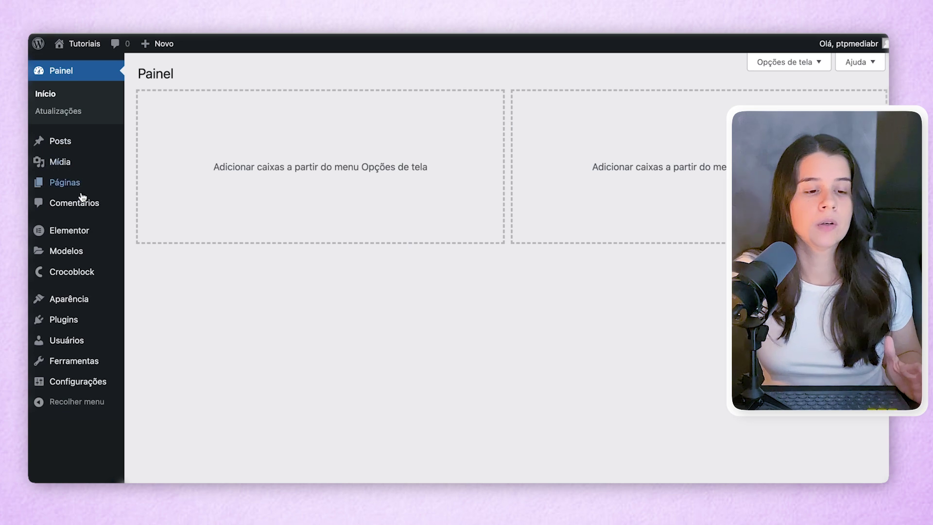
# - Open Elementor's Features settings and search the page for 'ponto' to find the breakpoints setting
pyautogui.moveTo(83, 233)
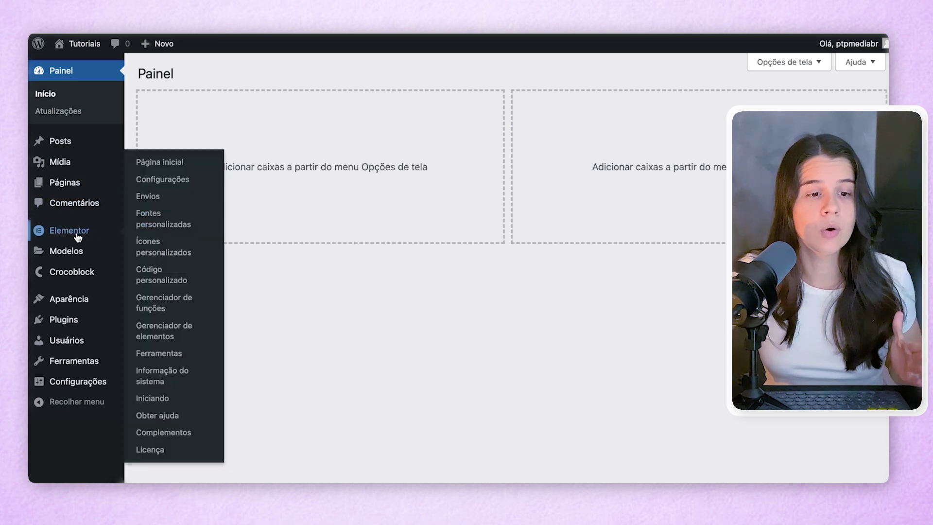
pyautogui.click(152, 183)
pyautogui.click(392, 116)
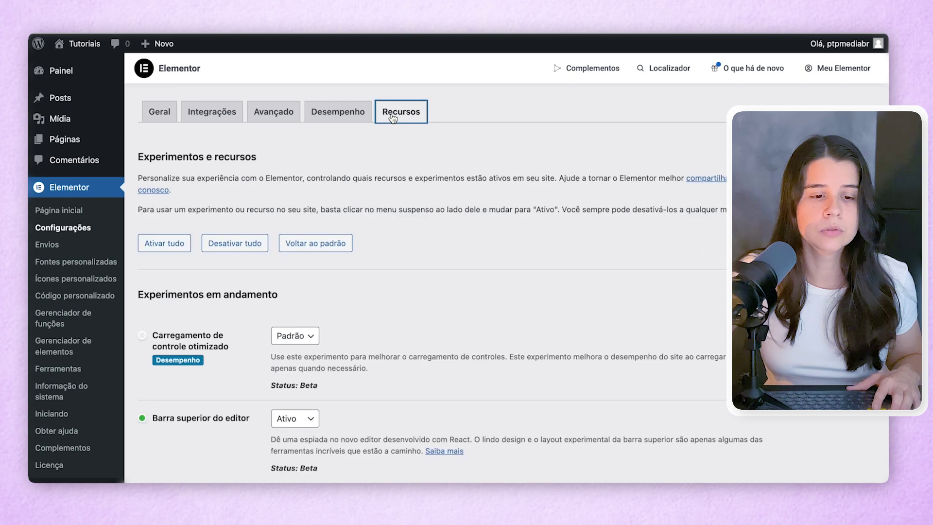
pyautogui.press('super+f')
pyautogui.write('barra')
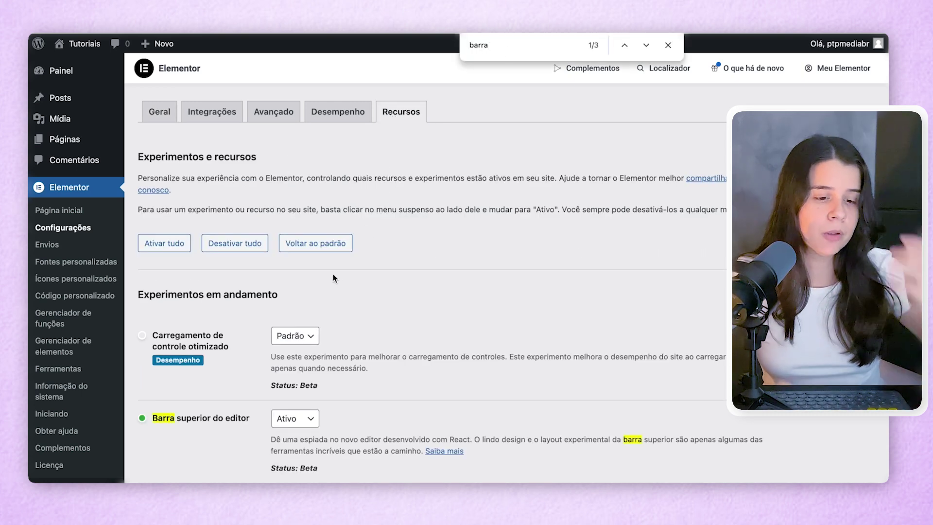
pyautogui.scroll(-1, 333, 273)
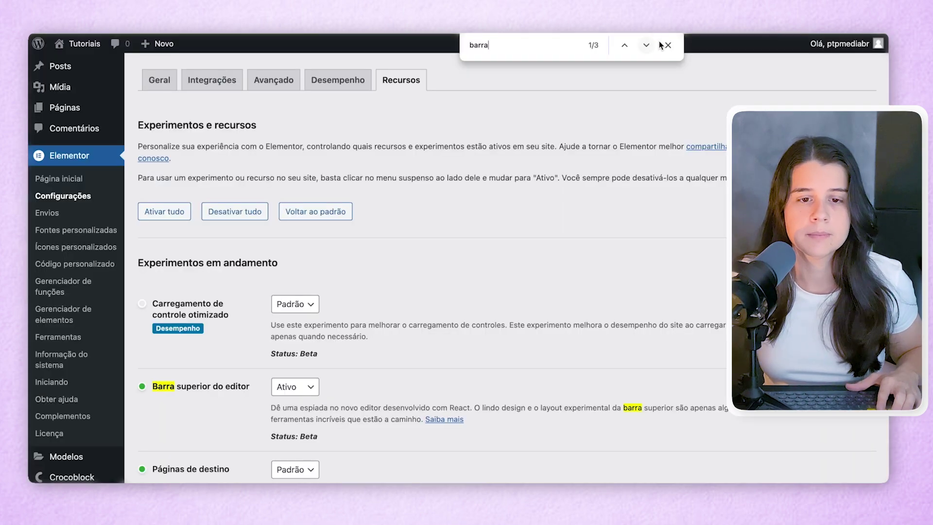
pyautogui.press('BackSpace')
pyautogui.press('BackSpace')
pyautogui.press('BackSpace')
pyautogui.press('BackSpace')
pyautogui.press('BackSpace')
pyautogui.write('pon')
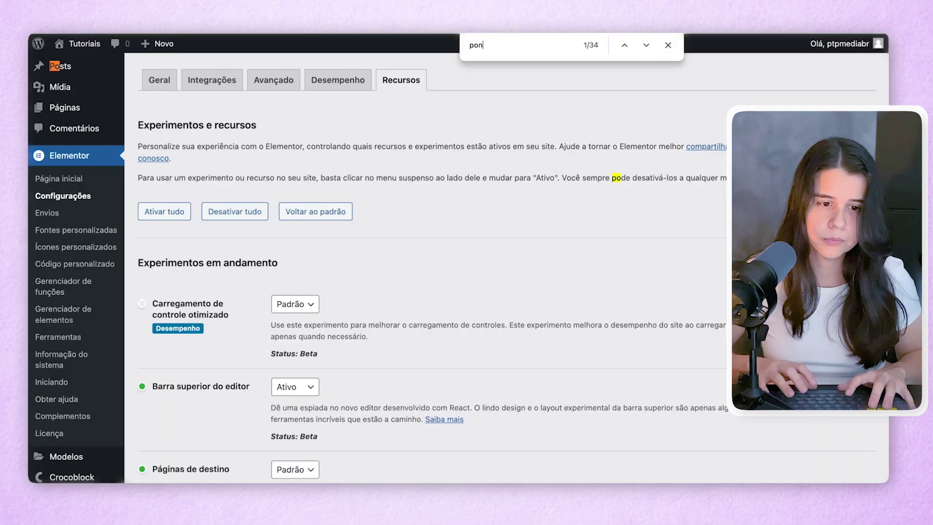
pyautogui.write('to')
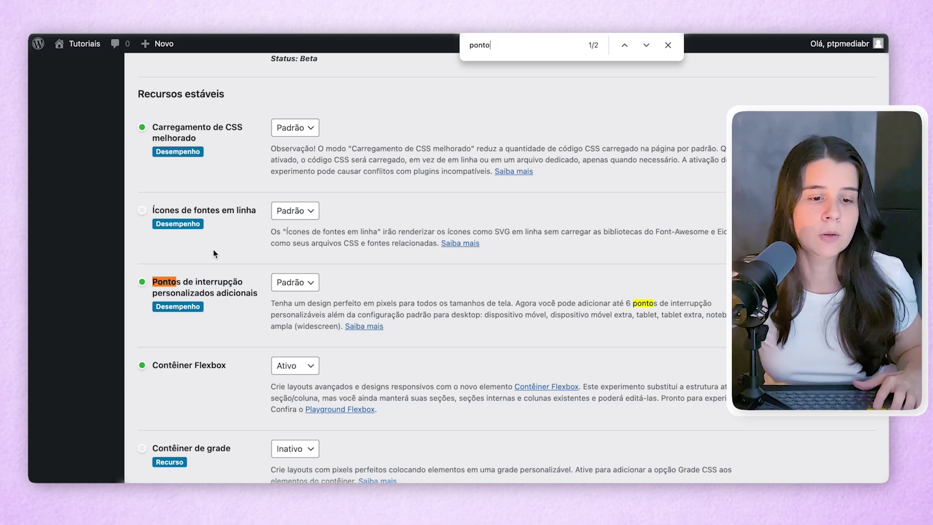
# - Set 'Pontos de interrupção personalizados adicionais' to Ativo and save the changes
pyautogui.click(302, 282)
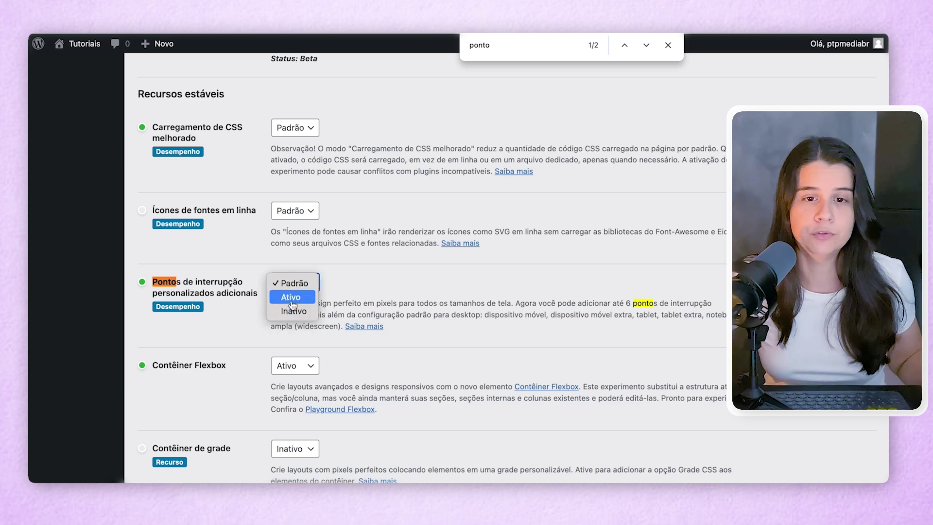
pyautogui.click(292, 297)
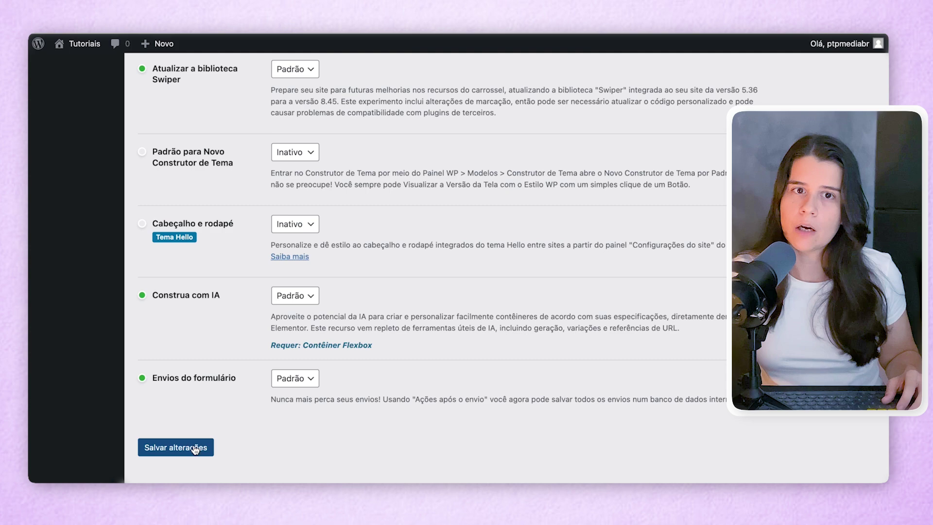
pyautogui.click(194, 450)
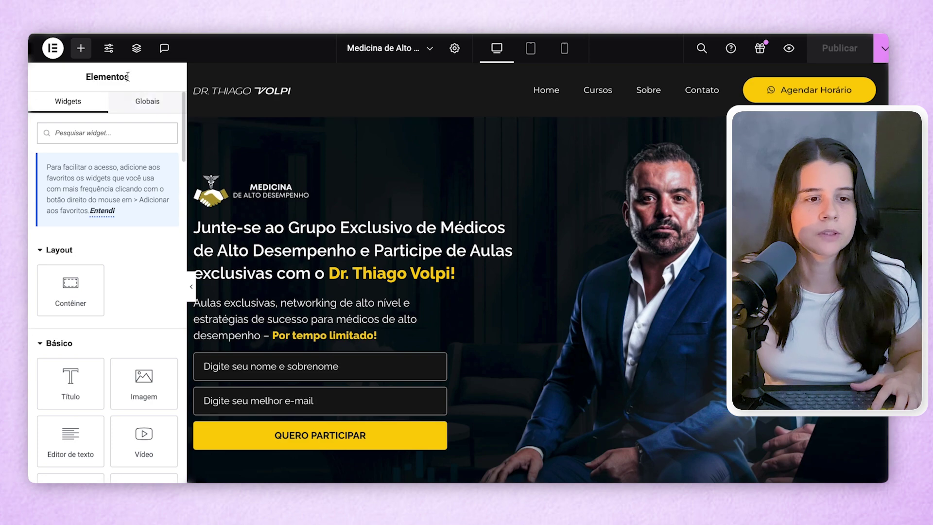
# - Add the 'Tablet no modo paisagem' breakpoint under Site Settings > Layout > Pontos de interrupção
pyautogui.click(110, 51)
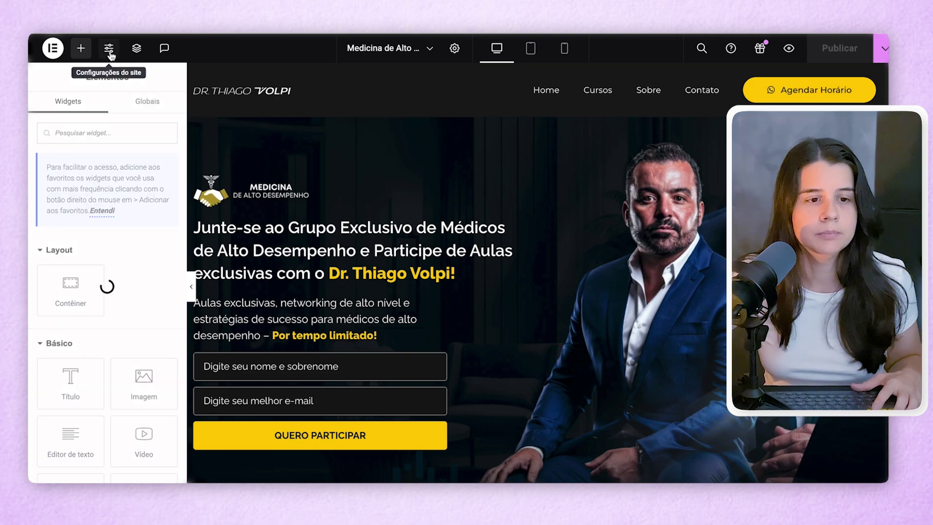
pyautogui.click(82, 392)
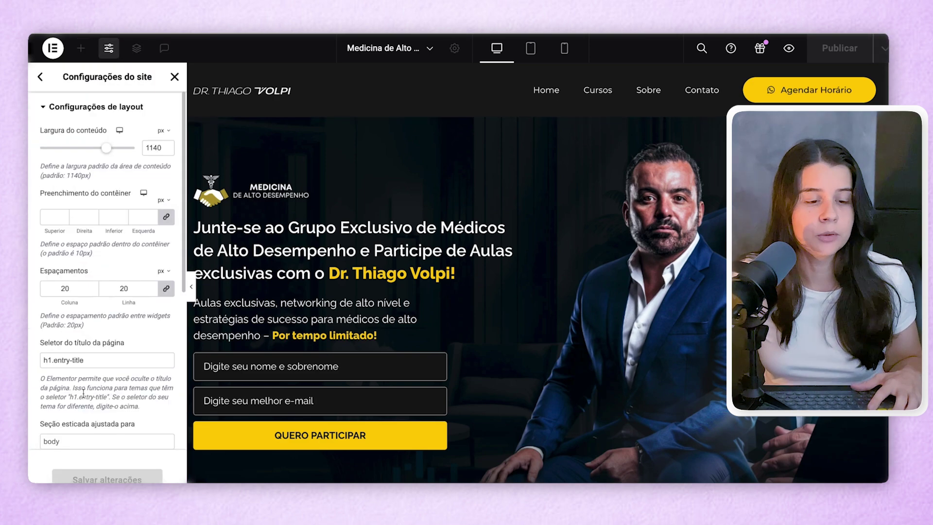
pyautogui.scroll(-6, 92, 319)
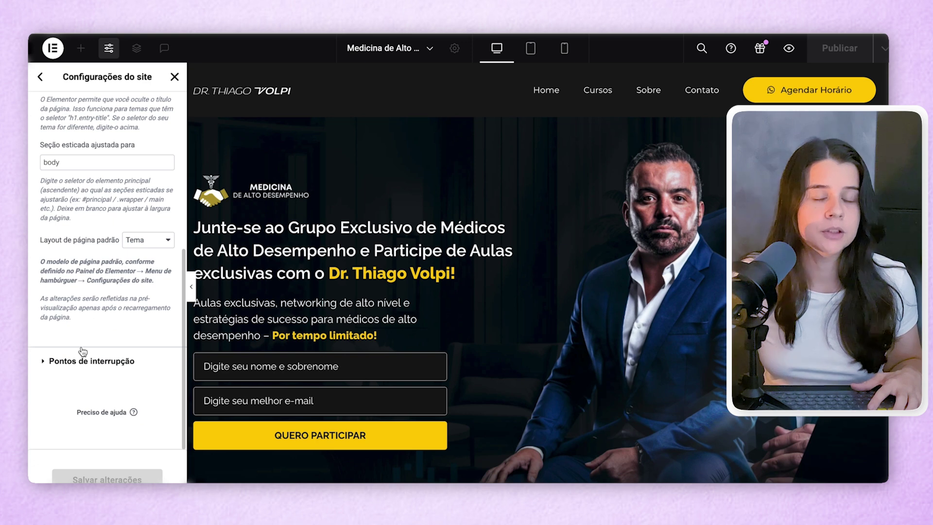
pyautogui.click(55, 362)
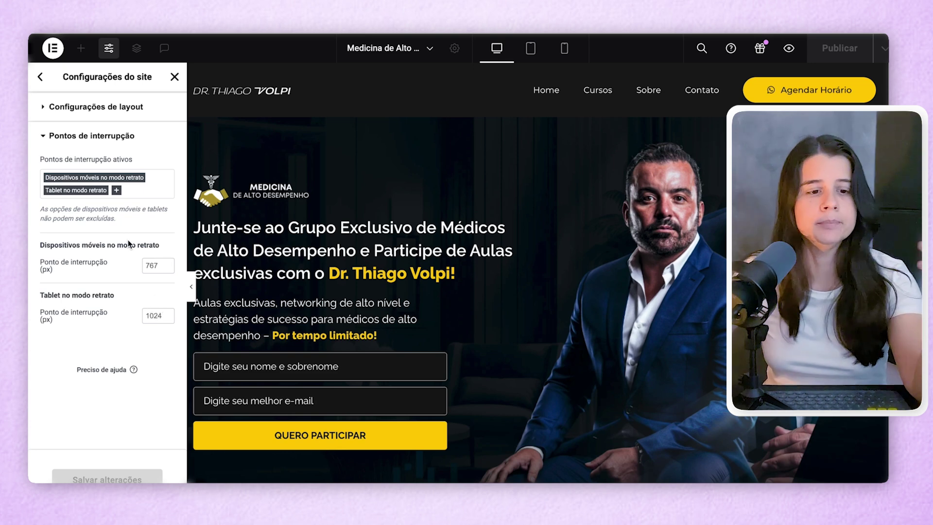
pyautogui.click(143, 190)
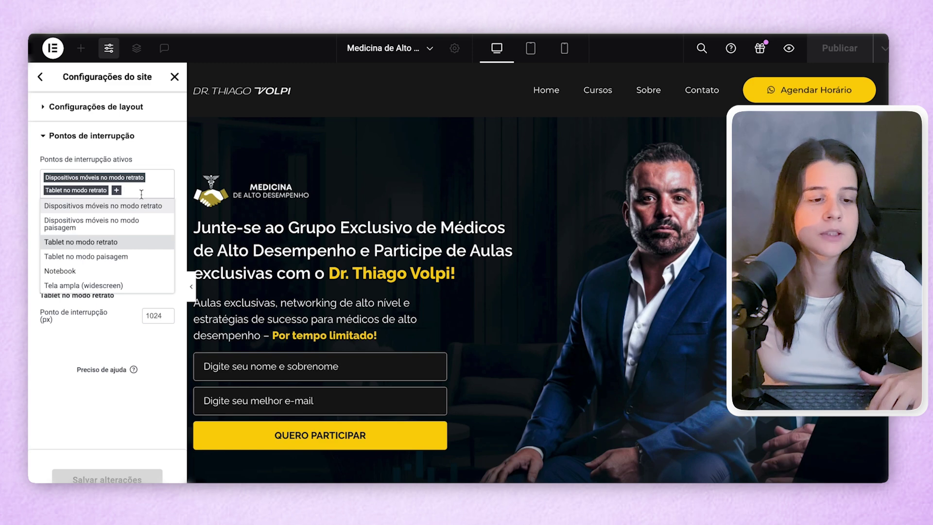
pyautogui.click(79, 257)
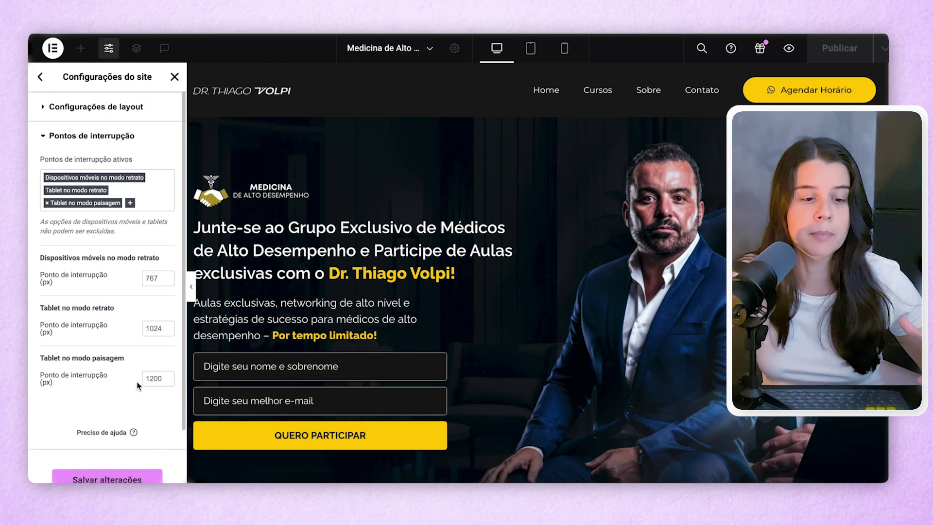
# - Save the breakpoint settings, reload the editor, and preview at tablet landscape width (1200 px)
pyautogui.click(107, 479)
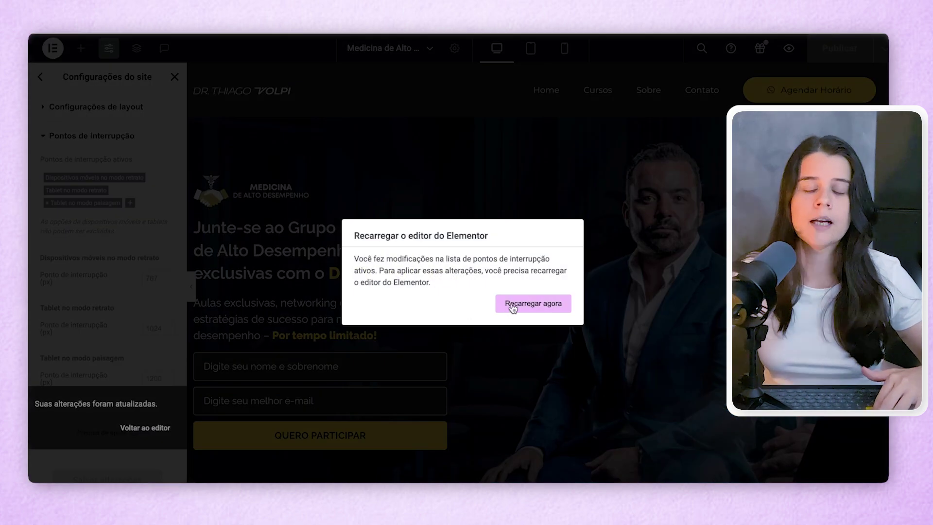
pyautogui.click(513, 305)
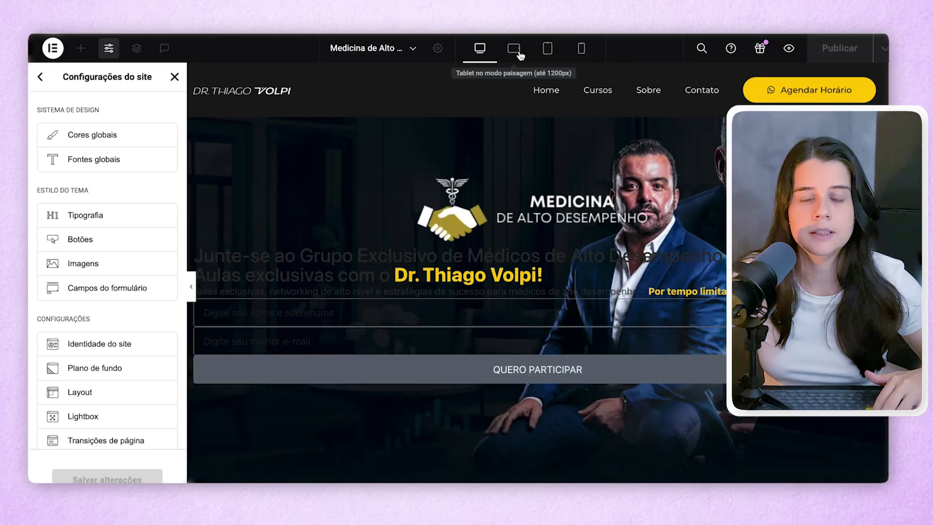
pyautogui.click(518, 53)
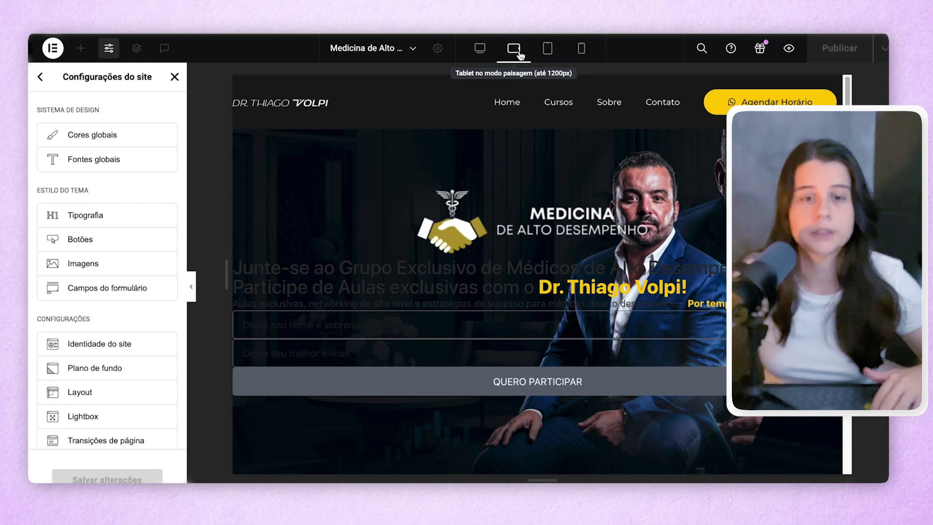
# - Back at desktop width, remove 'Tablet no modo paisagem' from the site's breakpoint settings
pyautogui.click(482, 52)
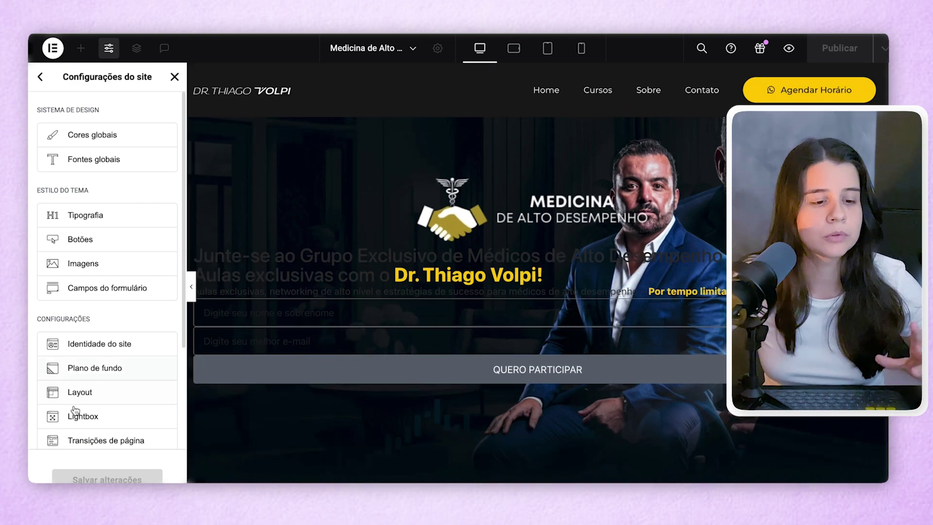
pyautogui.click(81, 392)
pyautogui.scroll(-5, 83, 384)
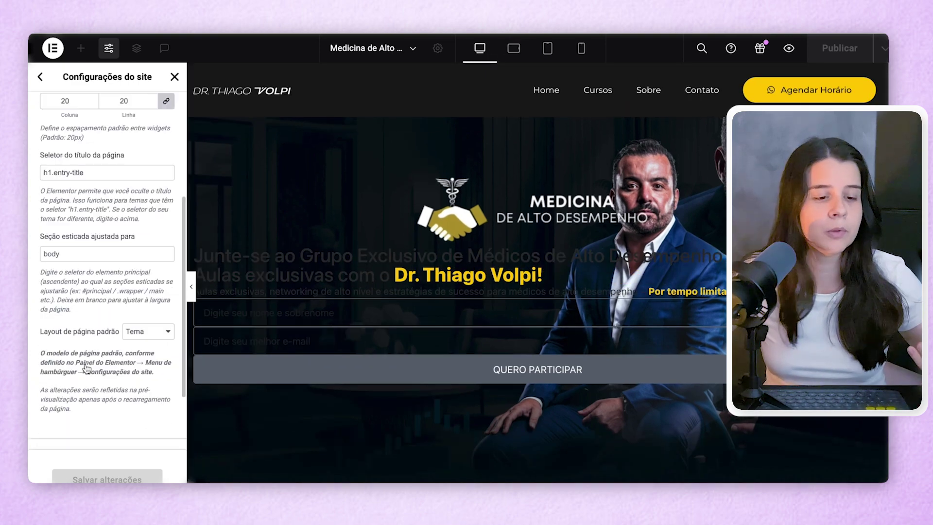
pyautogui.scroll(-2, 87, 368)
pyautogui.click(83, 368)
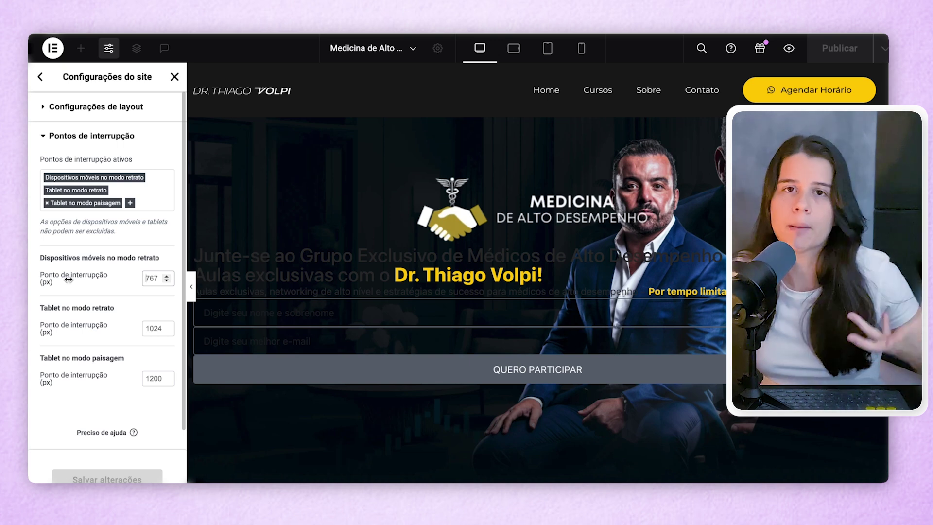
pyautogui.click(47, 203)
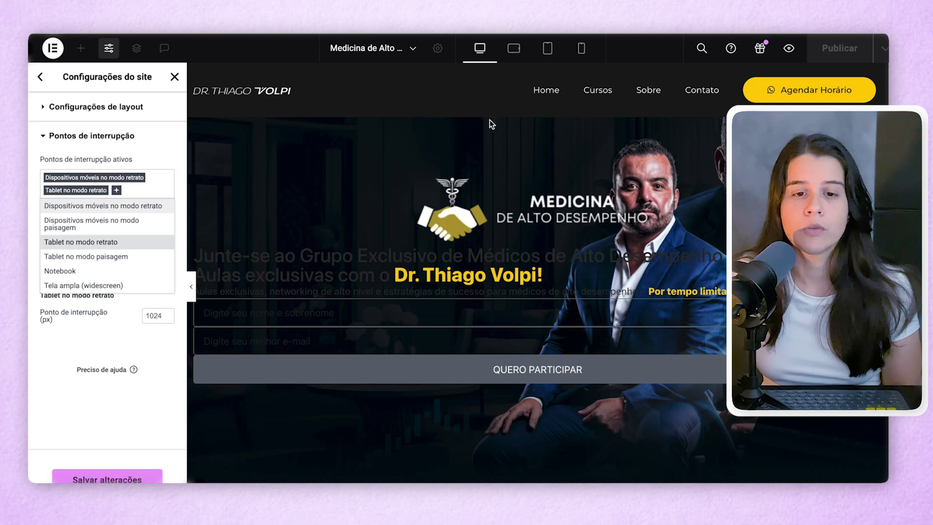
# - Save the breakpoint change, reload the editor, and select the hero heading
pyautogui.click(112, 480)
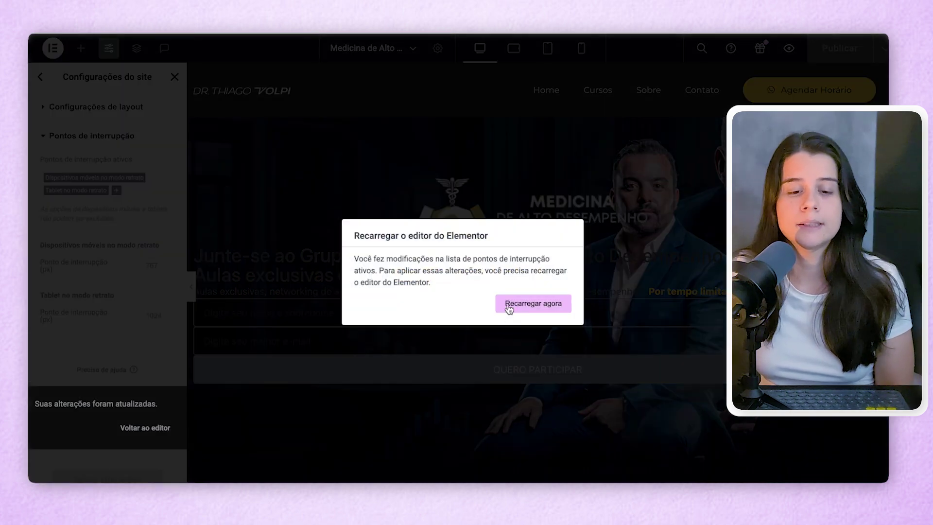
pyautogui.click(509, 304)
pyautogui.click(478, 226)
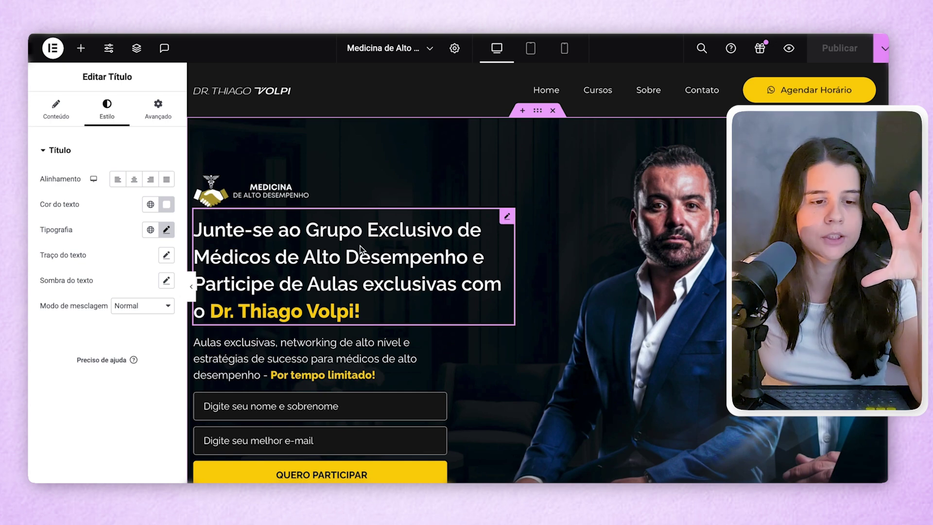
# - Set the hero heading's mobile typography size to 14 px
pyautogui.click(166, 230)
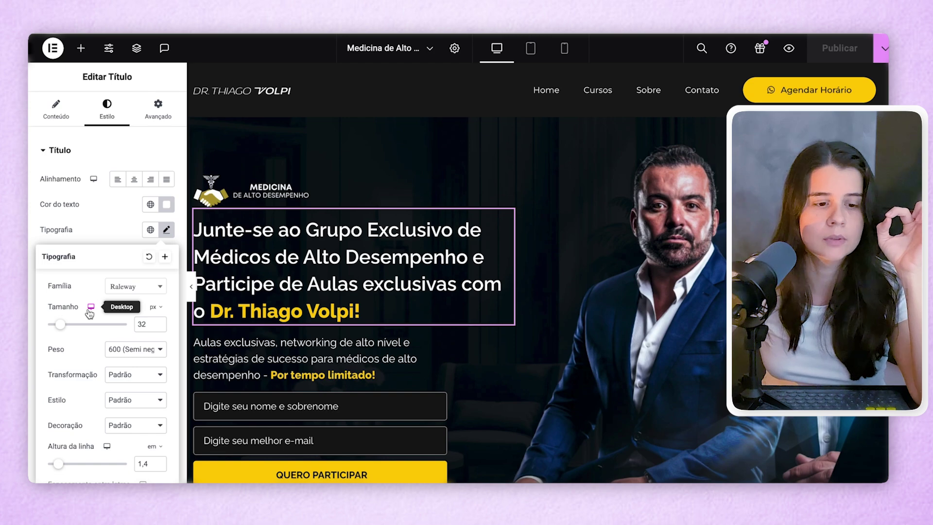
pyautogui.click(91, 307)
pyautogui.click(90, 328)
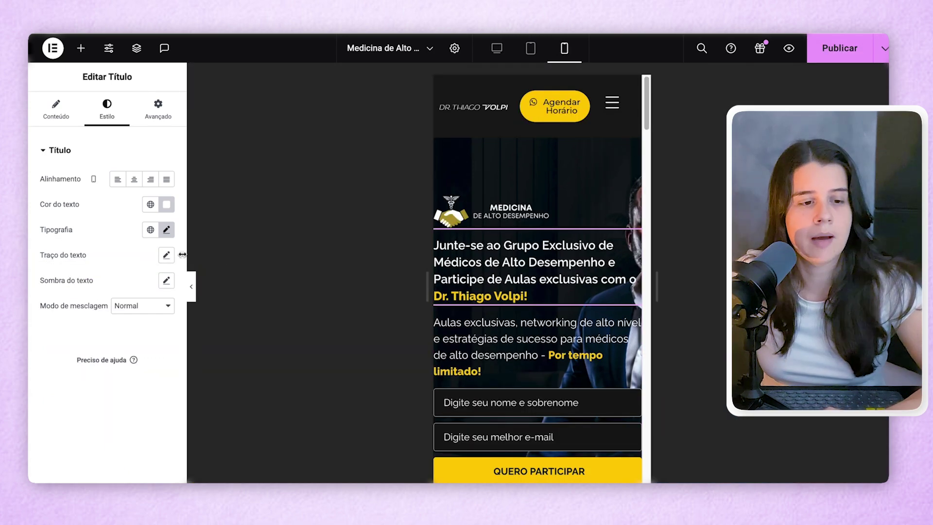
pyautogui.click(166, 230)
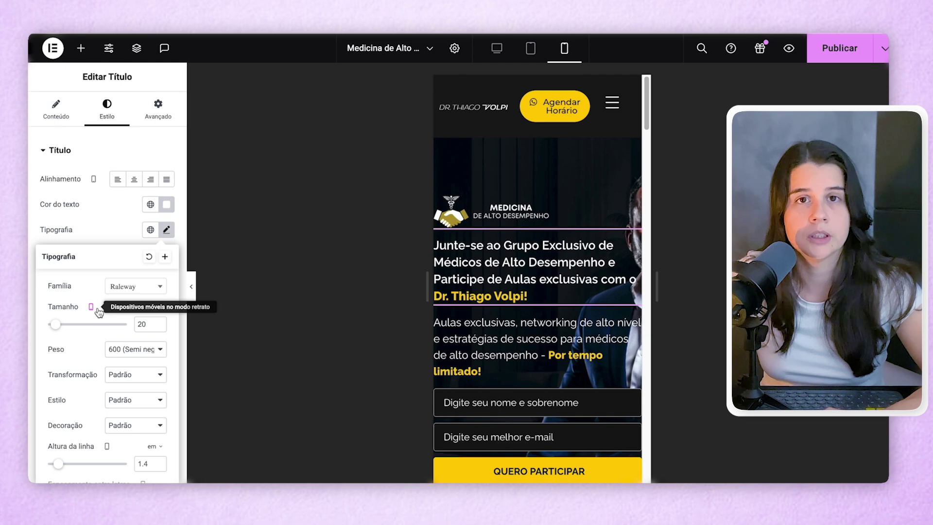
pyautogui.moveTo(148, 324); pyautogui.dragTo(135, 326)
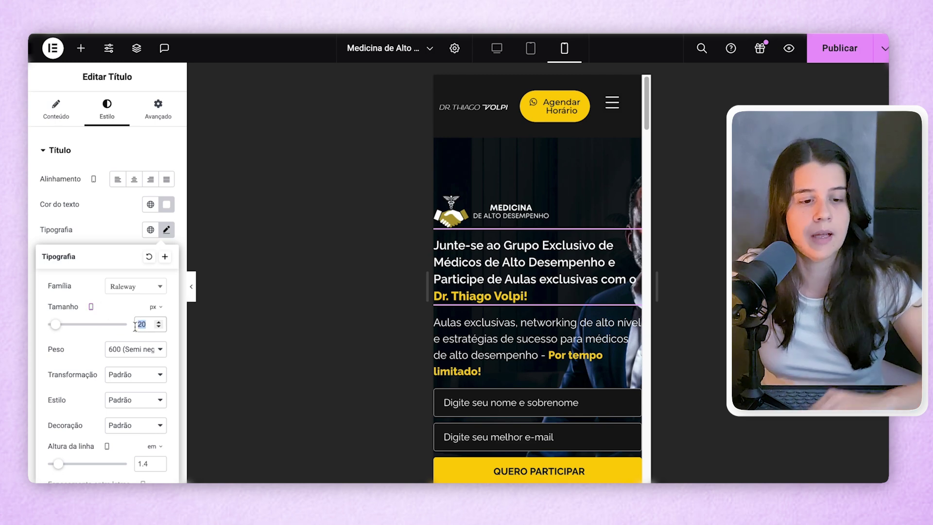
pyautogui.write('14')
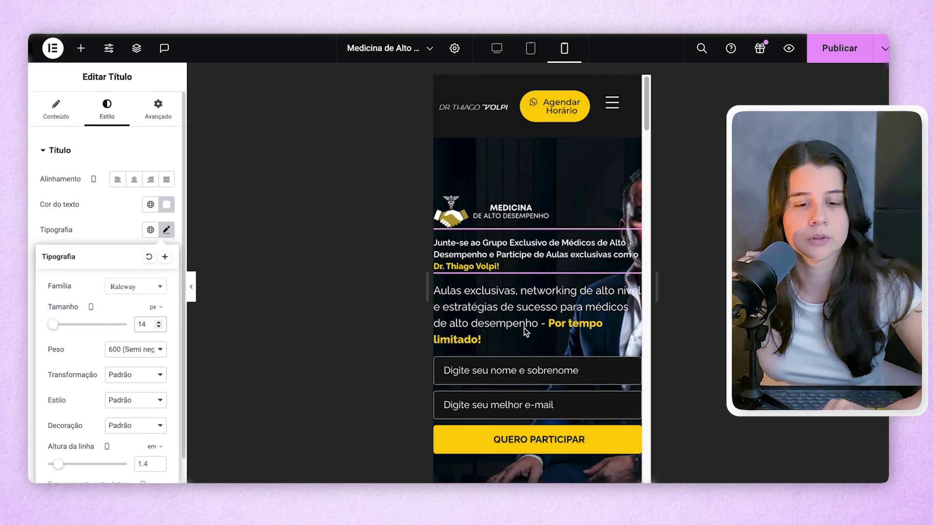
# - Set the heading's tablet font size to 20 px, then return to the mobile preview
pyautogui.click(497, 49)
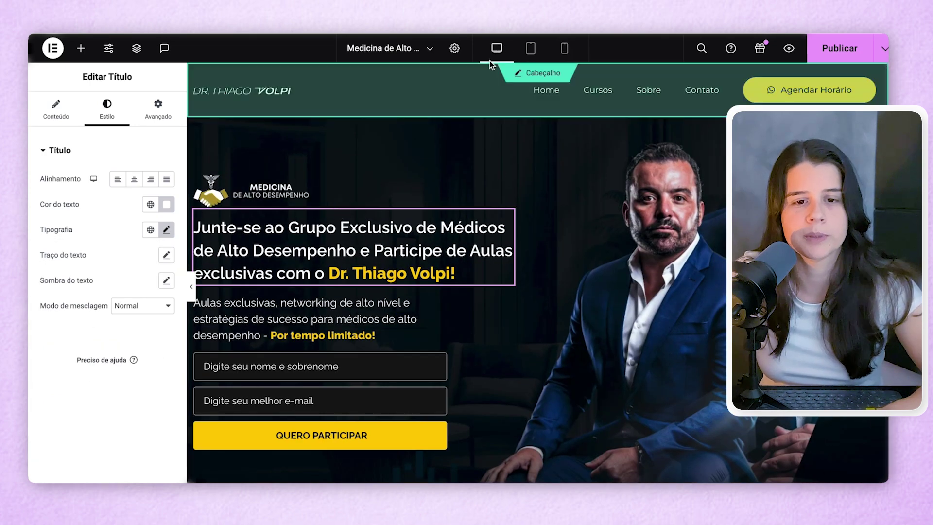
pyautogui.click(529, 50)
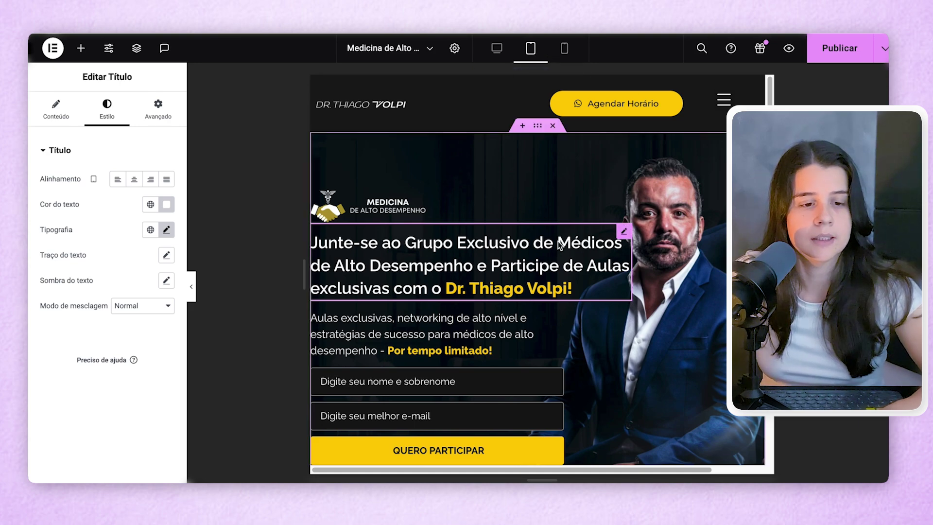
pyautogui.click(166, 229)
pyautogui.click(146, 323)
pyautogui.write('20')
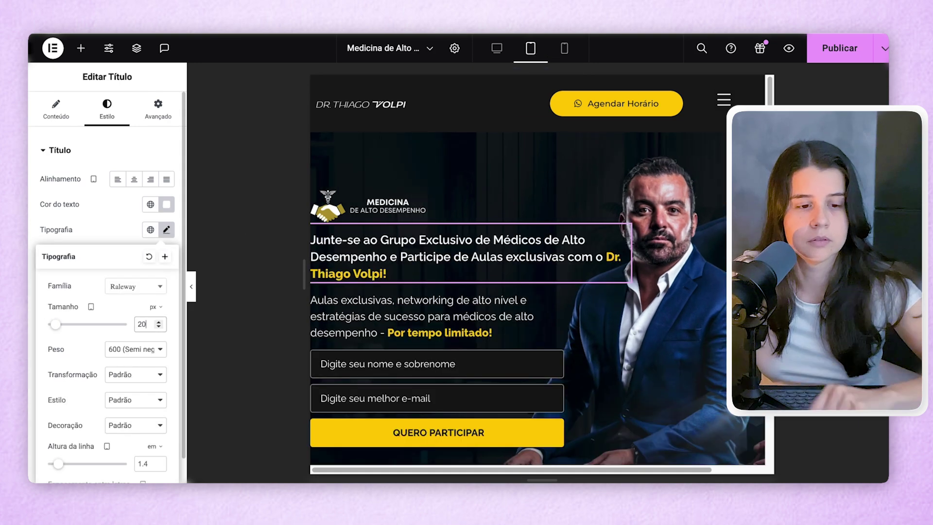
pyautogui.click(562, 48)
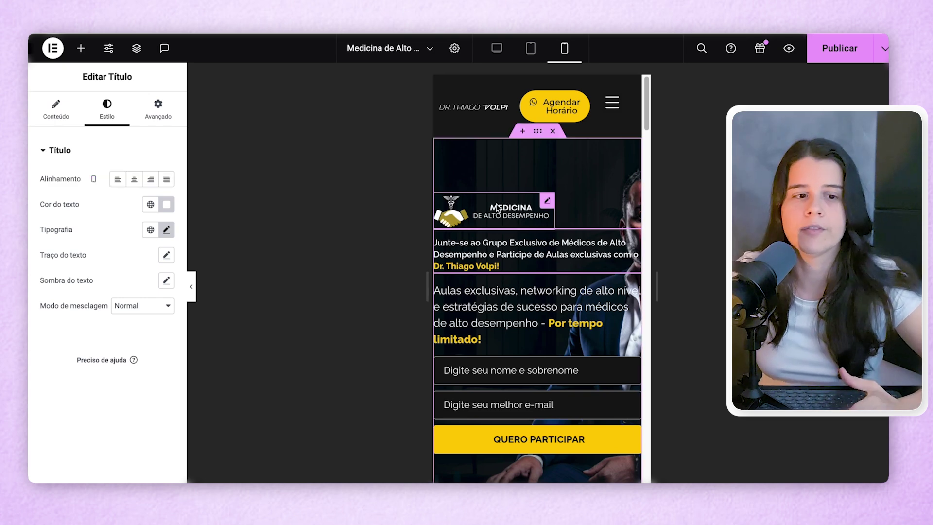
# - Delete the MEDICINA logo image from the hero
pyautogui.click(510, 205)
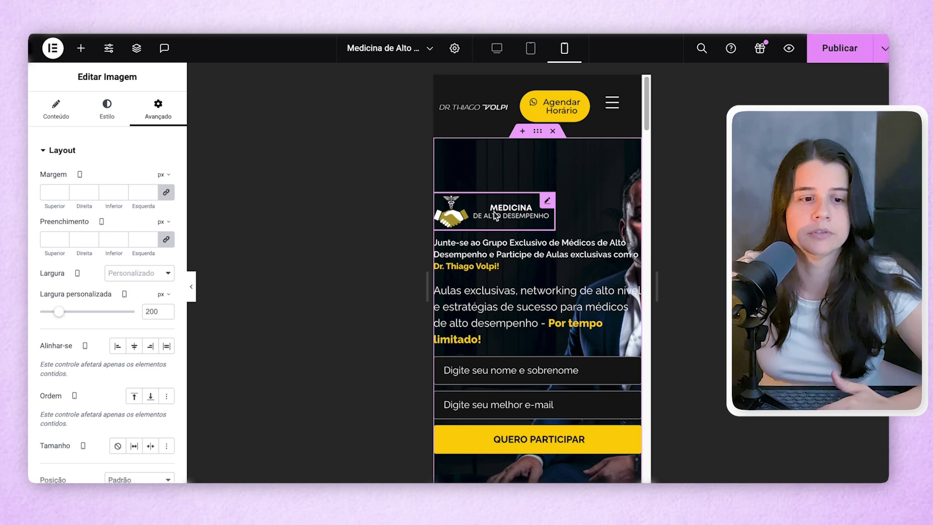
pyautogui.rightClick(547, 205)
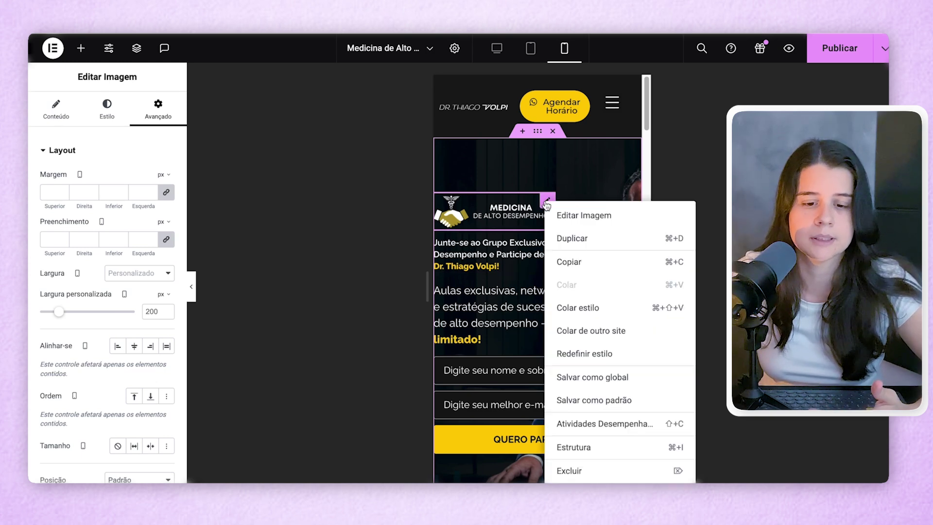
pyautogui.click(584, 472)
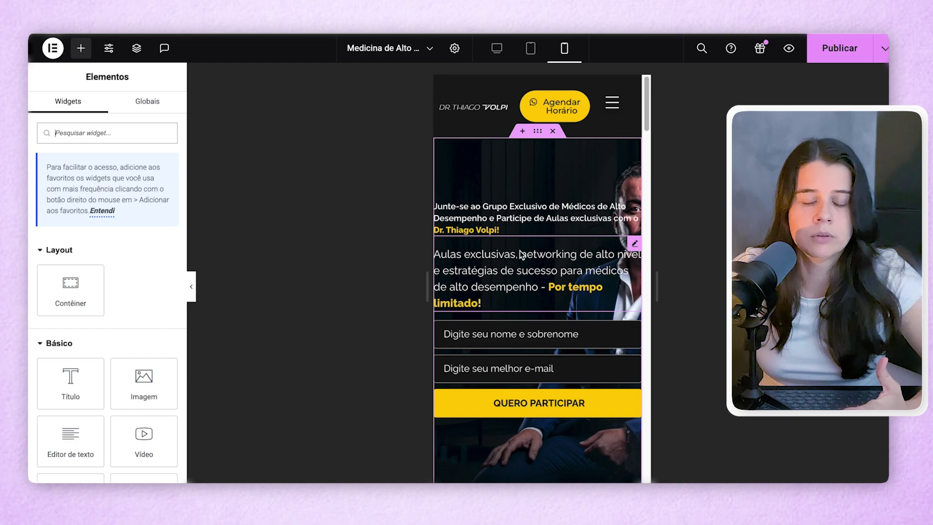
# - Check the desktop and tablet views without the logo, then select the signup form
pyautogui.click(497, 54)
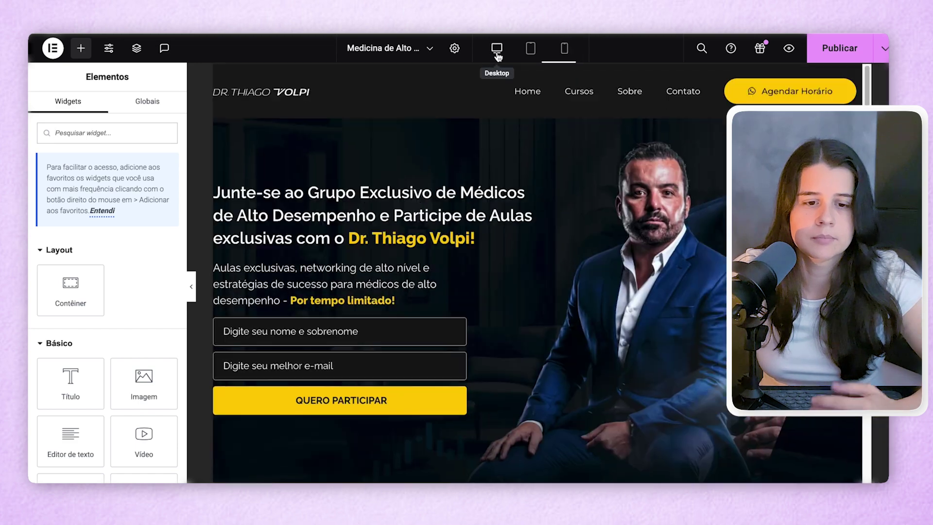
pyautogui.click(532, 54)
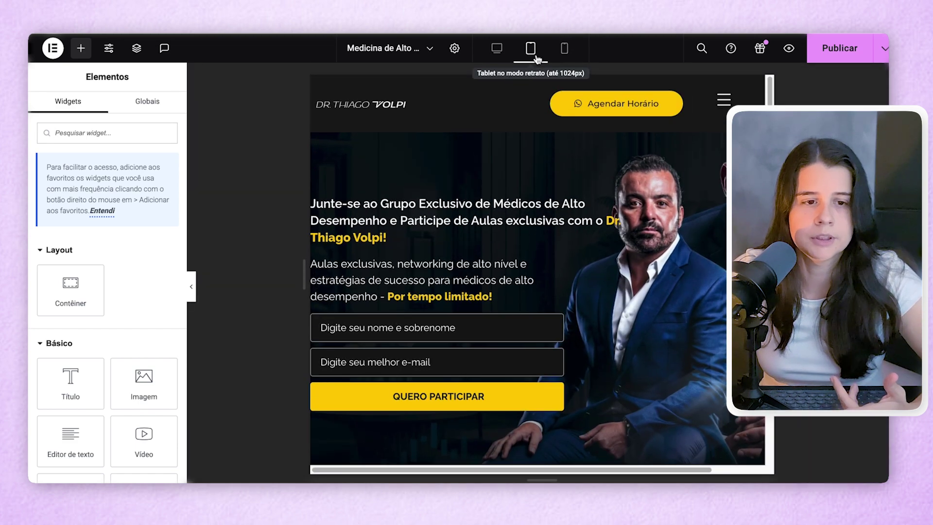
pyautogui.click(439, 351)
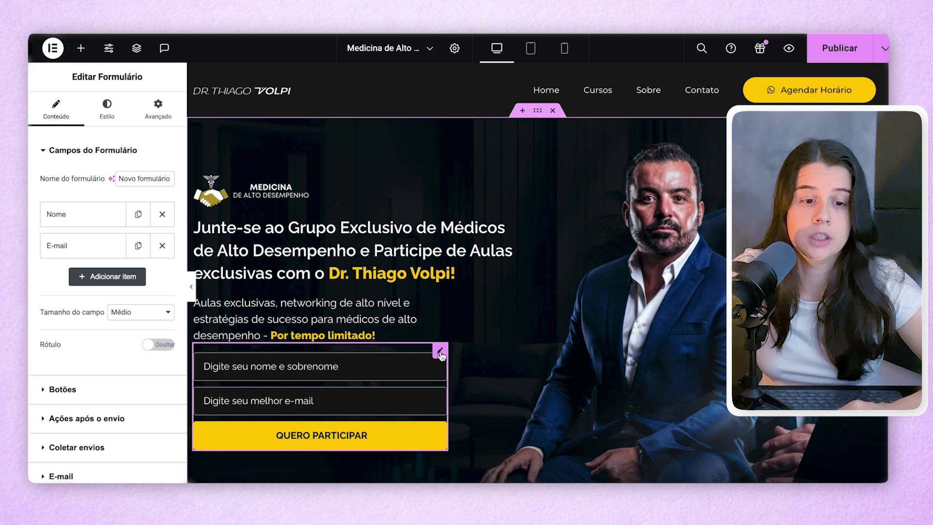
pyautogui.moveTo(439, 351); pyautogui.dragTo(413, 288)
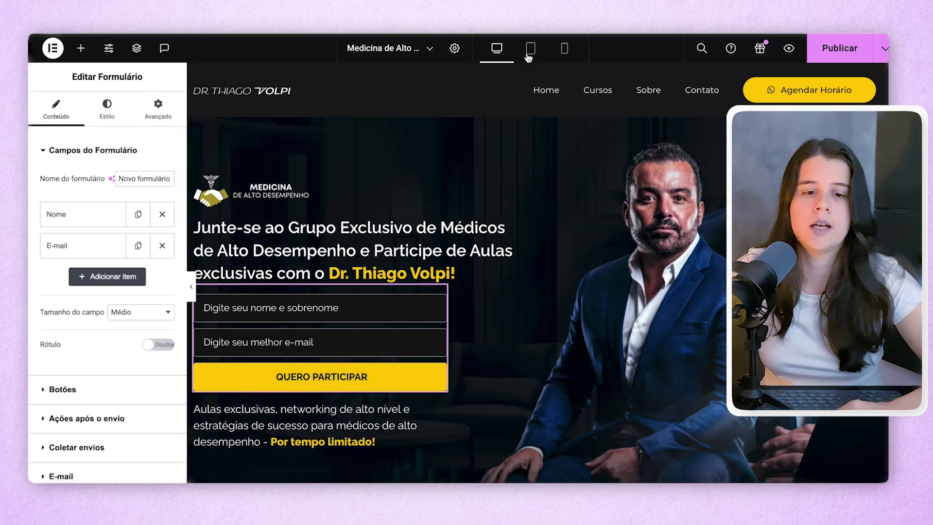
pyautogui.click(528, 57)
pyautogui.click(496, 48)
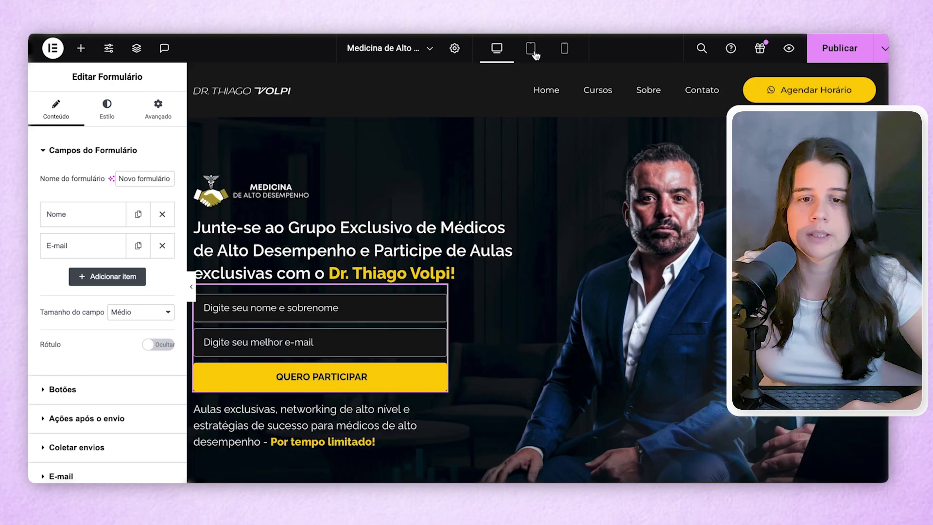
pyautogui.click(532, 49)
pyautogui.click(563, 49)
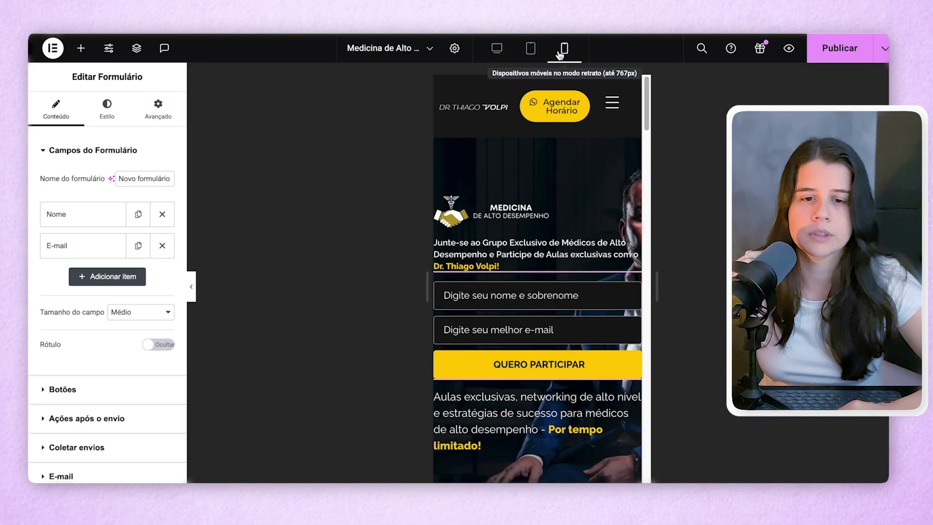
pyautogui.click(496, 48)
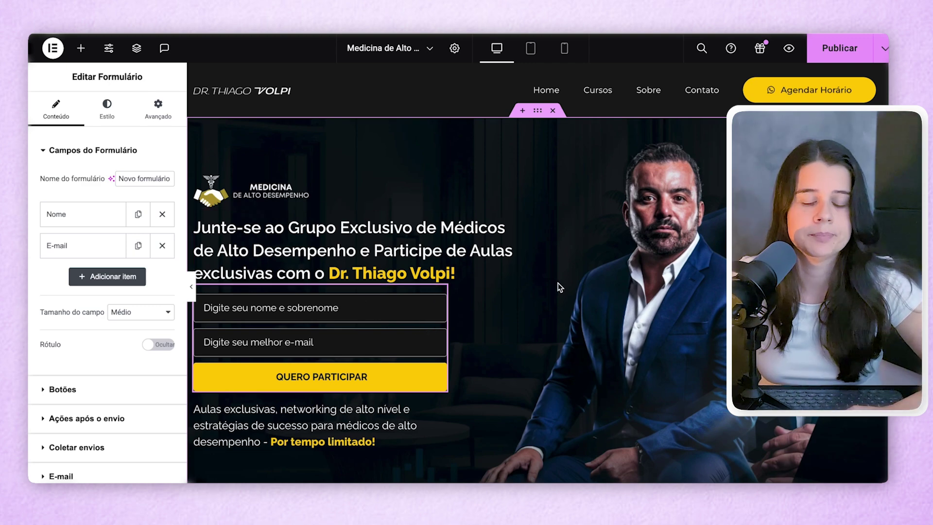
pyautogui.hotkey('ctrl', 'z')
pyautogui.hotkey('ctrl', 'z')
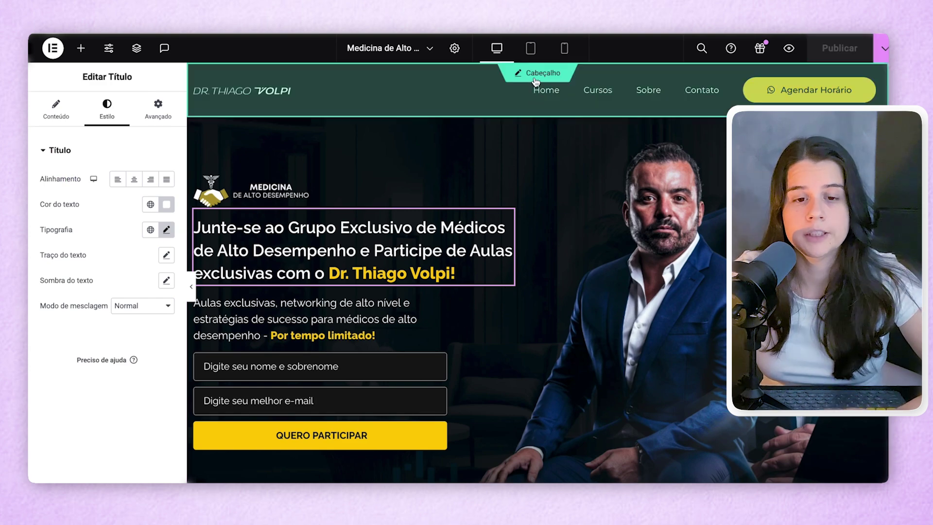
# - Open the Cabeçalho header template and preview it at mobile width
pyautogui.click(536, 75)
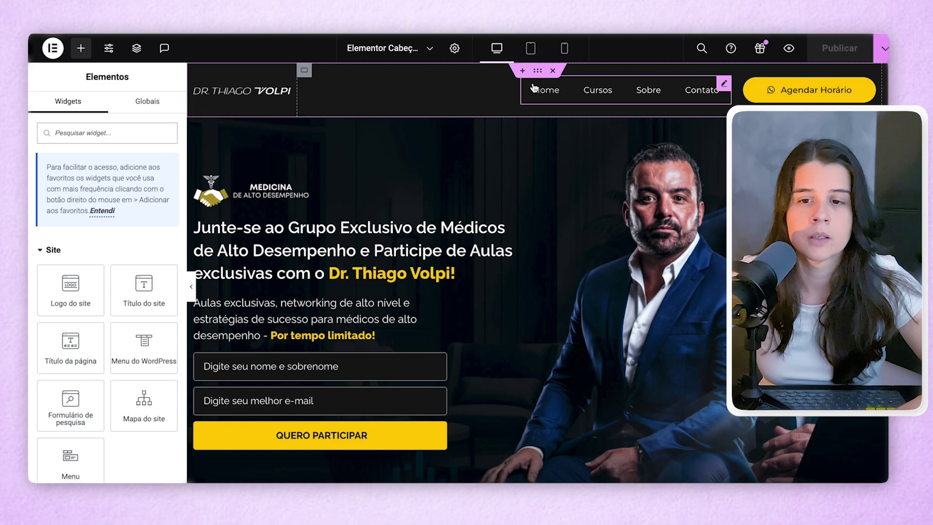
pyautogui.click(562, 52)
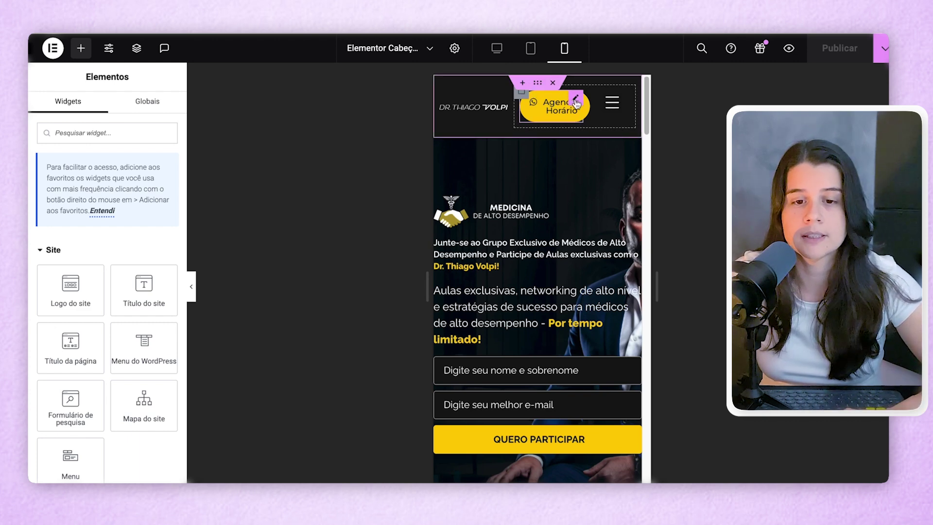
# - Hide the Agendar Horário header button on mobile via Advanced > Responsive
pyautogui.click(576, 100)
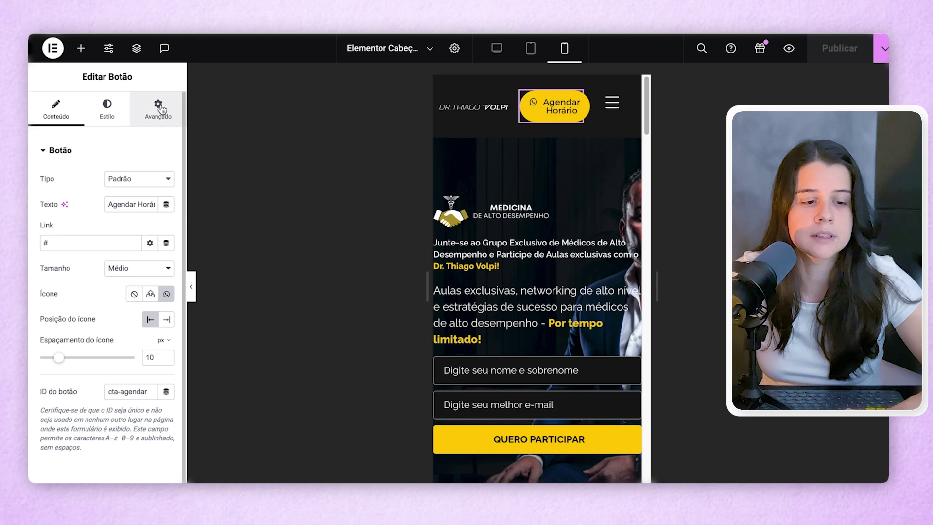
pyautogui.click(158, 110)
pyautogui.scroll(-10, 128, 307)
pyautogui.click(71, 385)
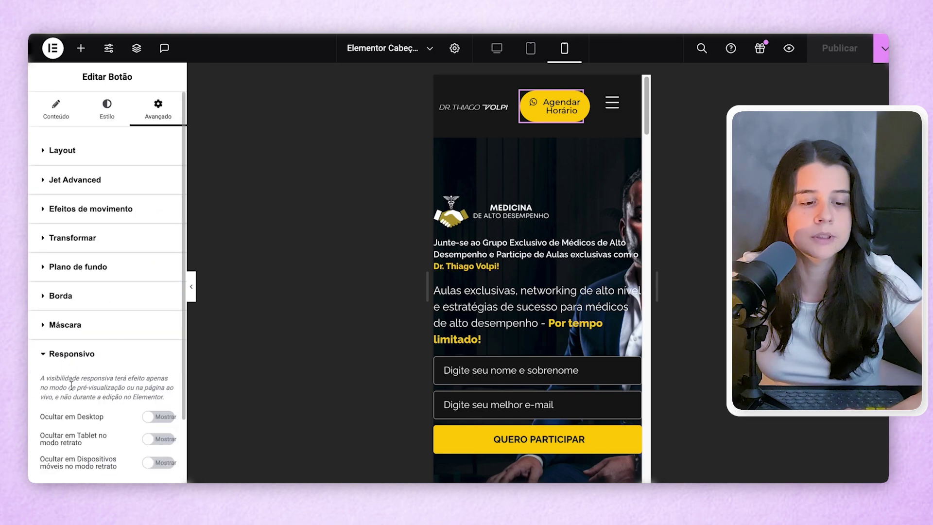
pyautogui.scroll(-1, 72, 387)
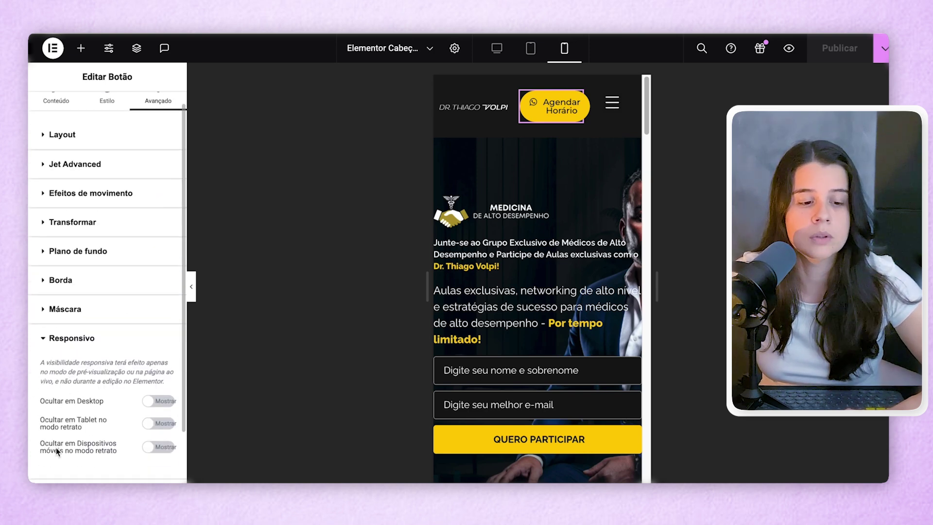
pyautogui.click(158, 446)
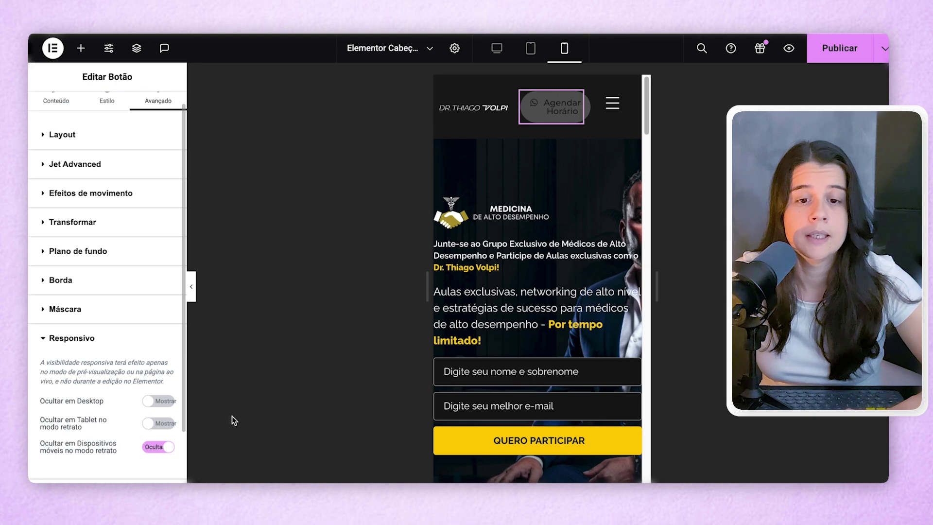
# - Also hide it on Tablet no modo retrato, then check the desktop and mobile previews
pyautogui.click(531, 48)
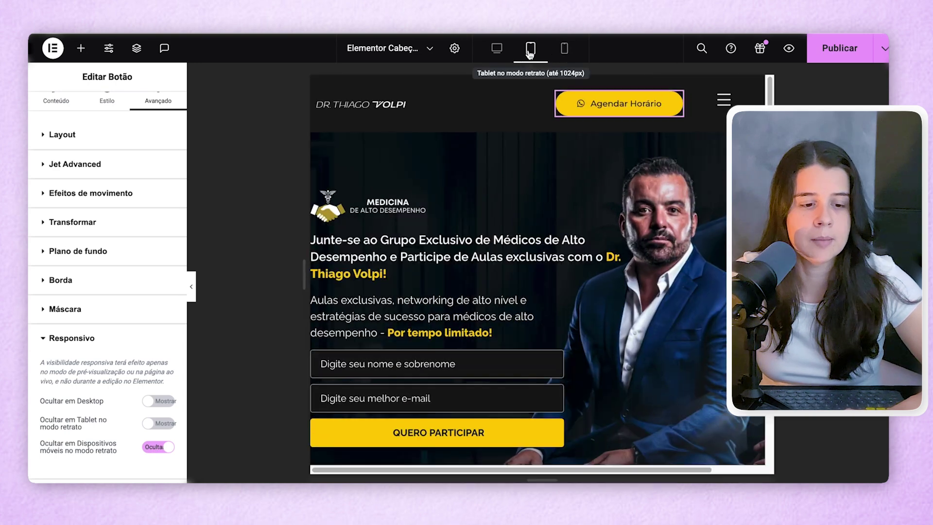
pyautogui.click(154, 423)
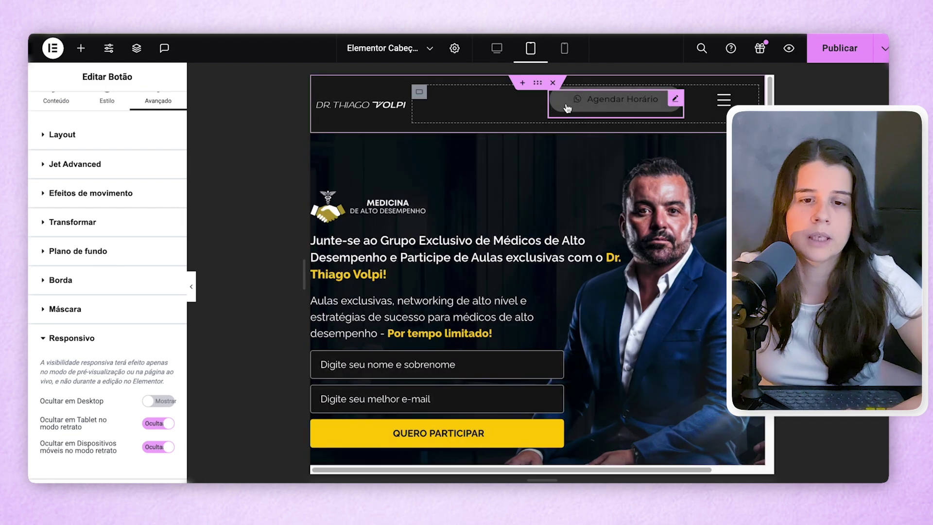
pyautogui.click(497, 50)
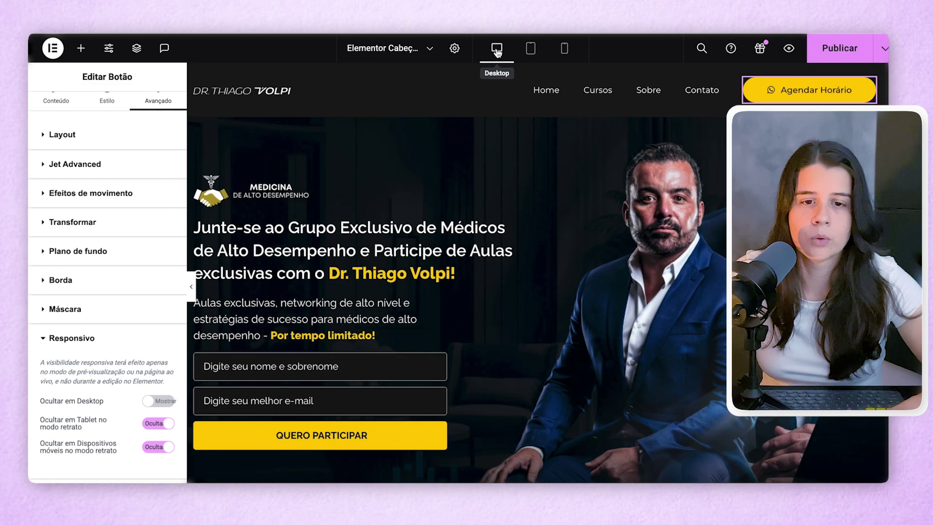
pyautogui.click(563, 49)
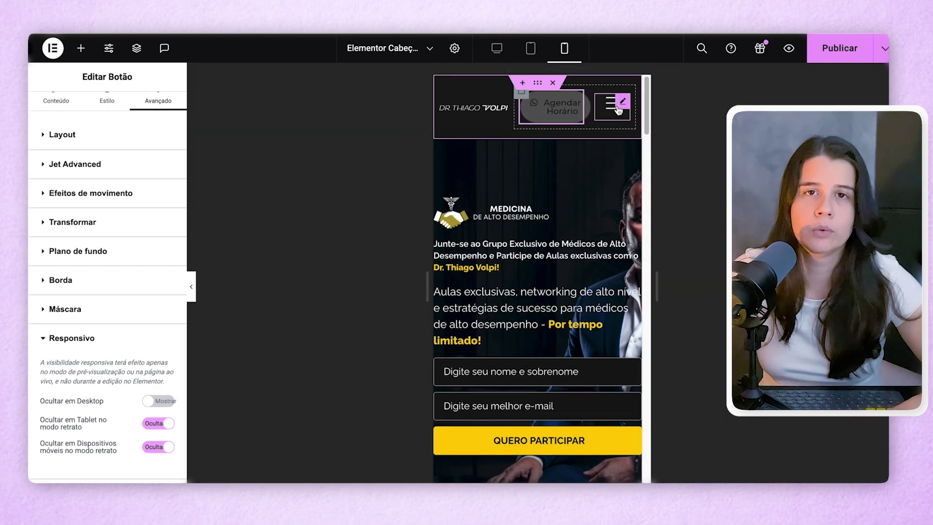
# - Set the header Menu's collapse breakpoint to 'Dispositivos móveis no modo retrato' and check it on mobile
pyautogui.click(615, 117)
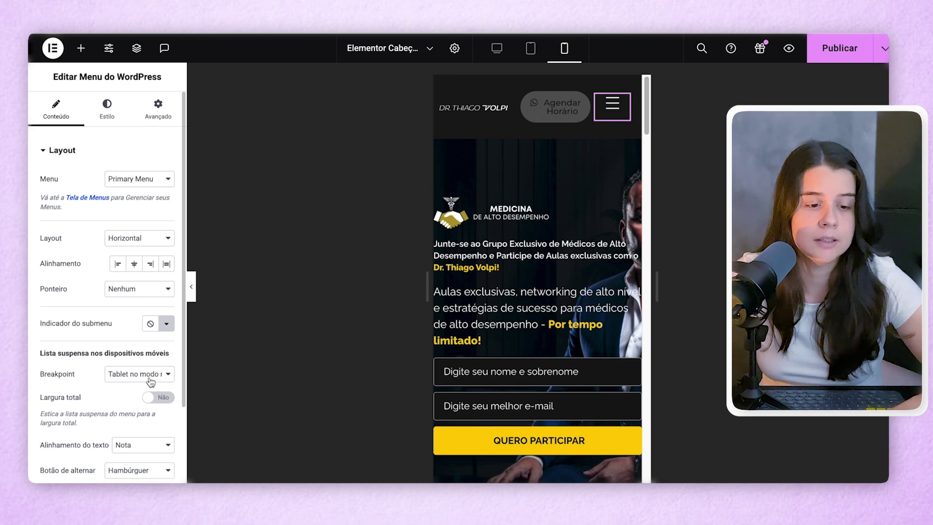
pyautogui.click(135, 379)
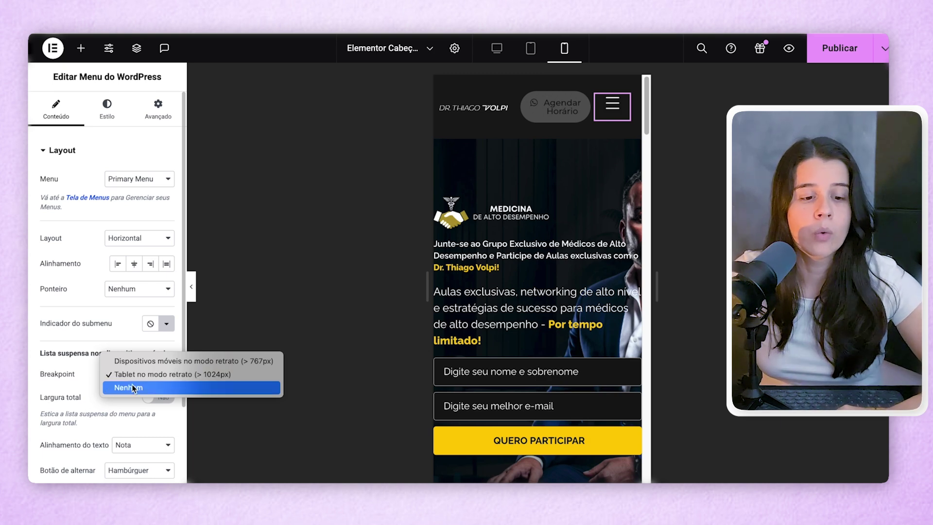
pyautogui.click(209, 374)
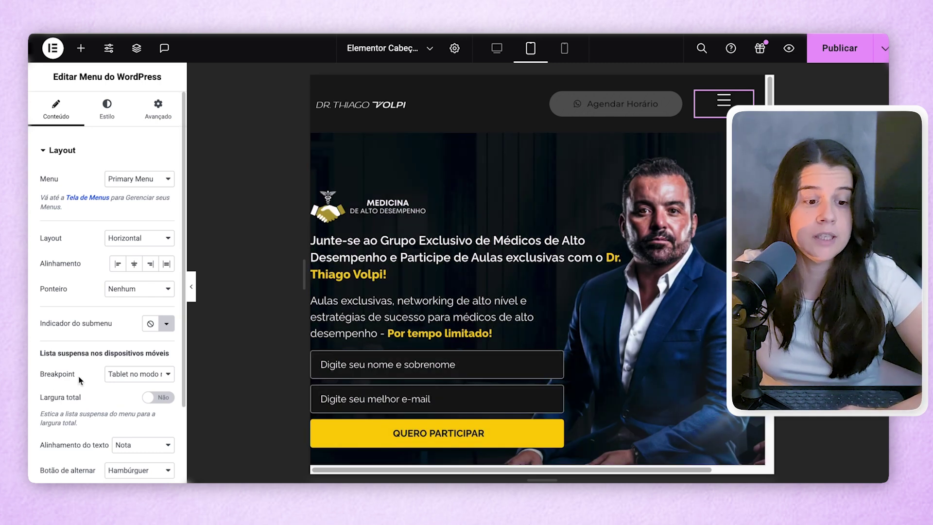
pyautogui.click(125, 374)
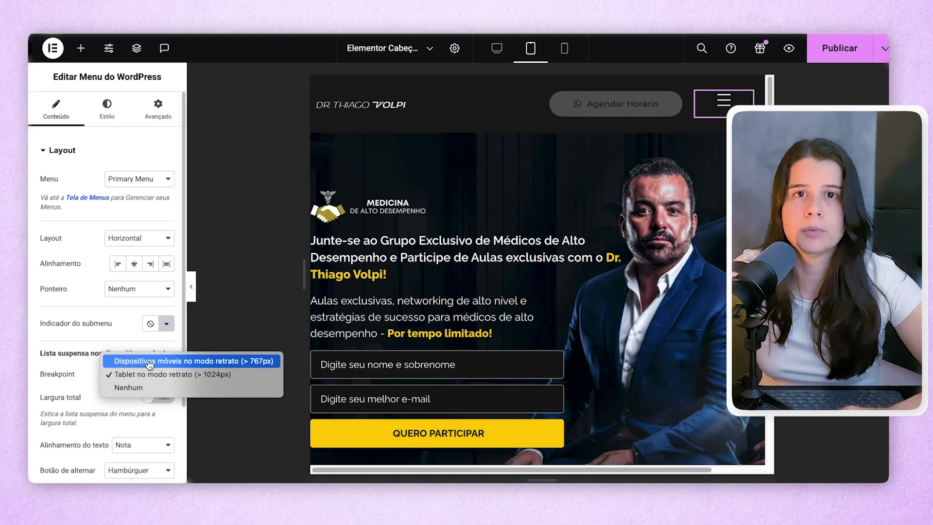
pyautogui.click(149, 362)
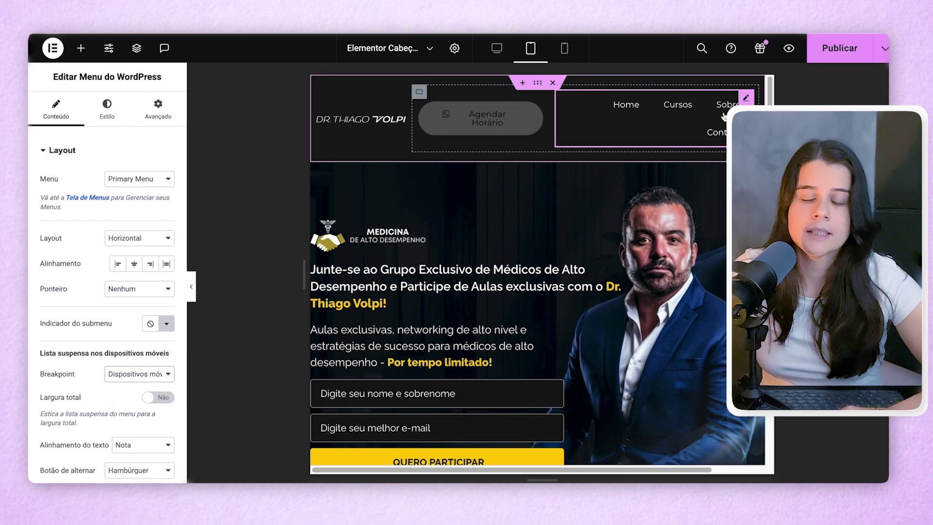
pyautogui.click(564, 48)
pyautogui.click(613, 102)
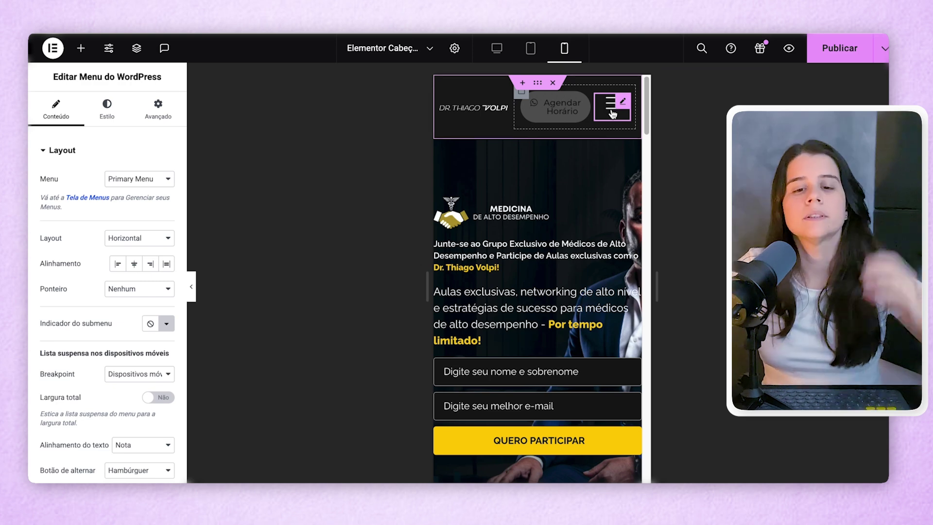
# - Turn on 'Largura total' for the hamburger dropdown, then review the Lista suspensa and Botão de alternar styles
pyautogui.click(612, 103)
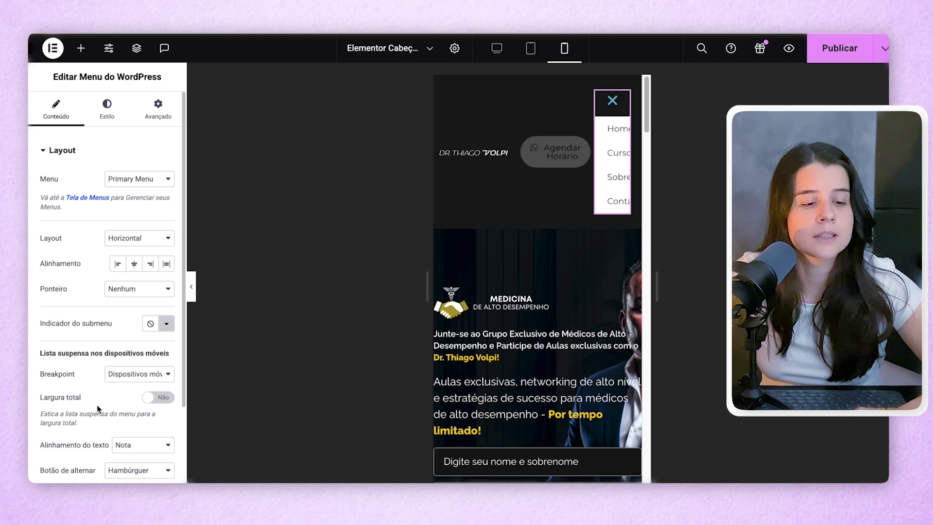
pyautogui.click(155, 402)
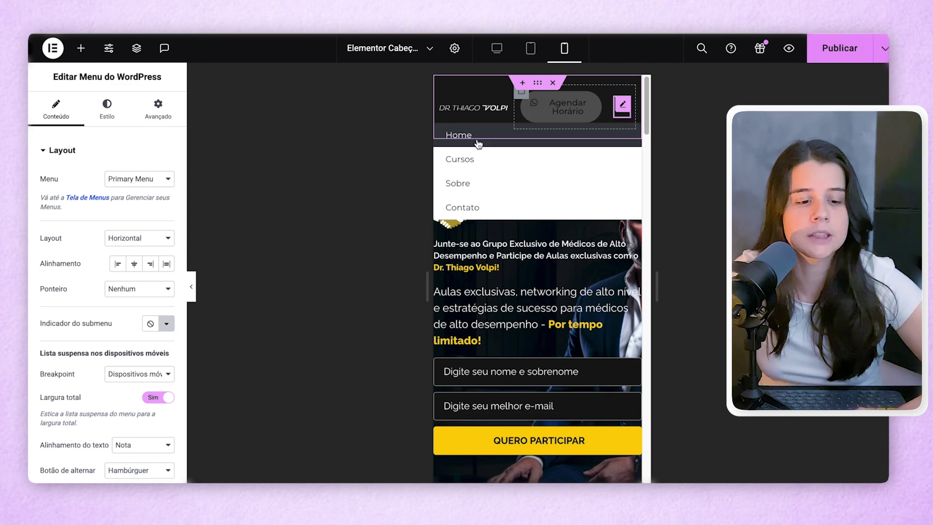
pyautogui.click(119, 114)
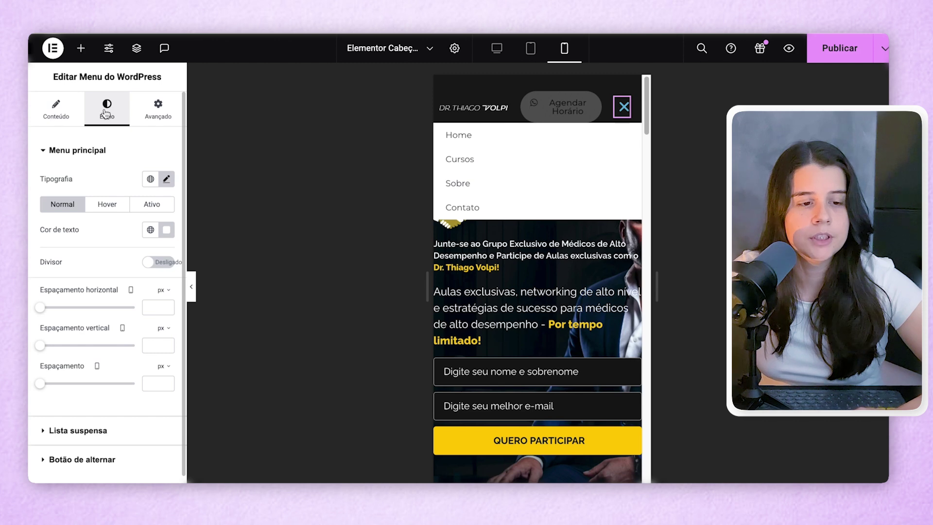
pyautogui.click(73, 431)
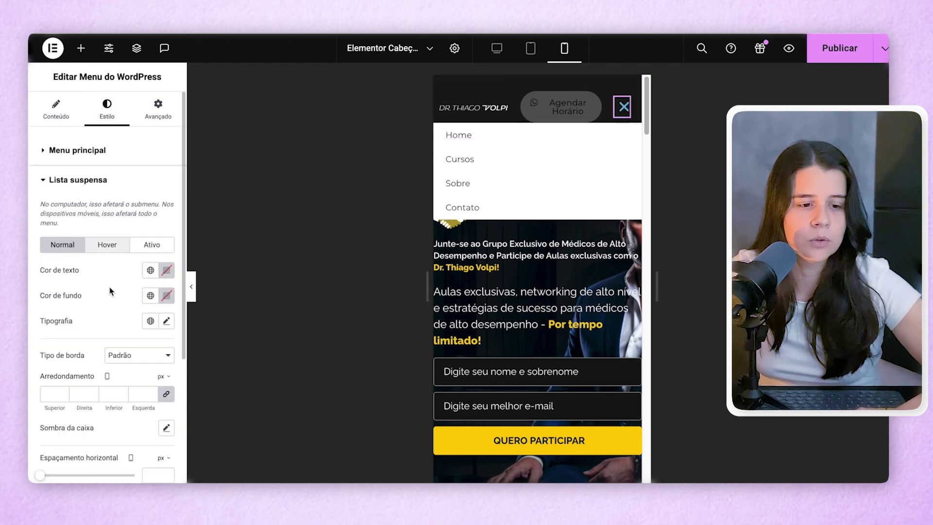
pyautogui.click(44, 181)
pyautogui.click(60, 209)
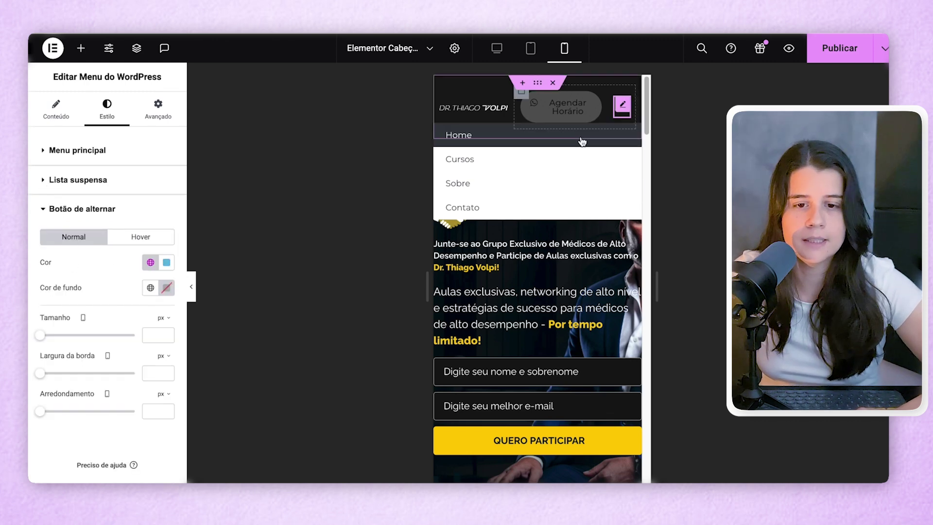
pyautogui.click(622, 114)
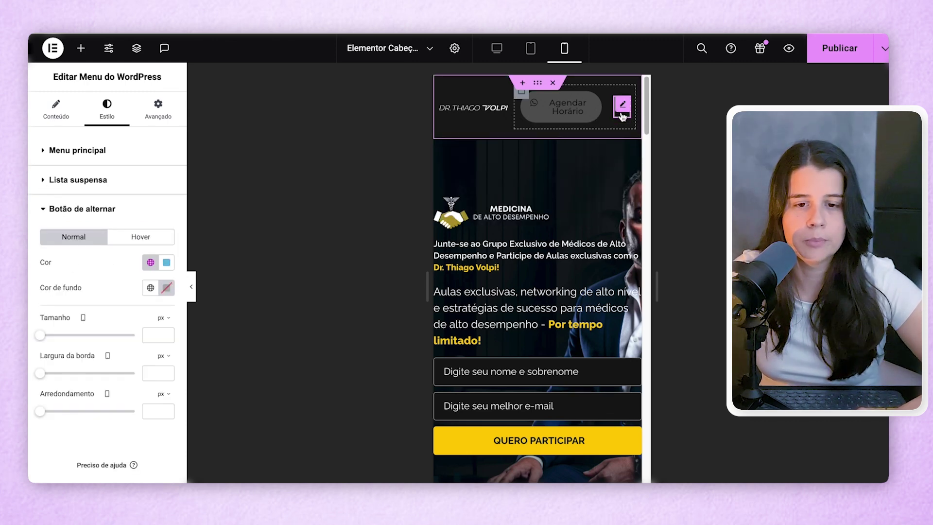
pyautogui.click(622, 114)
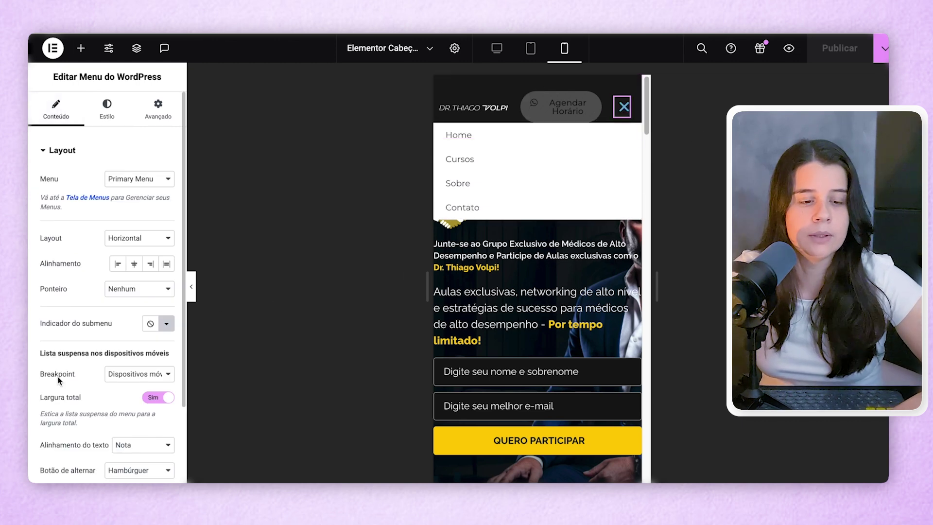
# - Set the Menu widget's Breakpoint to 'Nenhum' and publish the header
pyautogui.click(108, 378)
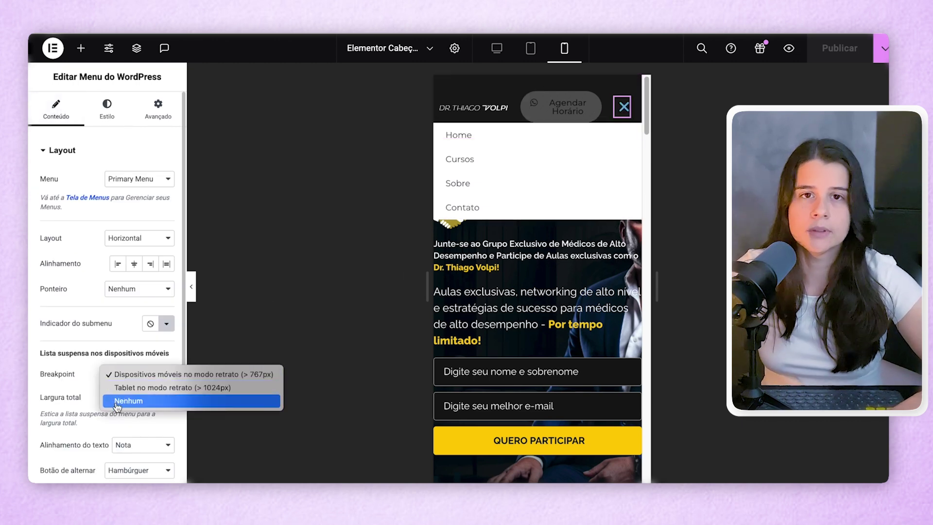
pyautogui.click(121, 403)
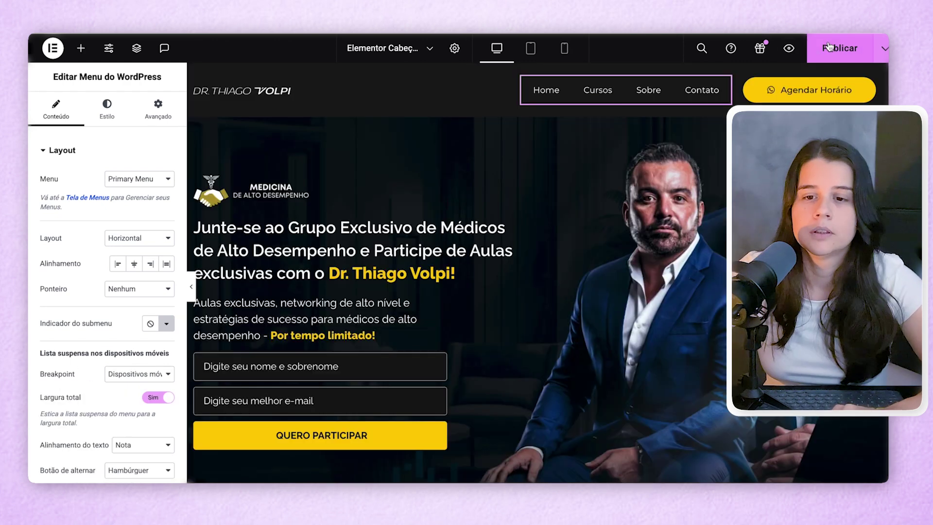
pyautogui.click(840, 48)
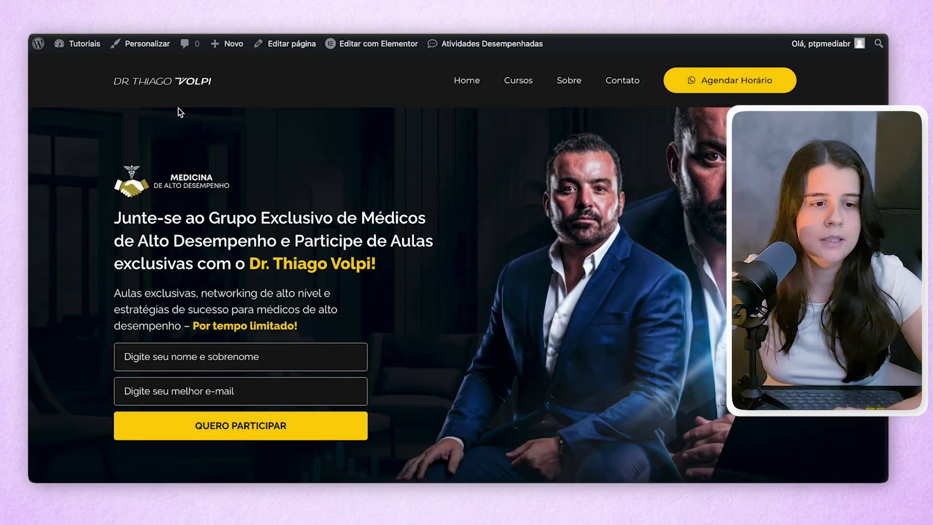
# - Open DevTools with Inspecionar, test the hamburger at about 561px width, then restore desktop width
pyautogui.rightClick(90, 129)
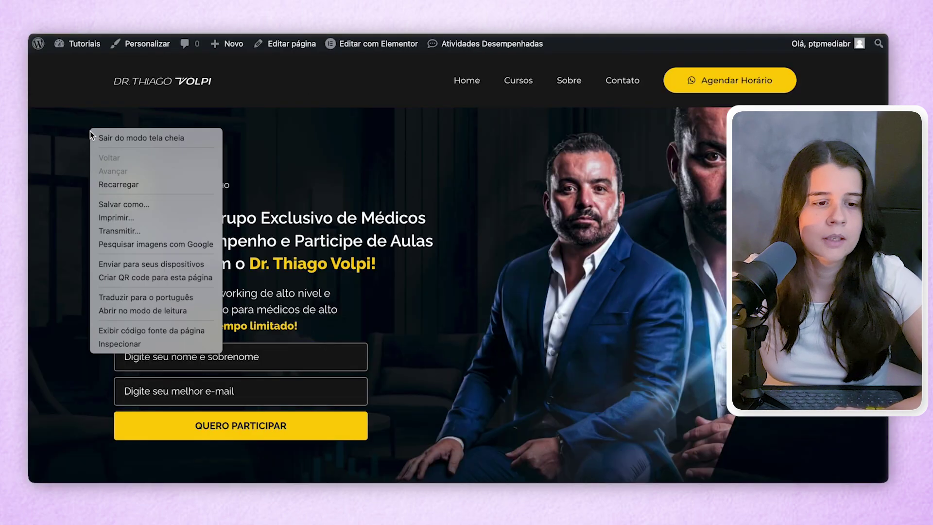
pyautogui.click(116, 344)
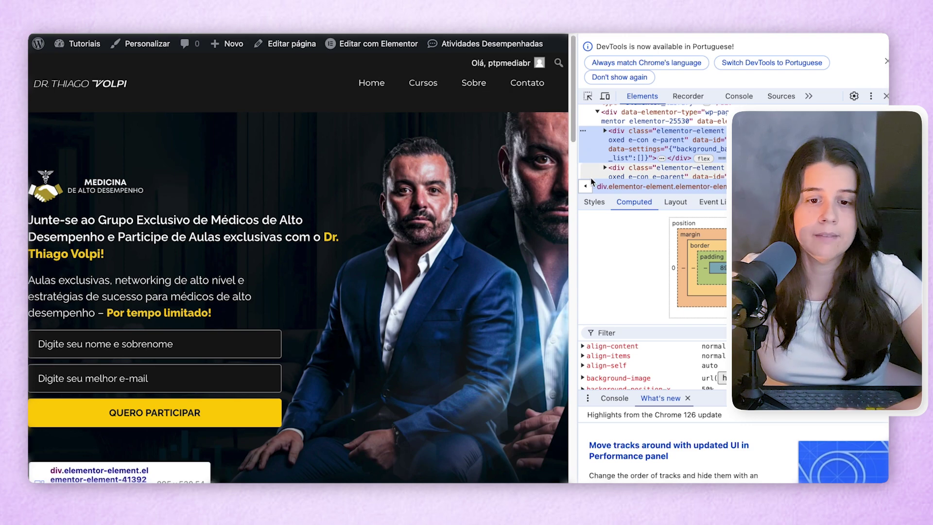
pyautogui.moveTo(572, 192); pyautogui.dragTo(298, 180)
pyautogui.click(265, 89)
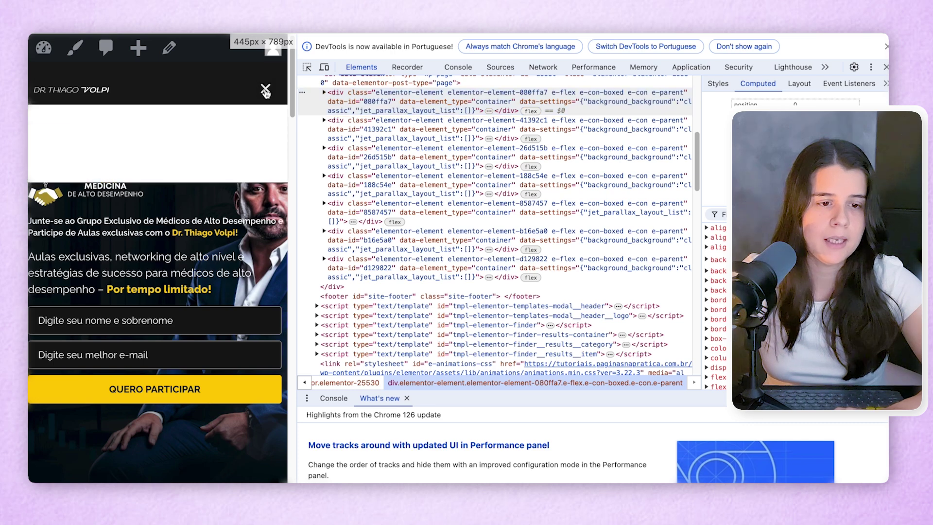
pyautogui.click(266, 90)
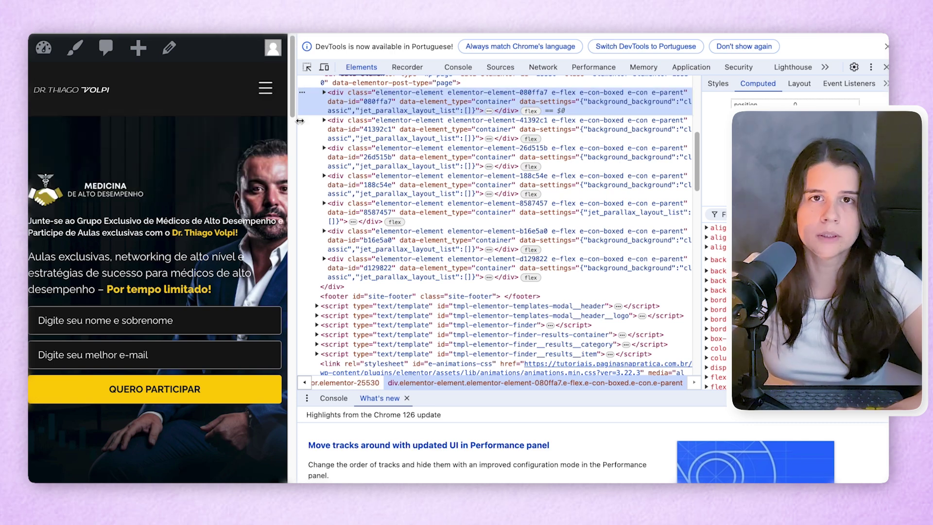
pyautogui.moveTo(294, 185); pyautogui.dragTo(737, 185)
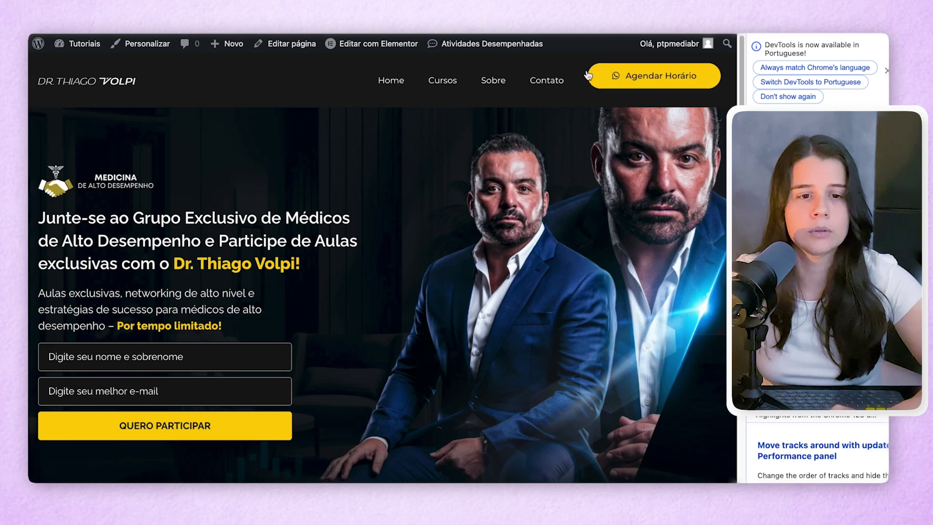
# - Open the page in Elementor, switch to mobile preview and select the hero container
pyautogui.click(358, 45)
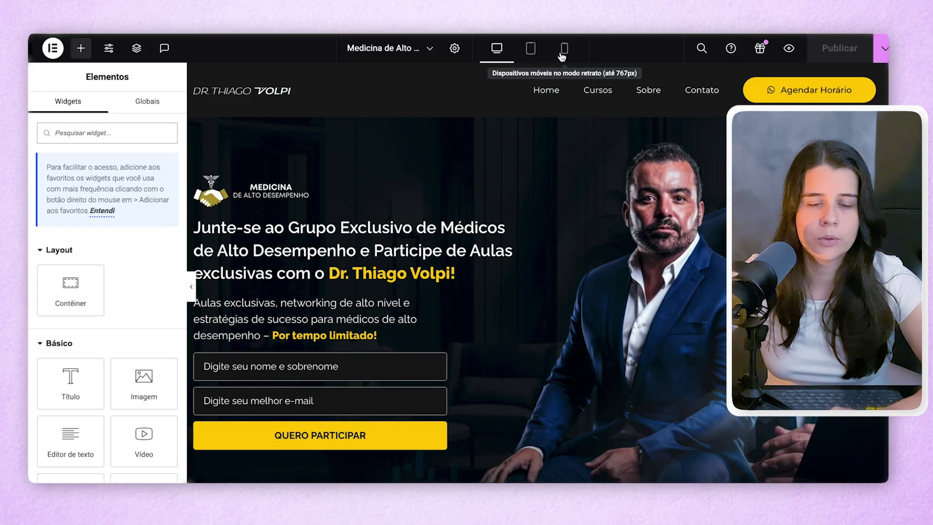
pyautogui.click(562, 57)
pyautogui.click(537, 124)
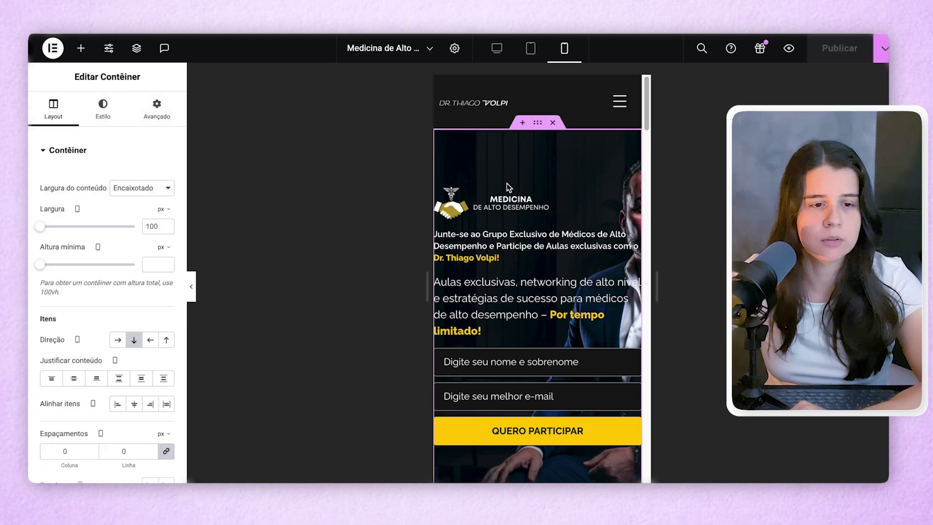
# - Set the hero container's mobile padding to Top 50, Right 20, Bottom 60, Left 20 px
pyautogui.click(165, 117)
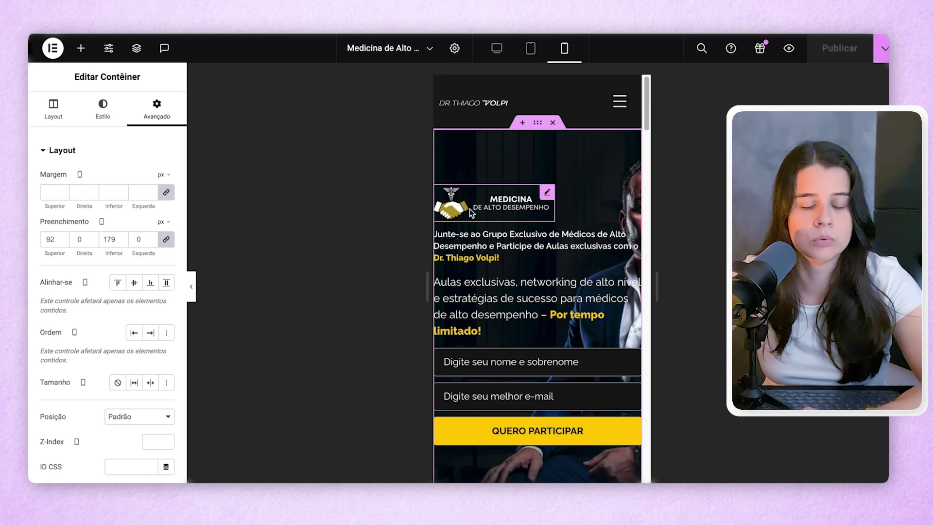
pyautogui.click(165, 241)
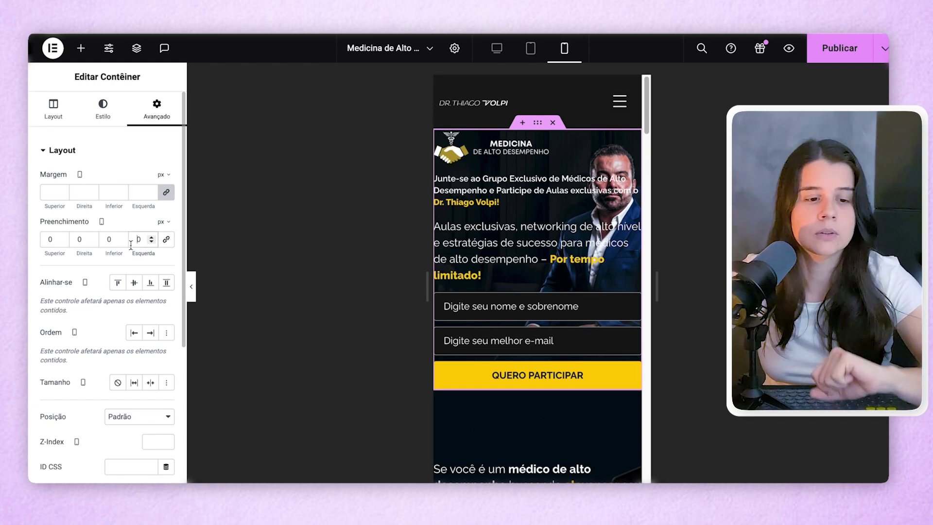
pyautogui.write('2')
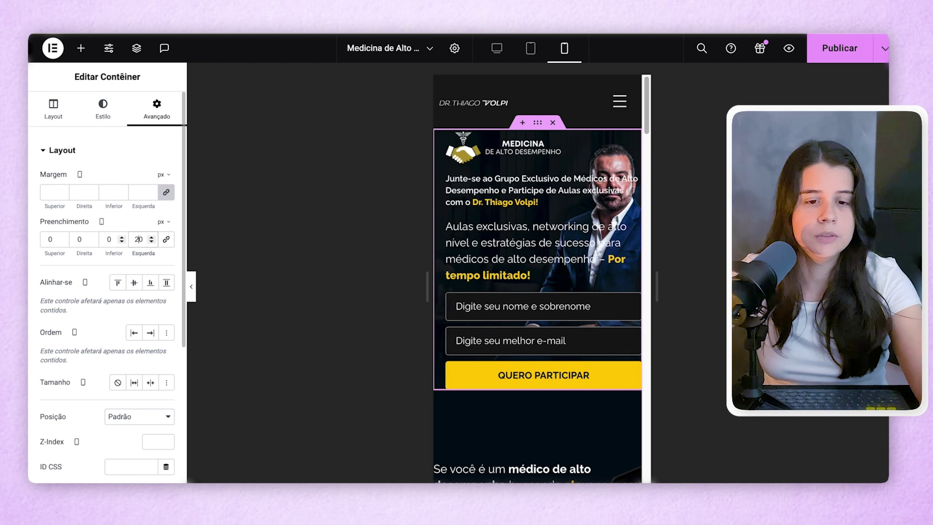
pyautogui.click(74, 239)
pyautogui.write('2')
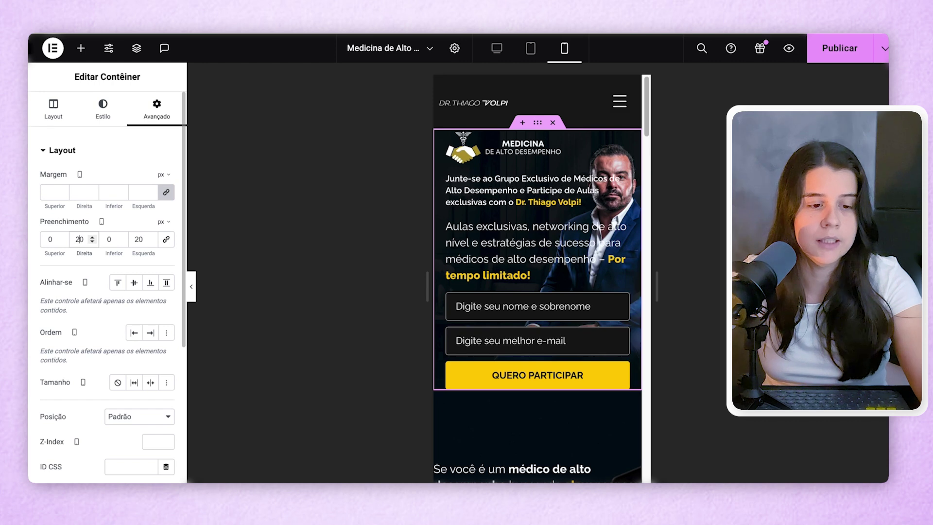
pyautogui.click(45, 241)
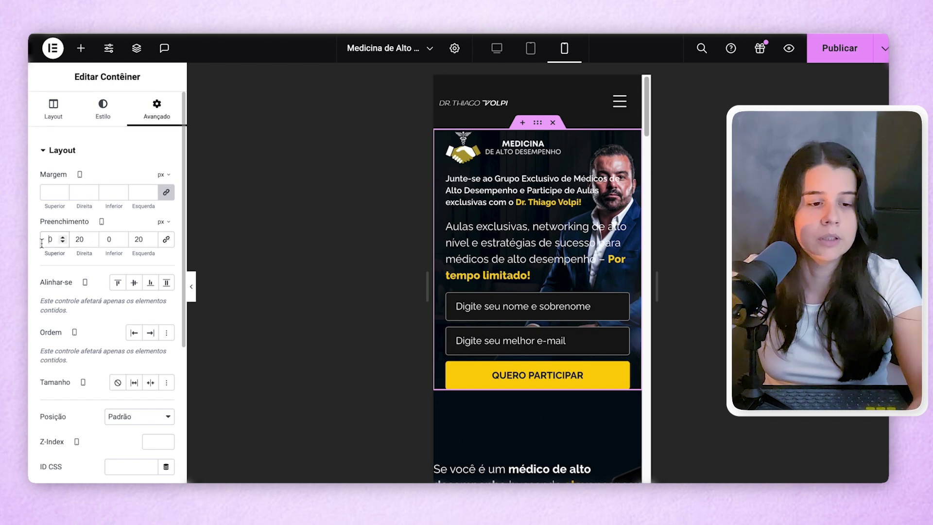
pyautogui.write('5')
pyautogui.click(106, 239)
pyautogui.write('6')
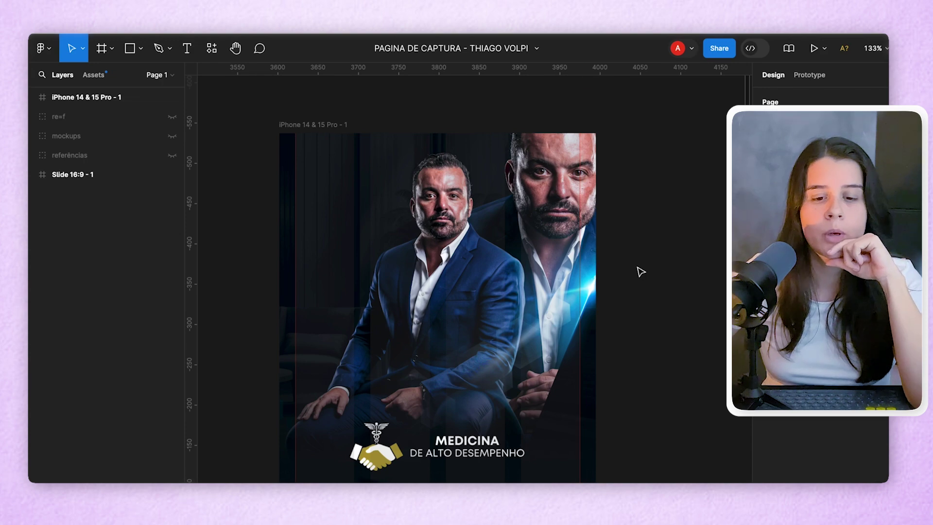
pyautogui.scroll(-5, 641, 269)
pyautogui.scroll(5, 638, 272)
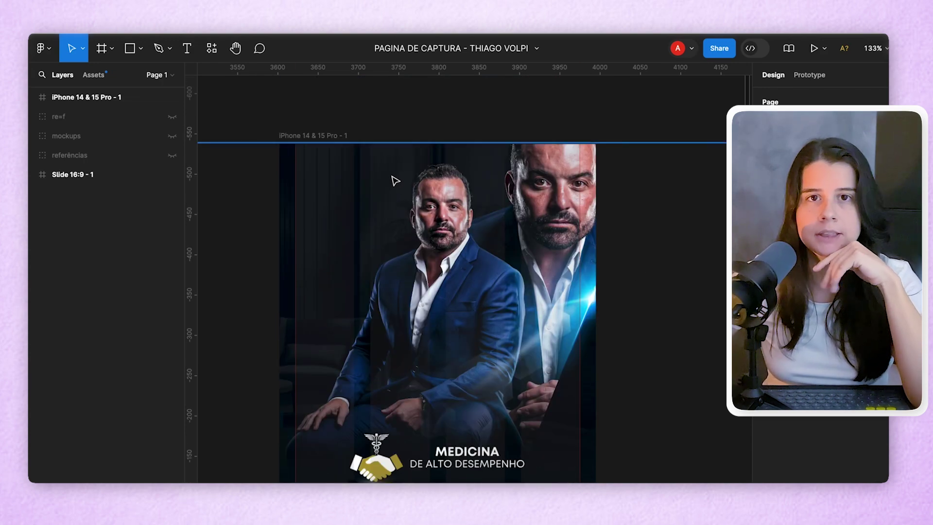
pyautogui.scroll(-20, 418, 241)
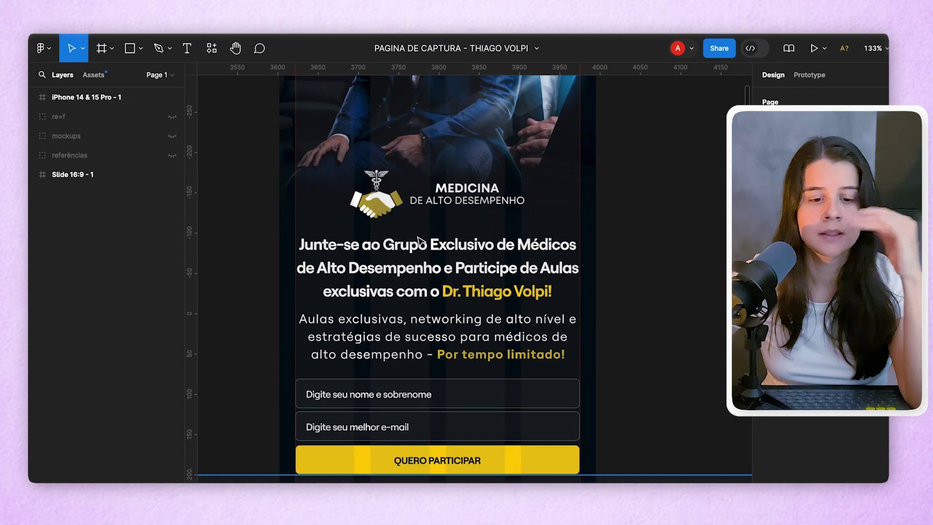
pyautogui.scroll(10, 419, 256)
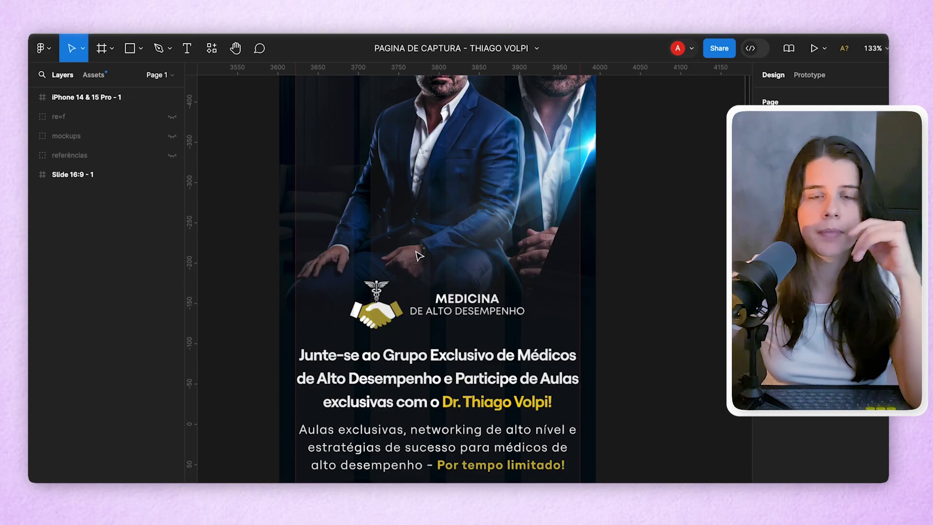
pyautogui.scroll(5, 424, 227)
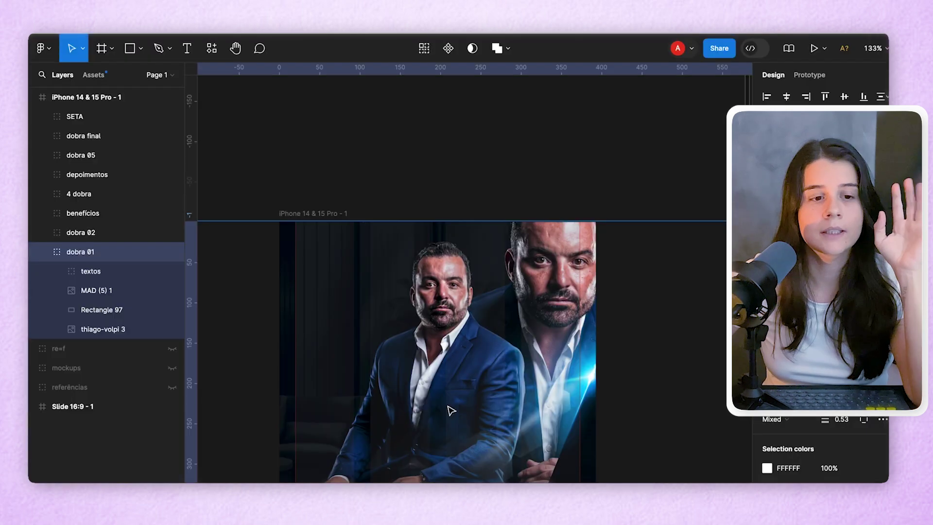
pyautogui.scroll(-4, 447, 408)
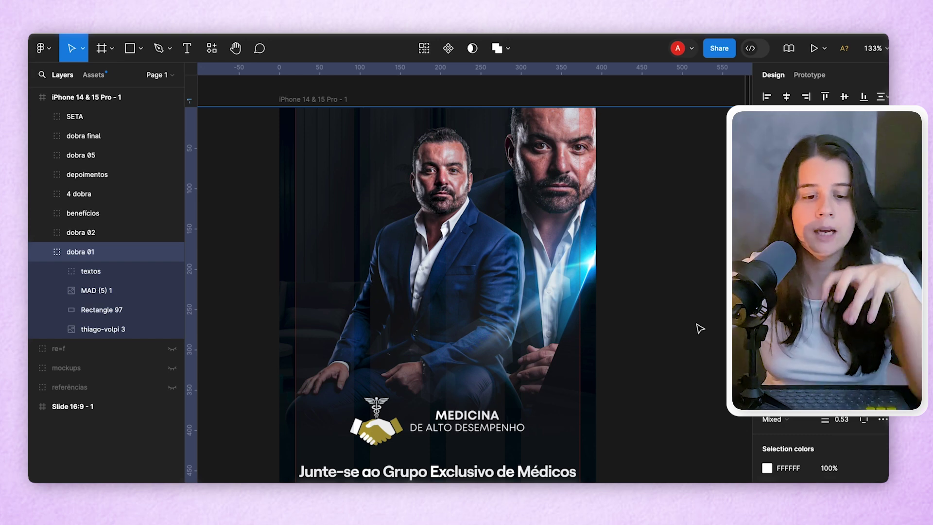
pyautogui.doubleClick(399, 424)
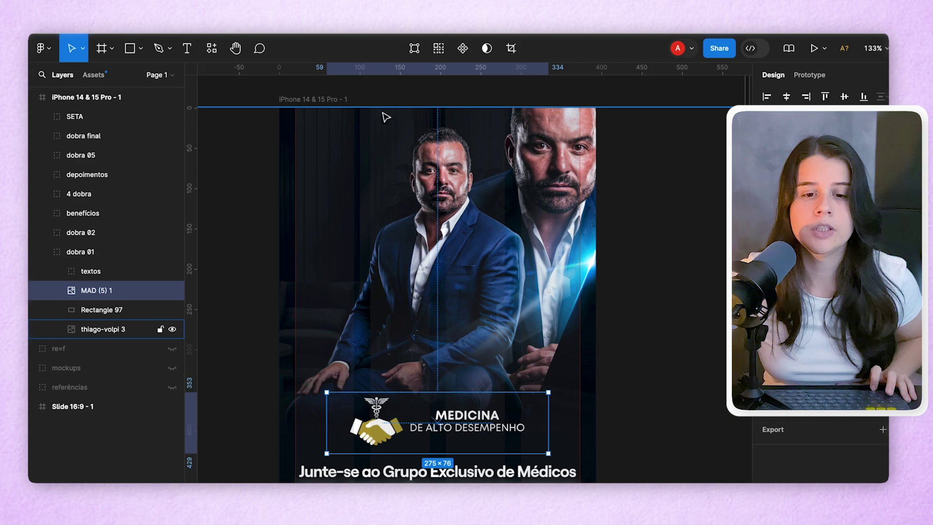
pyautogui.press('alt')
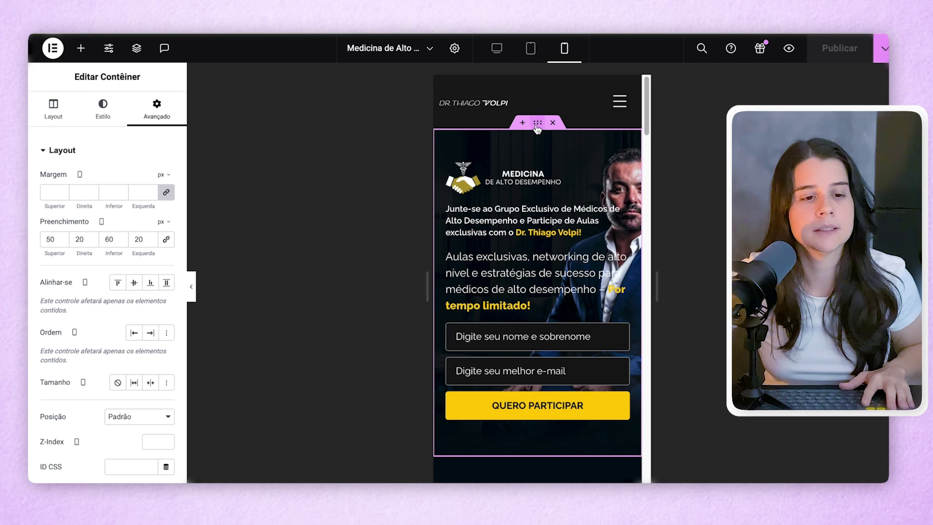
# - Replace the hero container's top padding of 50 with 354 px
pyautogui.moveTo(56, 237); pyautogui.dragTo(34, 240)
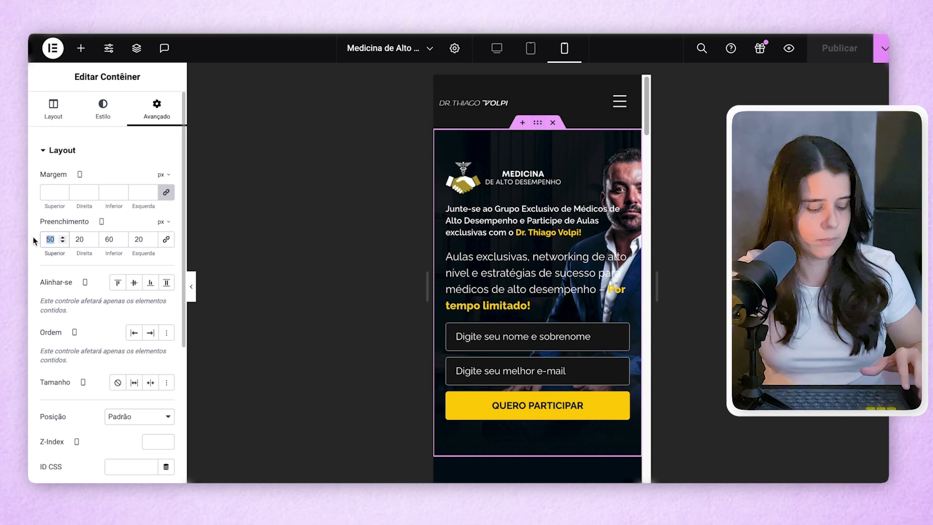
pyautogui.write('3')
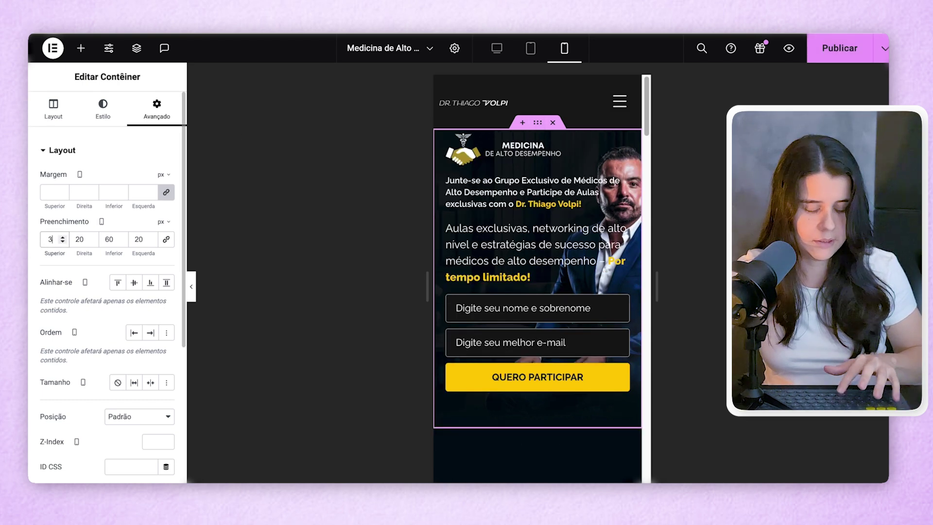
pyautogui.write('54')
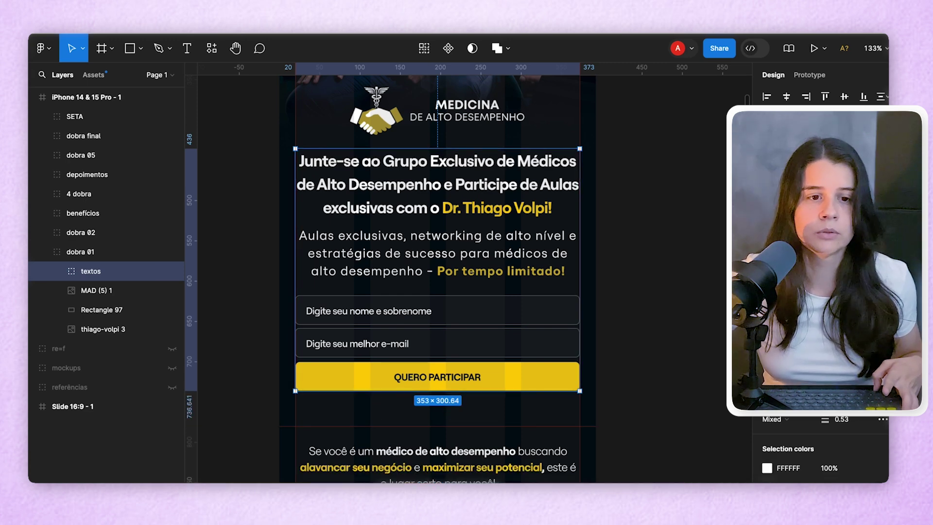
# - Change the hero container's bottom padding from 60 to 44 px
pyautogui.press('super+Tab')
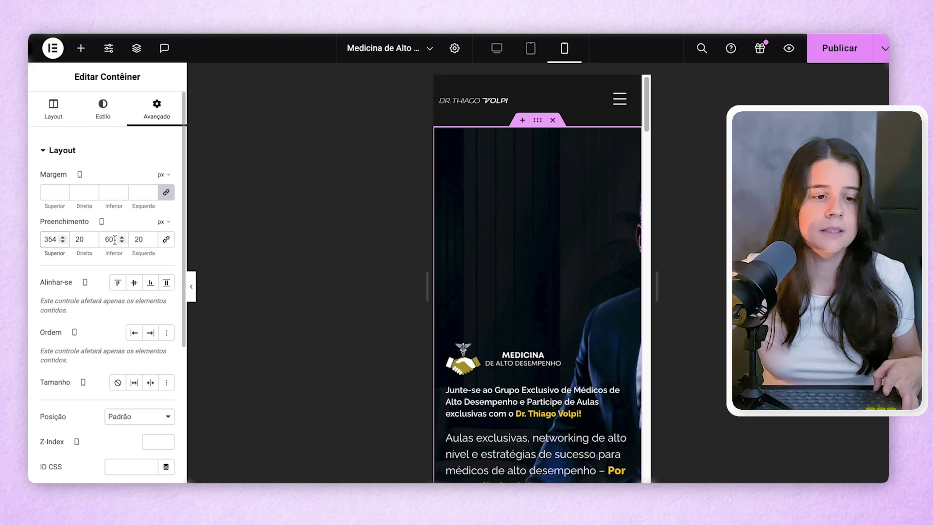
pyautogui.doubleClick(99, 239)
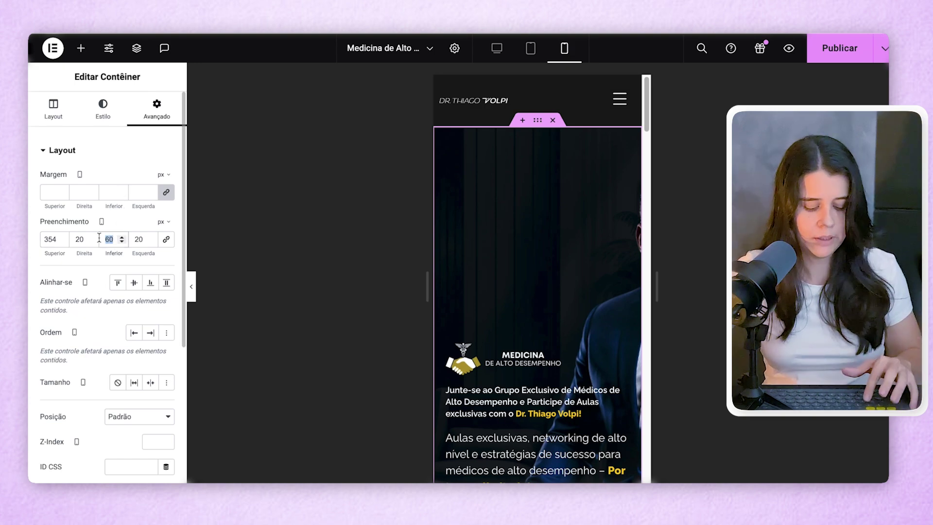
pyautogui.write('44')
# - Check the logo layer in the Figma design, then return to Elementor
pyautogui.press('super+Tab')
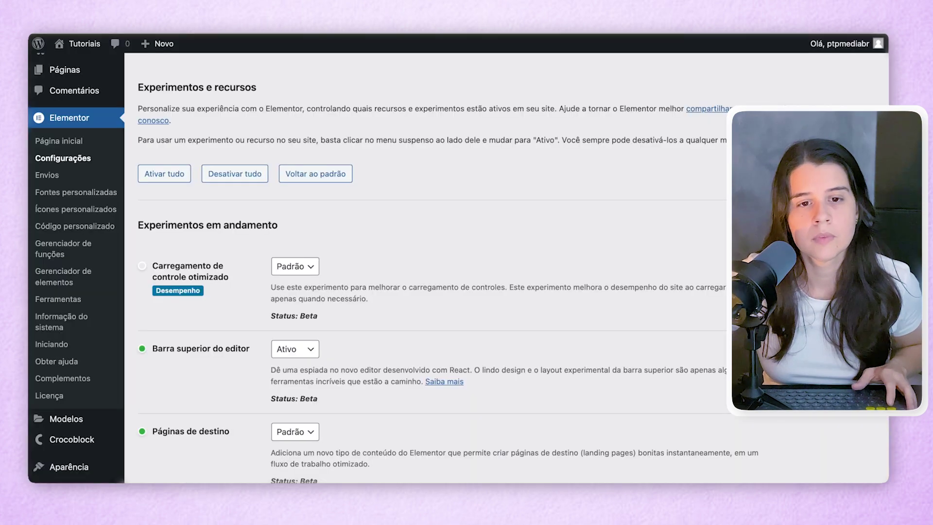
pyautogui.press('super+Tab')
pyautogui.scroll(3, 439, 251)
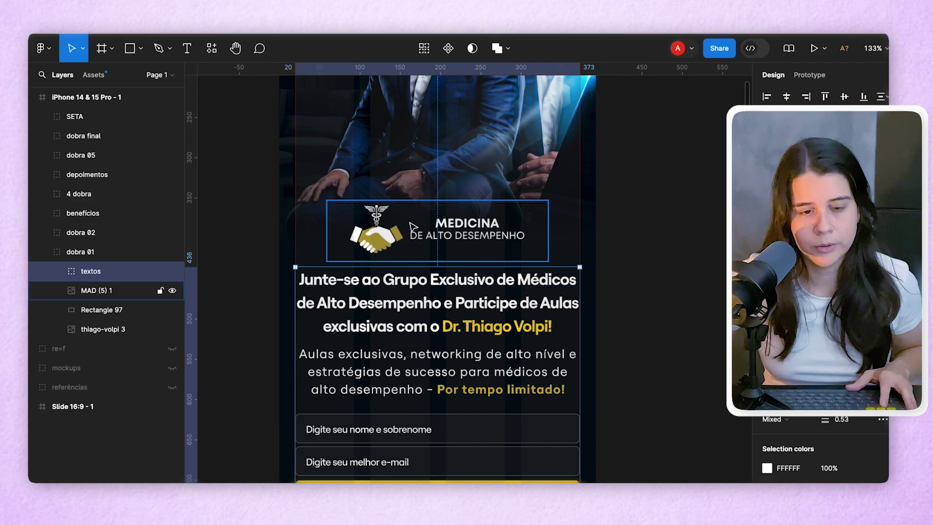
pyautogui.click(439, 233)
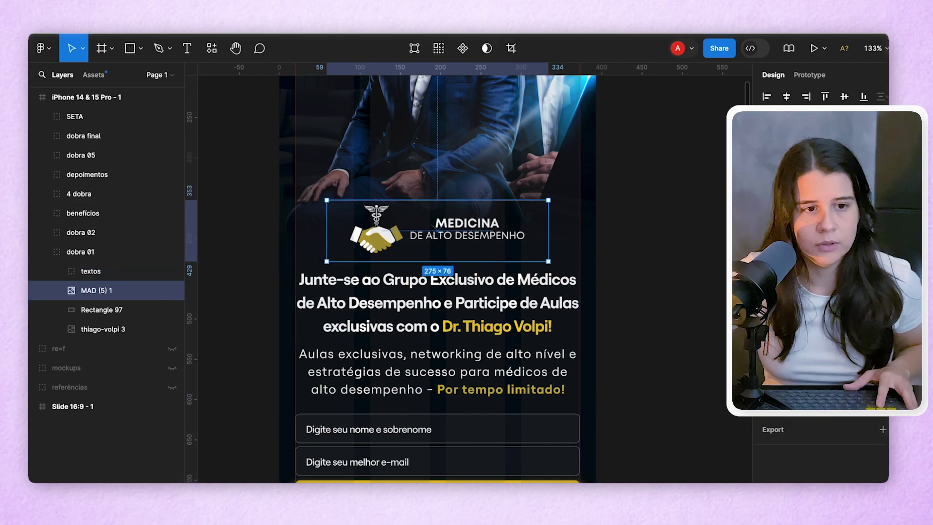
pyautogui.press('super+Tab')
pyautogui.click(497, 250)
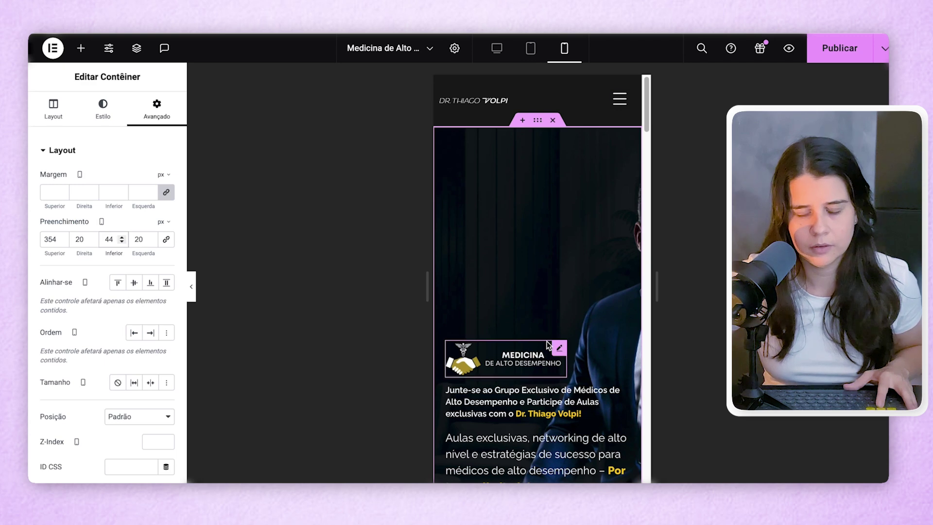
# - Give the hero logo image a custom width of 275 px
pyautogui.click(538, 345)
pyautogui.click(107, 107)
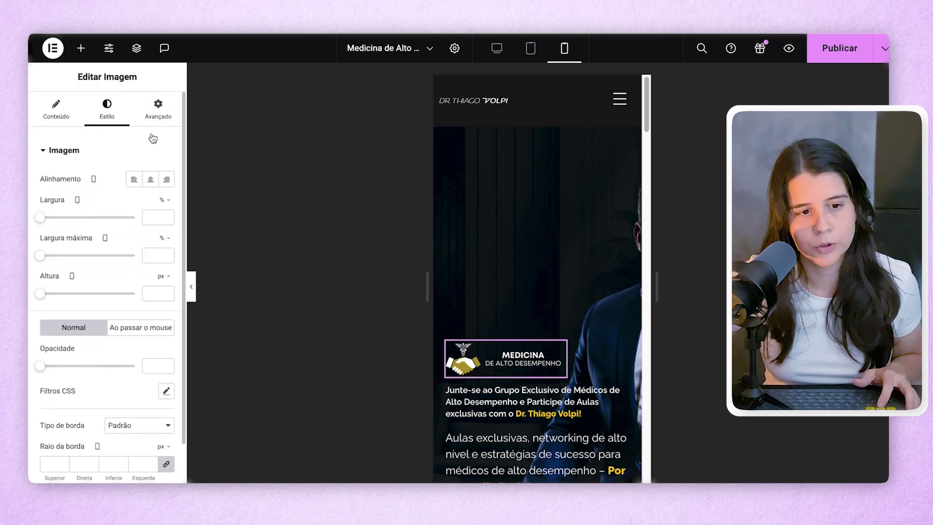
pyautogui.click(156, 119)
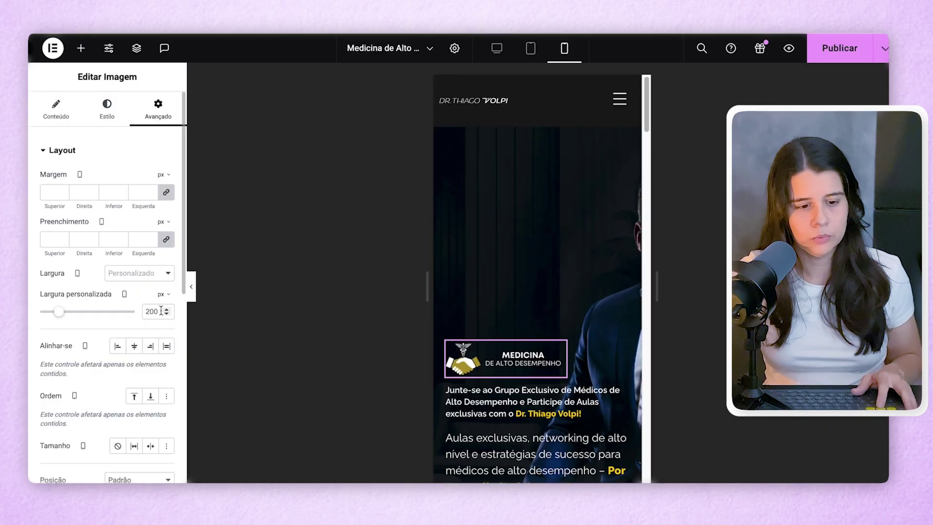
pyautogui.write('275')
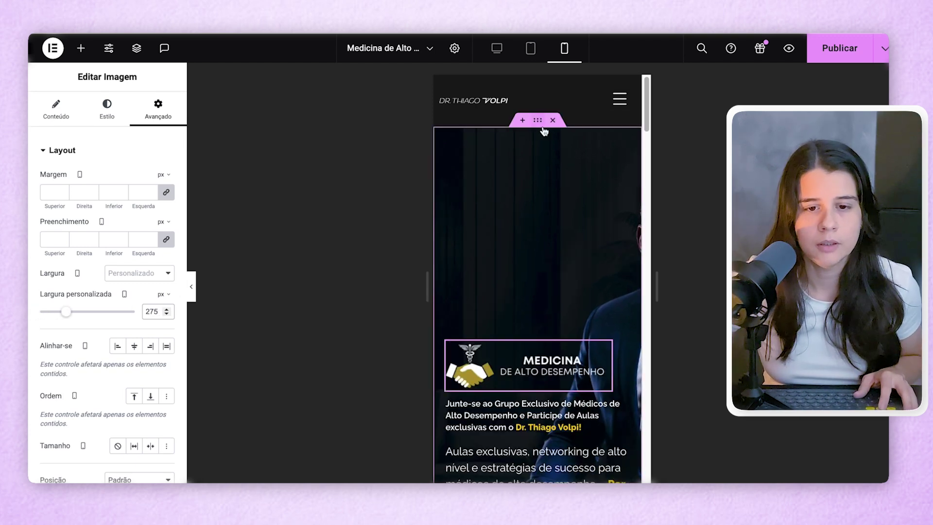
# - Set the hero container's Align Items to Center on mobile, comparing against Figma
pyautogui.click(538, 122)
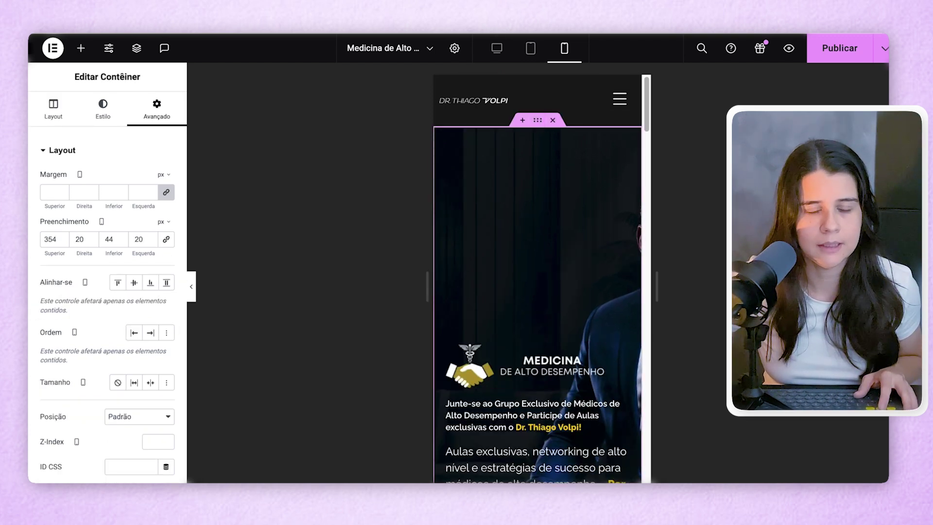
pyautogui.press('super+Tab')
pyautogui.press('super+Tab')
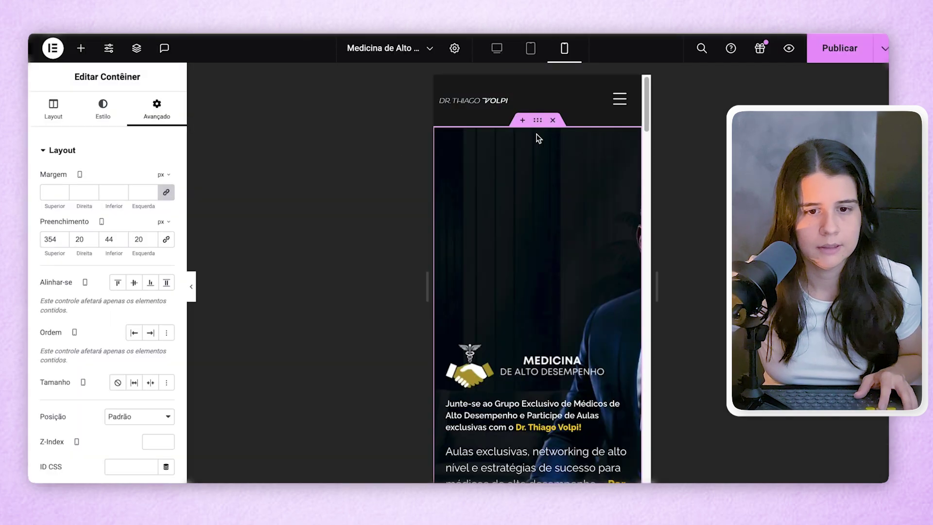
pyautogui.click(42, 115)
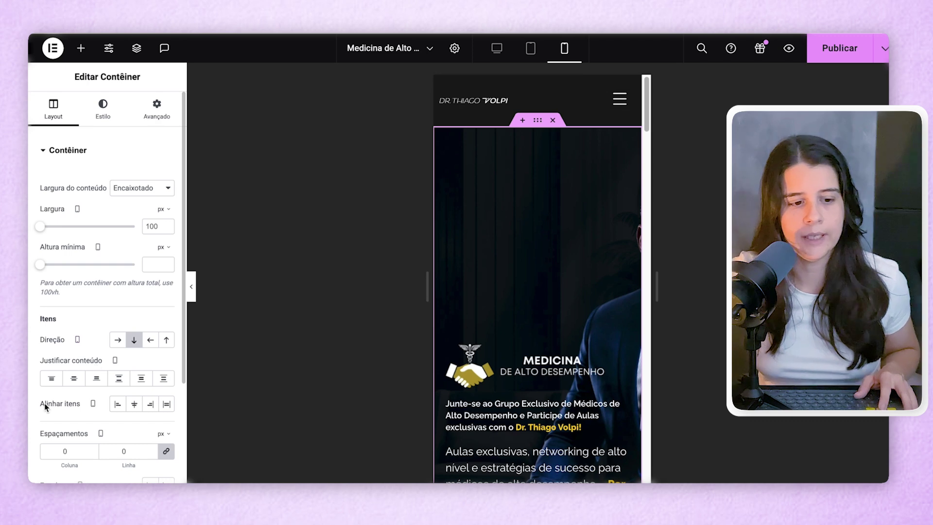
pyautogui.click(140, 411)
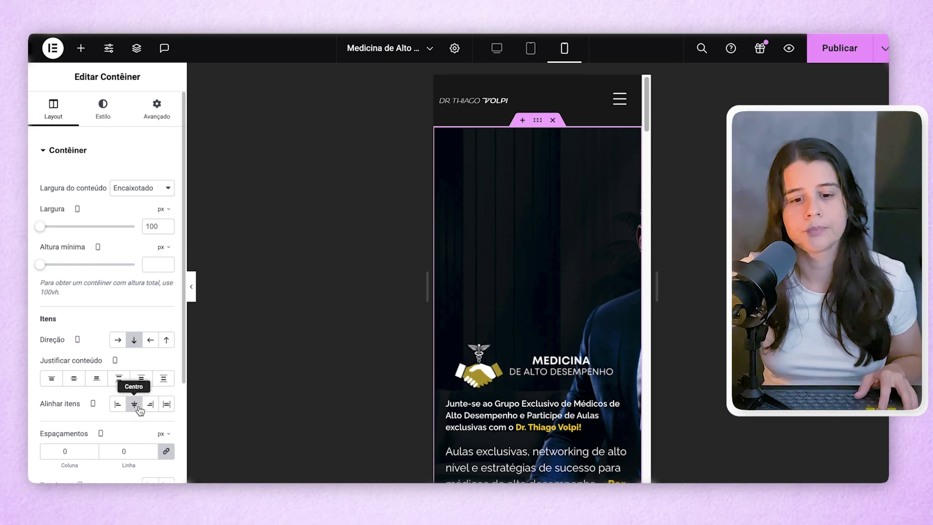
pyautogui.click(558, 427)
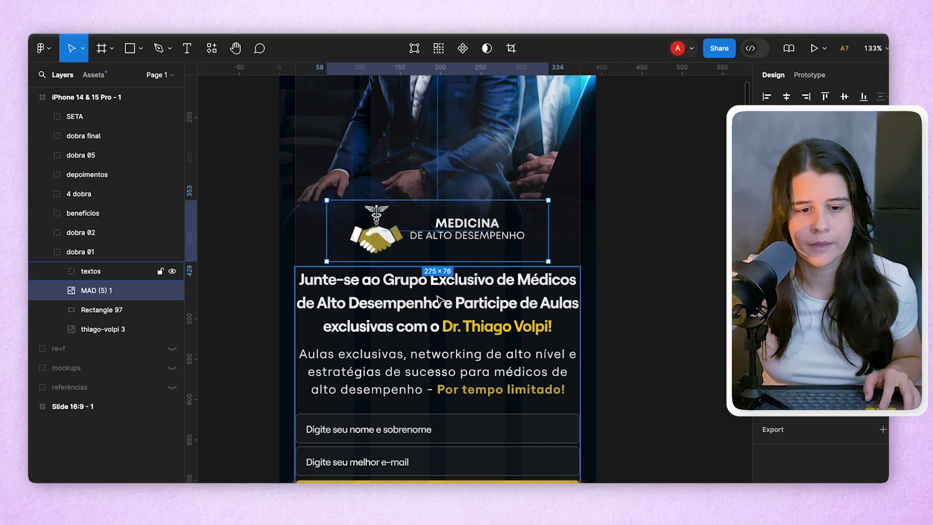
# - Set the hero headline's mobile font size to 20 px after checking the Figma text
pyautogui.click(438, 298)
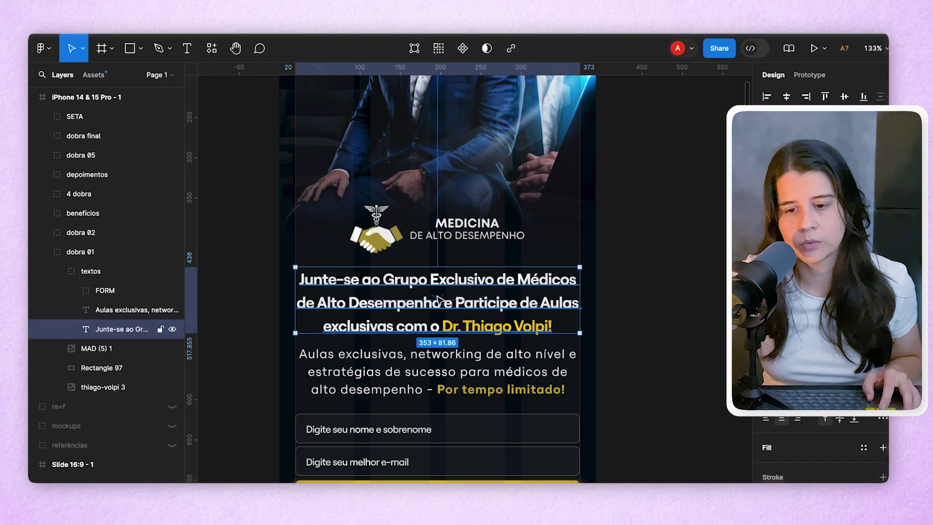
pyautogui.click(413, 377)
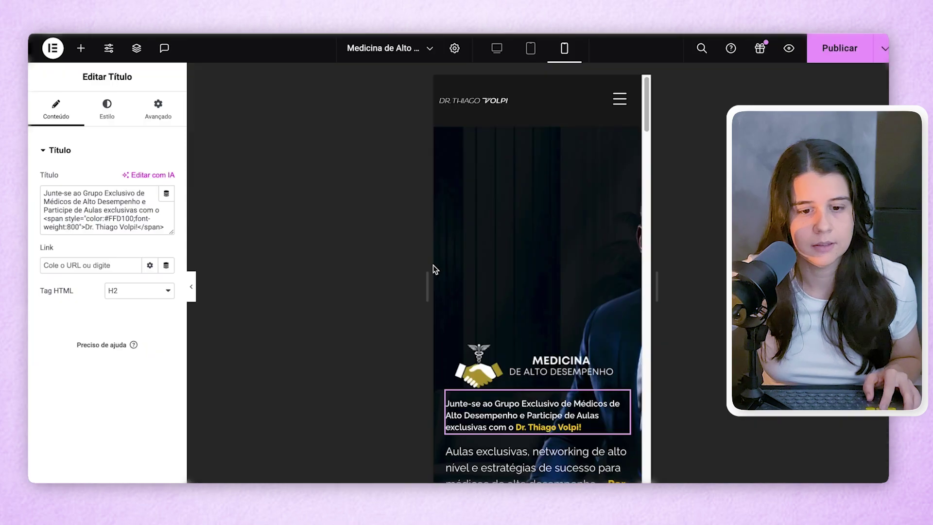
pyautogui.click(108, 106)
pyautogui.click(167, 230)
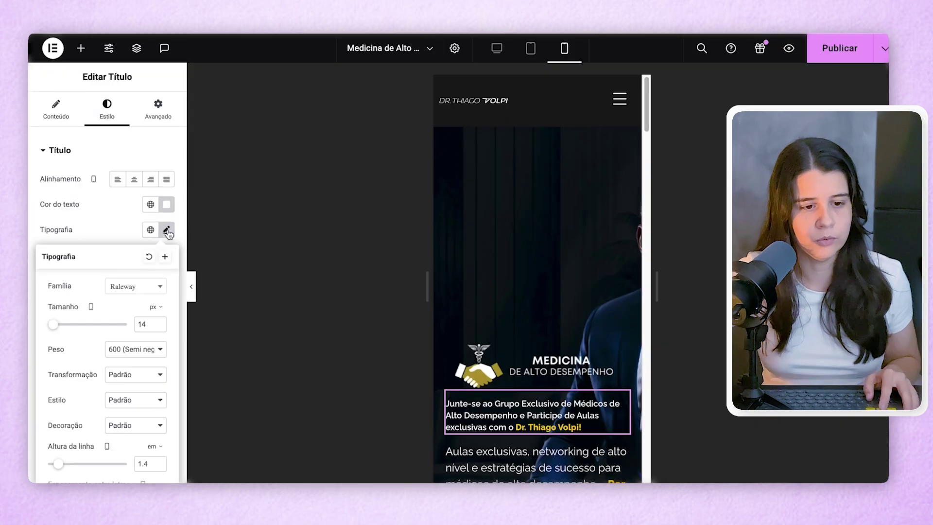
pyautogui.doubleClick(134, 324)
pyautogui.write('20')
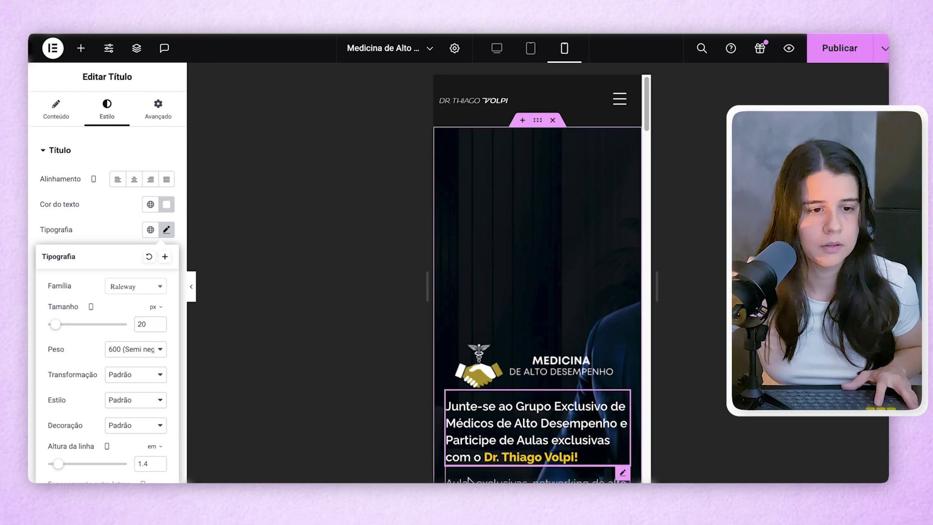
# - Set the description paragraph to 16 px and centre-align it on mobile
pyautogui.click(467, 477)
pyautogui.click(107, 108)
pyautogui.click(170, 229)
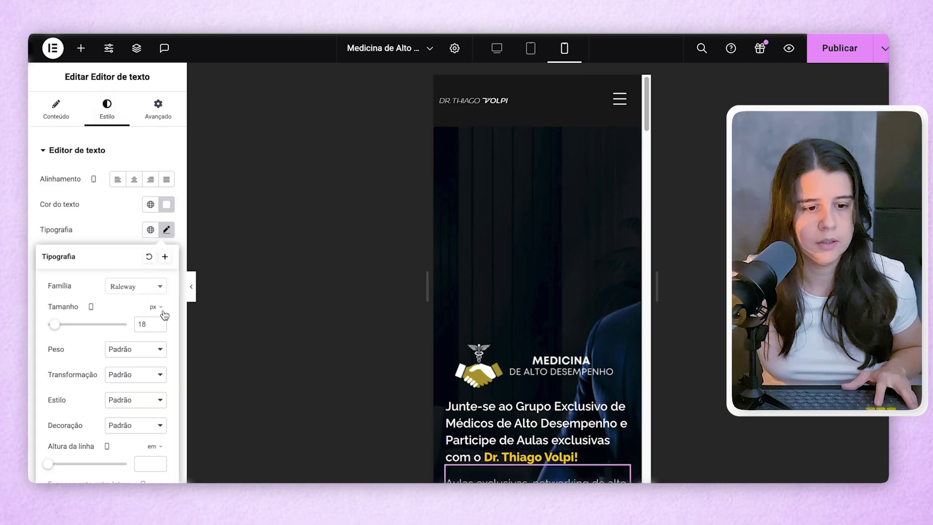
pyautogui.hotkey('ctrl', 'a')
pyautogui.write('1')
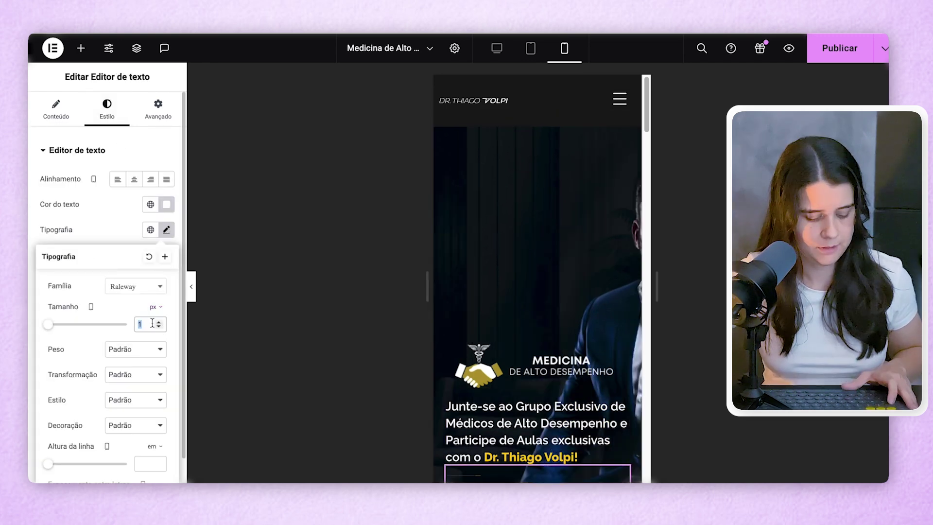
pyautogui.write('6')
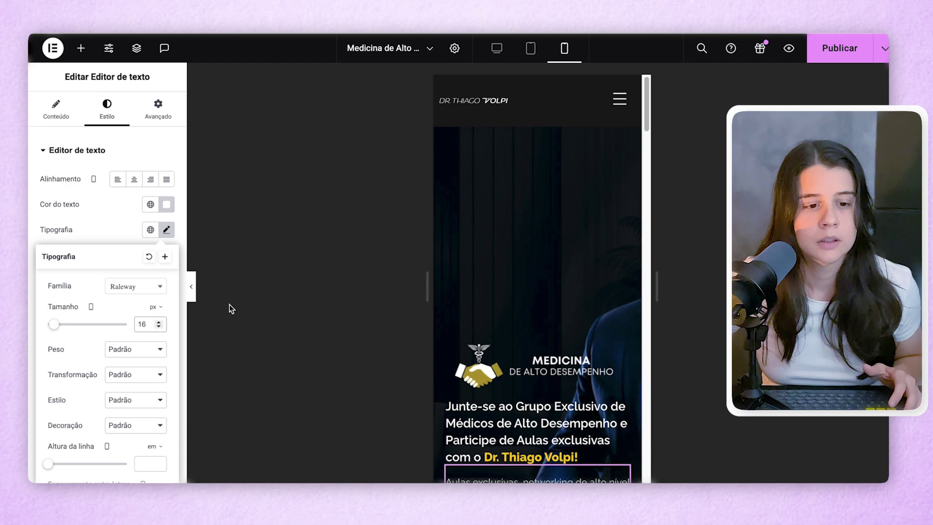
pyautogui.scroll(-1, 510, 306)
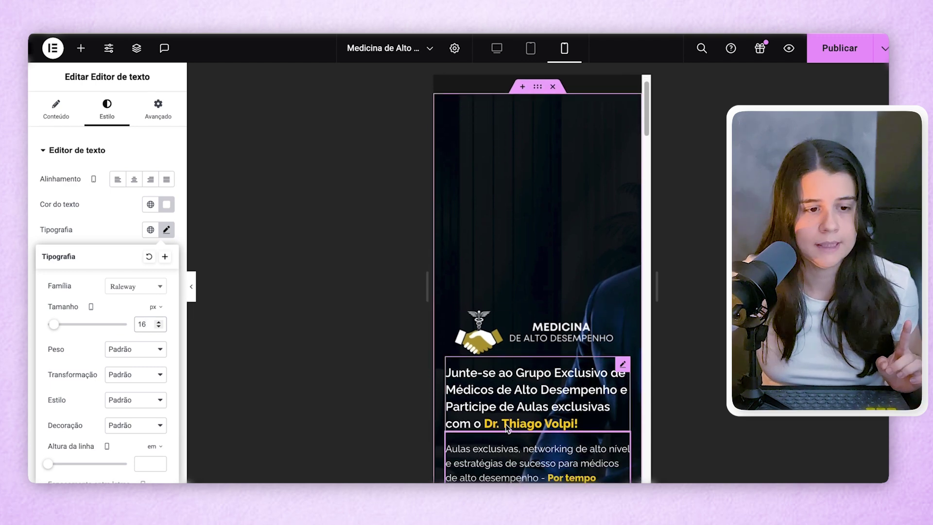
pyautogui.click(45, 166)
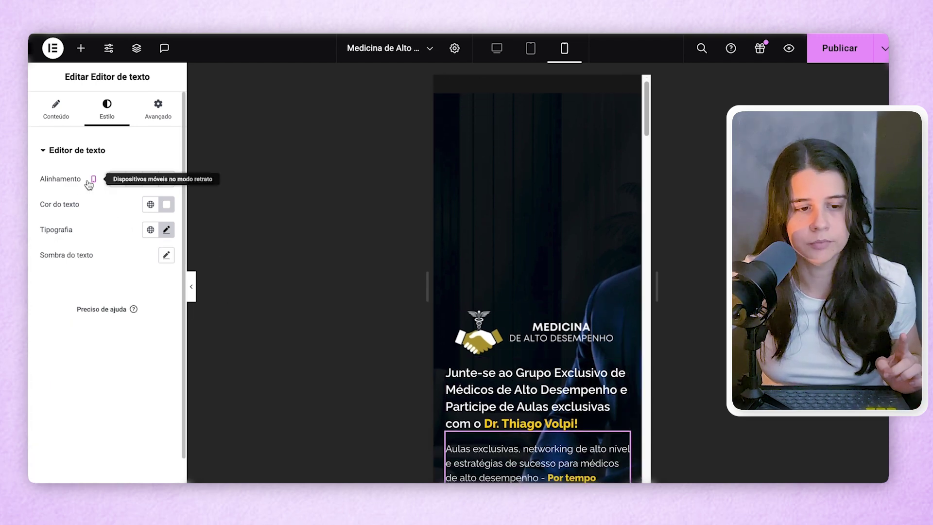
pyautogui.click(134, 182)
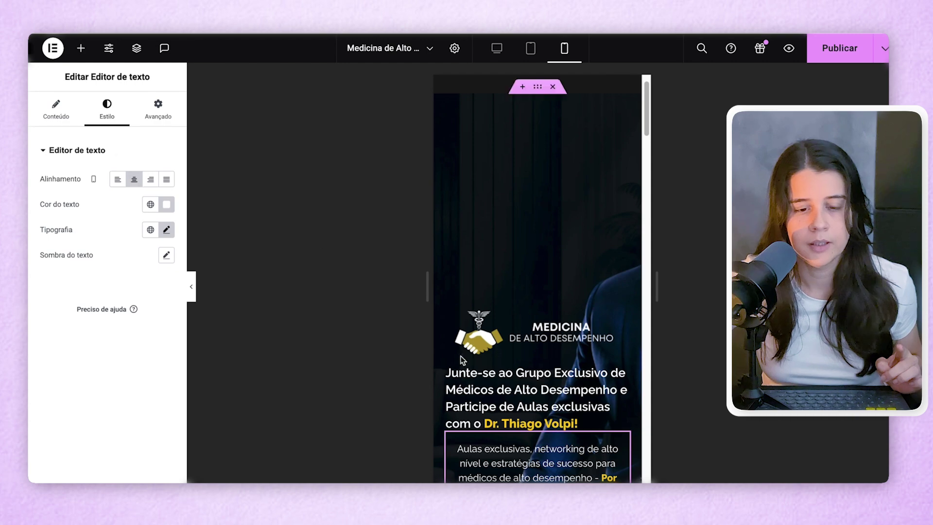
# - Centre the hero heading for mobile and confirm desktop stays left-aligned
pyautogui.click(454, 373)
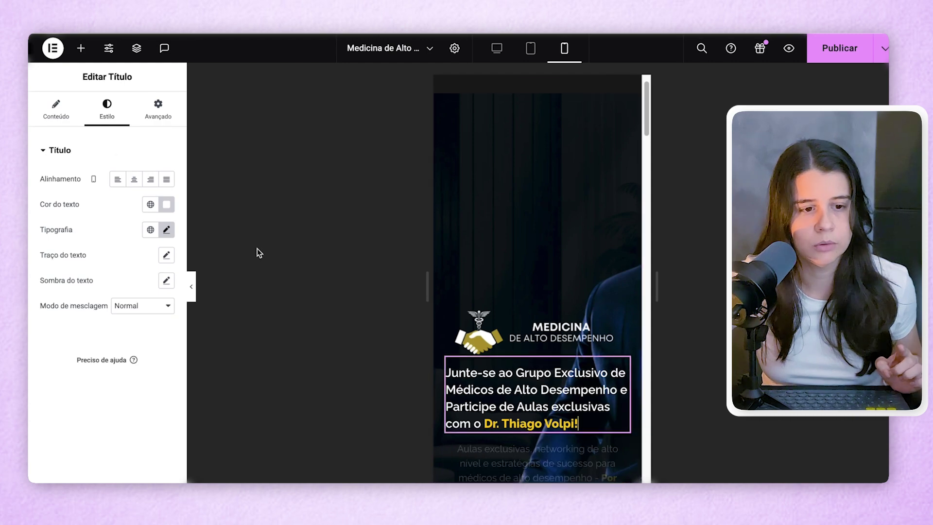
pyautogui.click(134, 179)
pyautogui.click(493, 57)
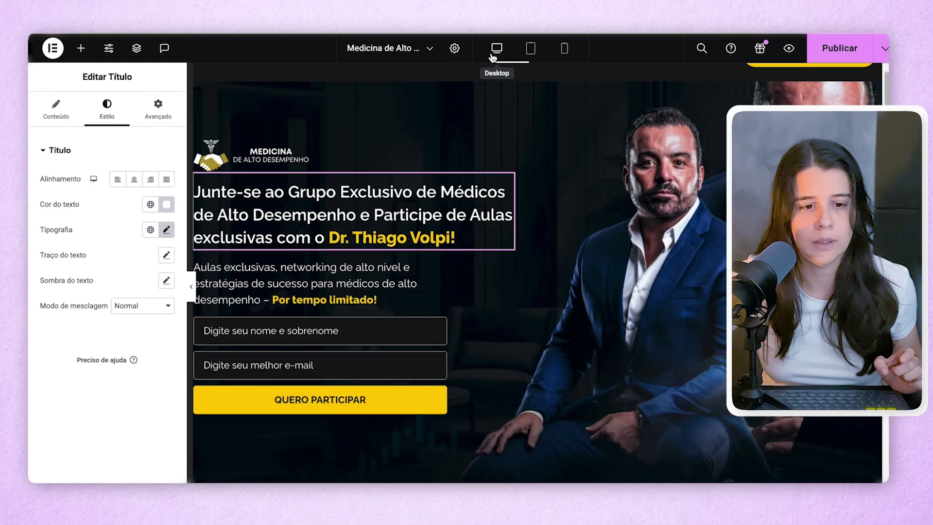
pyautogui.click(564, 48)
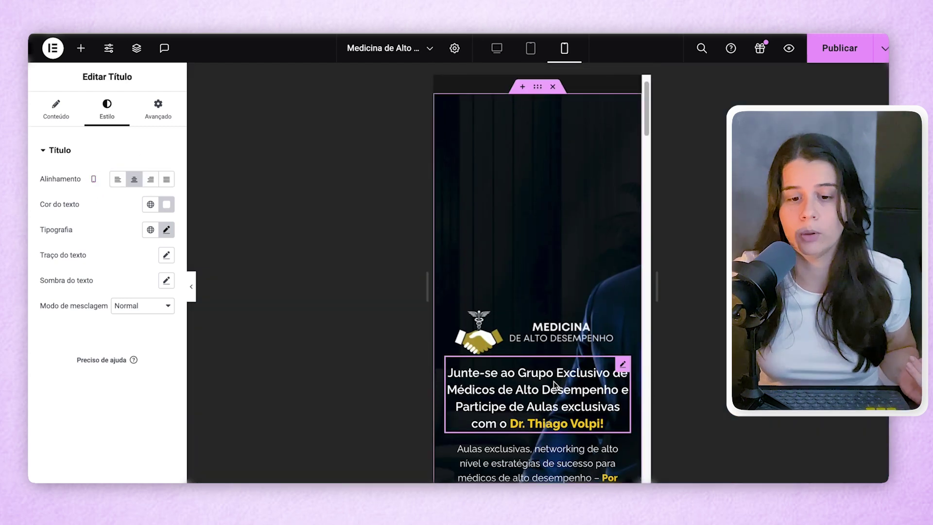
pyautogui.scroll(-5, 552, 394)
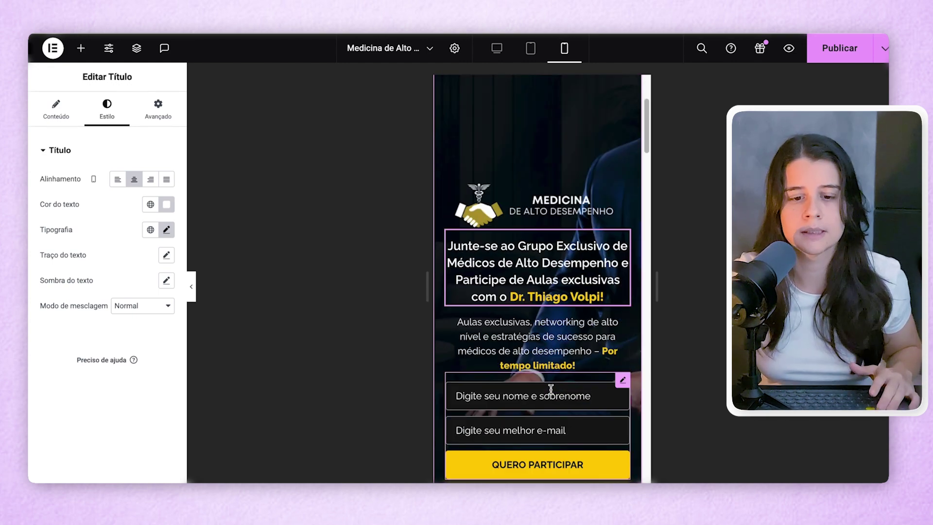
pyautogui.scroll(6, 536, 159)
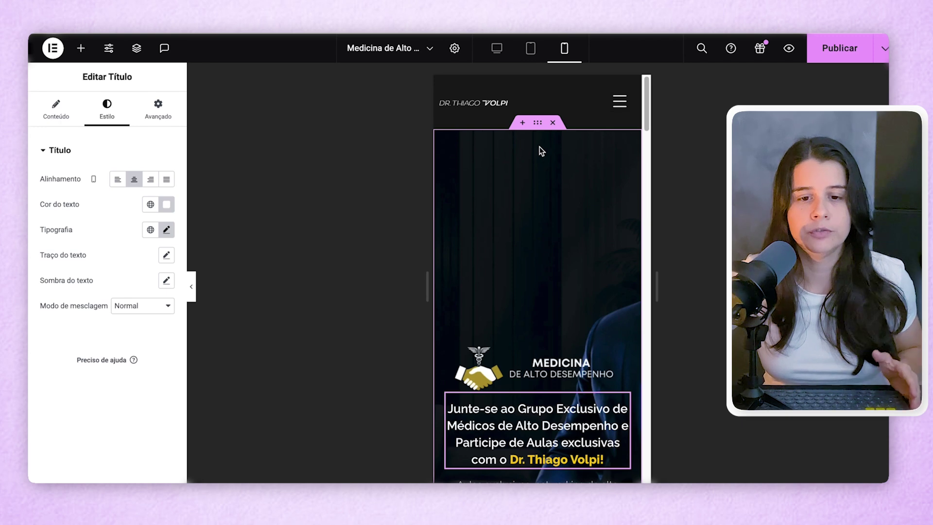
# - Choose a new mobile background image for the hero container from the Media Library
pyautogui.click(537, 123)
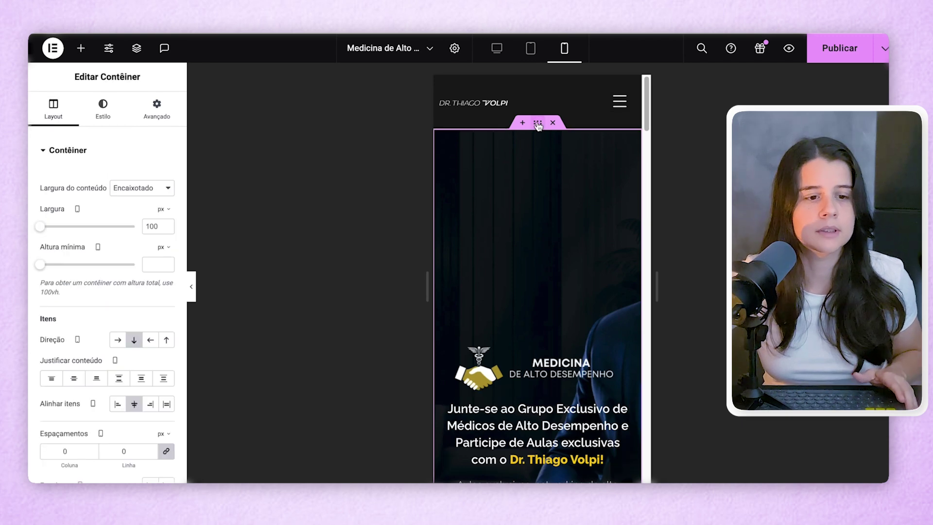
pyautogui.click(105, 115)
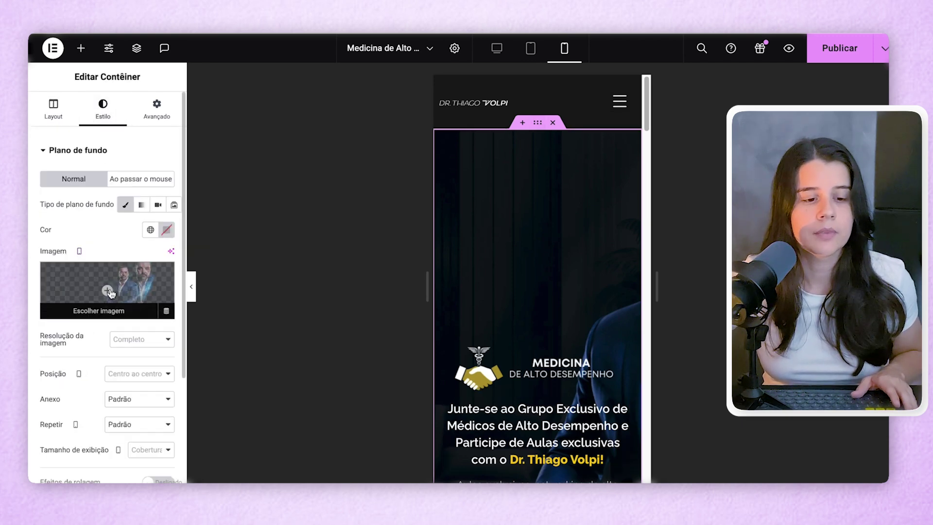
pyautogui.click(97, 299)
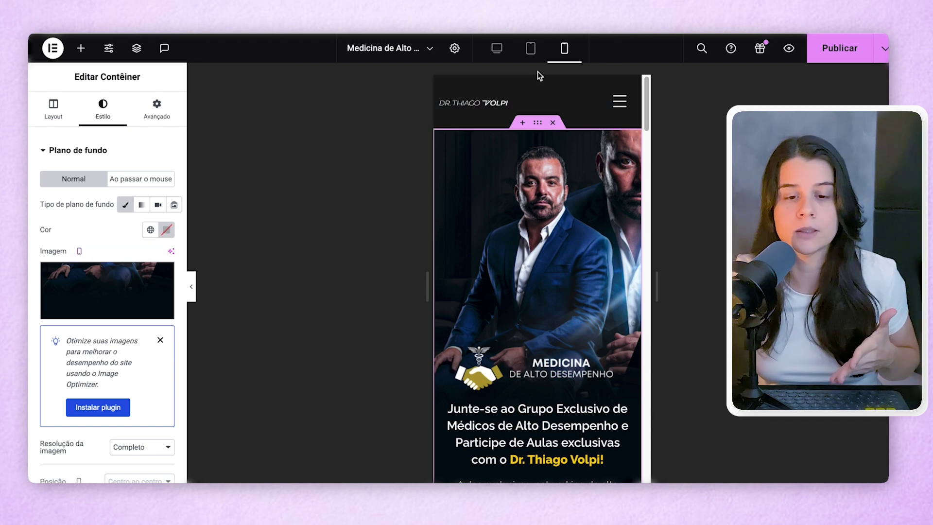
# - Preview the hero on desktop and tablet to confirm they're unchanged, then return to mobile
pyautogui.click(502, 52)
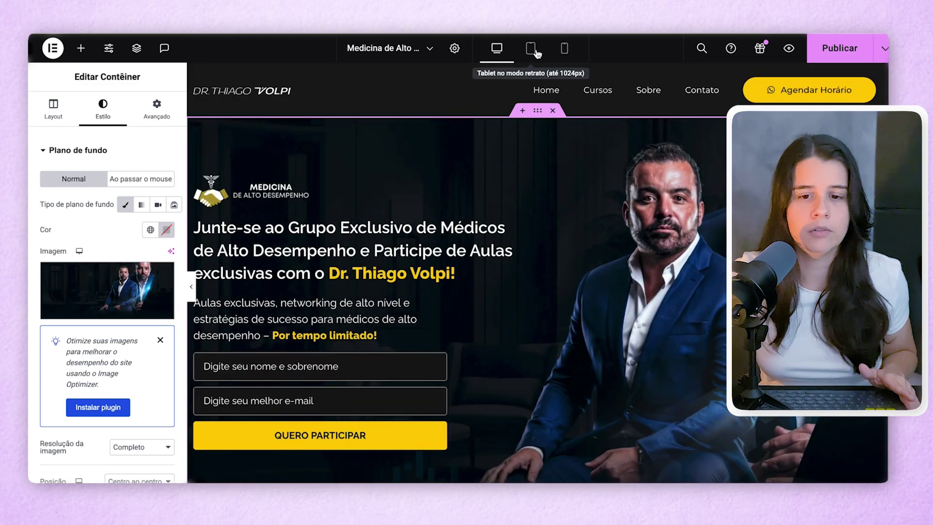
pyautogui.click(534, 51)
pyautogui.click(563, 49)
pyautogui.click(537, 375)
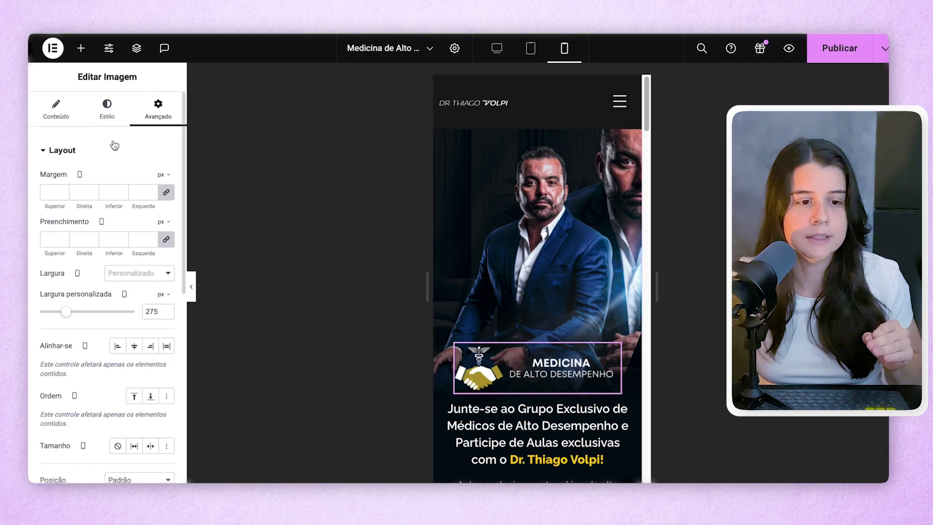
pyautogui.click(56, 109)
pyautogui.click(107, 204)
pyautogui.click(452, 210)
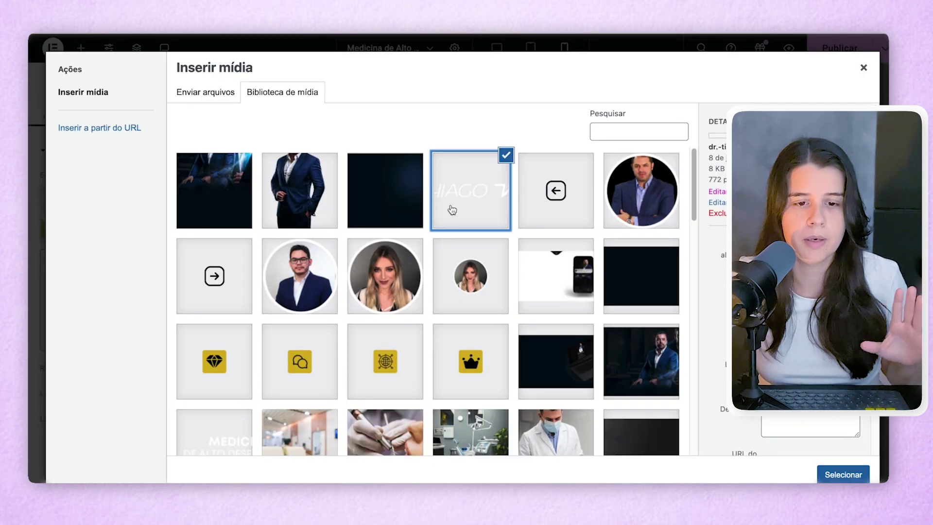
pyautogui.click(843, 474)
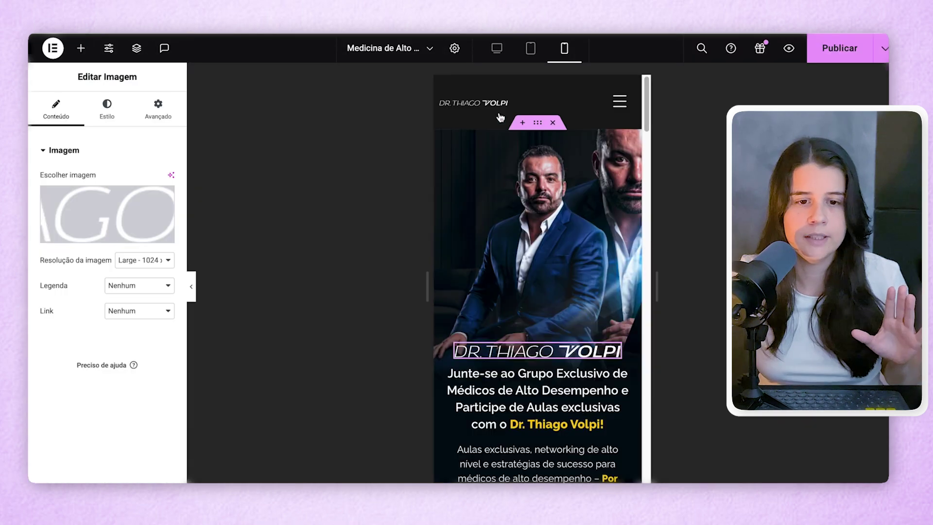
pyautogui.click(496, 48)
pyautogui.click(564, 48)
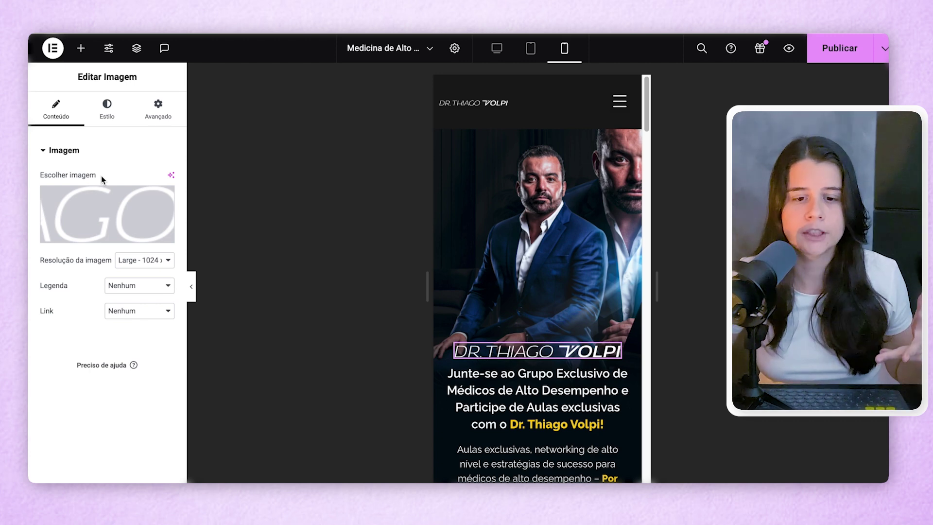
pyautogui.click(92, 192)
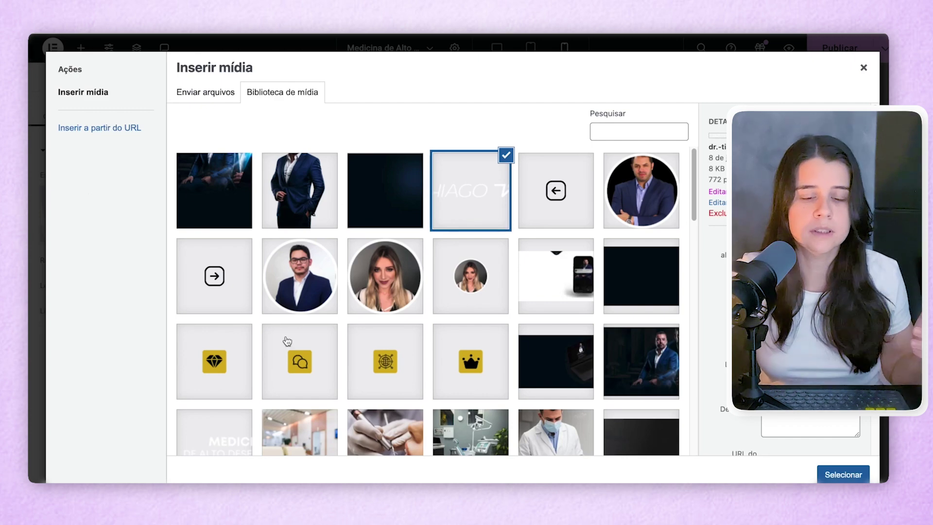
pyautogui.scroll(-5, 288, 340)
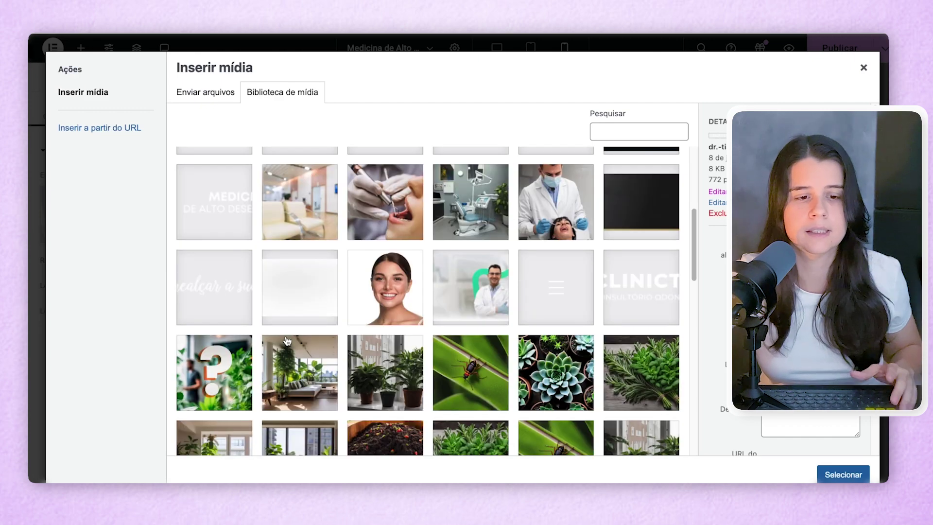
pyautogui.press('Escape')
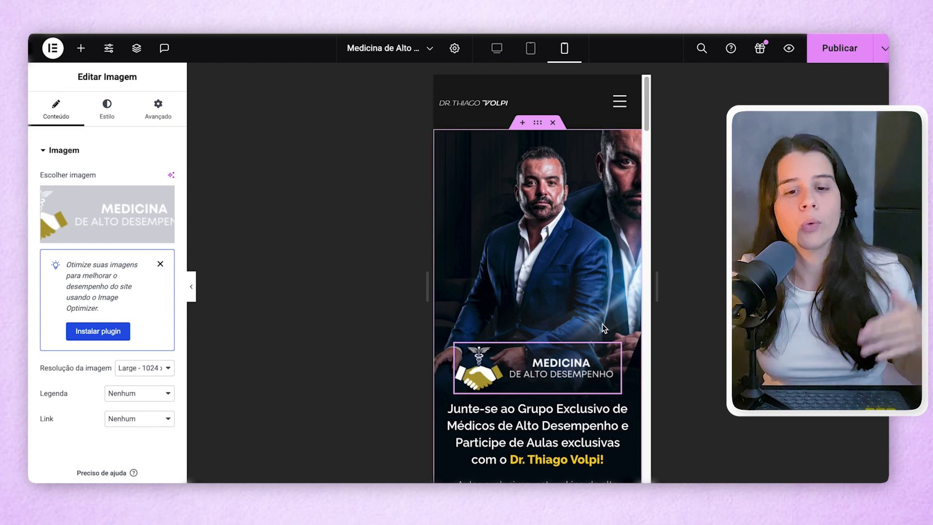
# - Duplicate the logo image and rename the first copy 'Imagem - Celular' in the structure view
pyautogui.rightClick(519, 368)
pyautogui.click(544, 264)
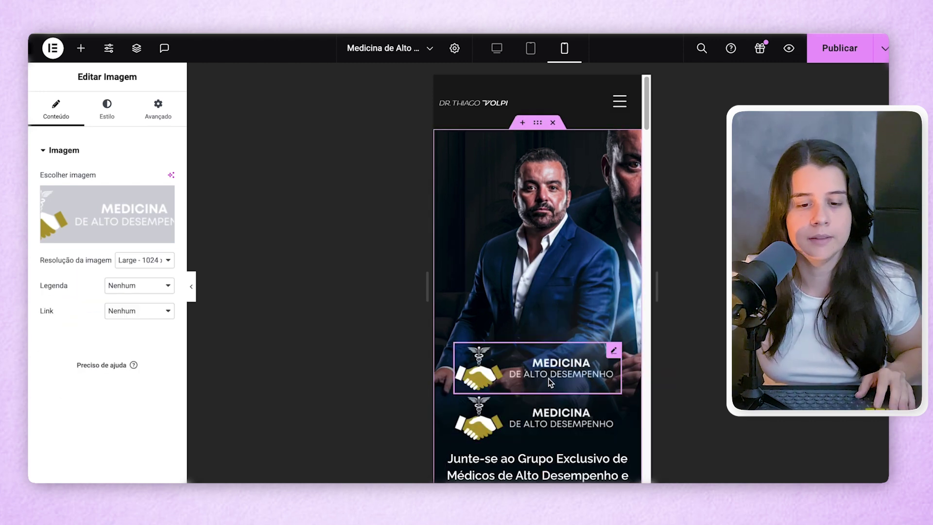
pyautogui.click(136, 48)
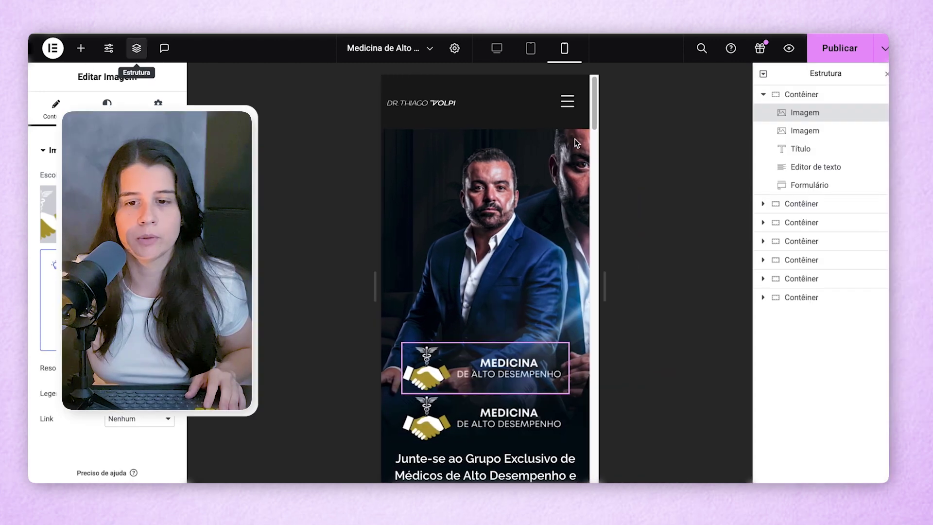
pyautogui.doubleClick(810, 114)
pyautogui.write('- Ce')
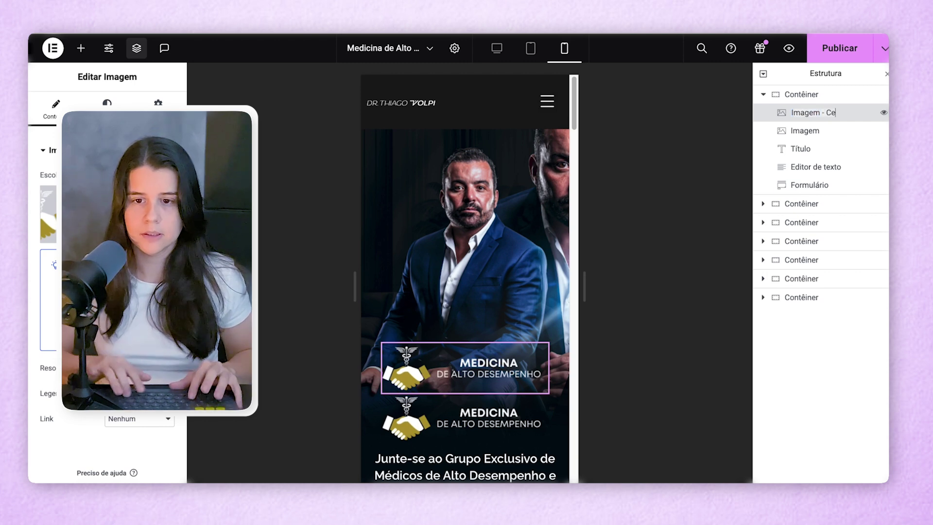
pyautogui.write('lular')
pyautogui.press('Return')
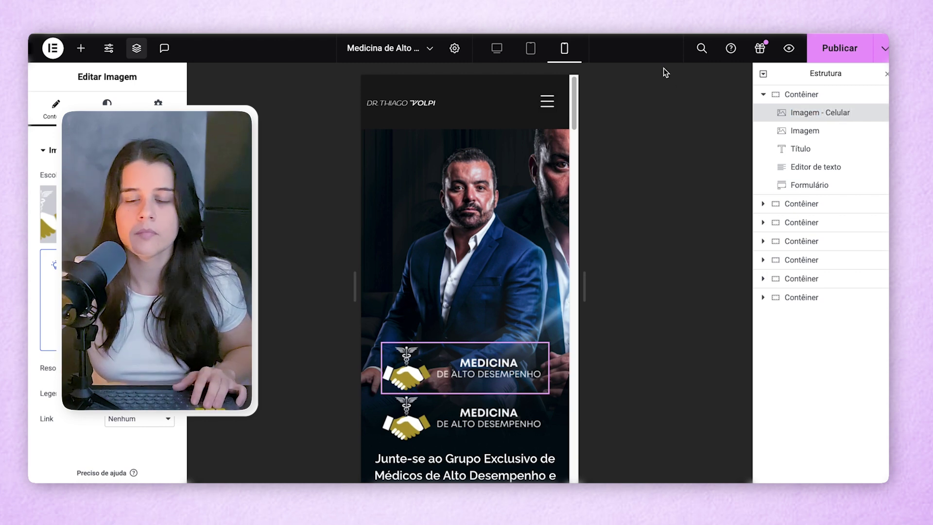
pyautogui.doubleClick(818, 131)
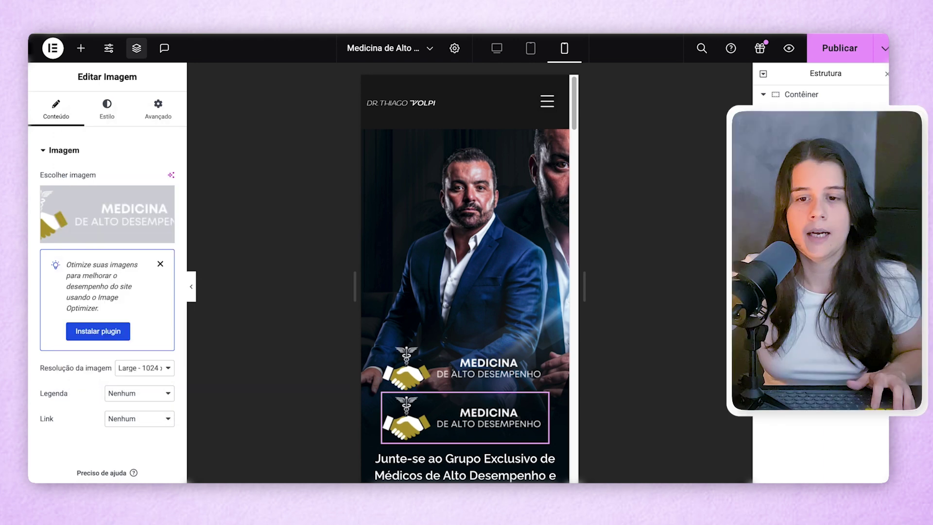
# - Hide the second logo image on tablet and mobile via Responsivo settings
pyautogui.click(157, 109)
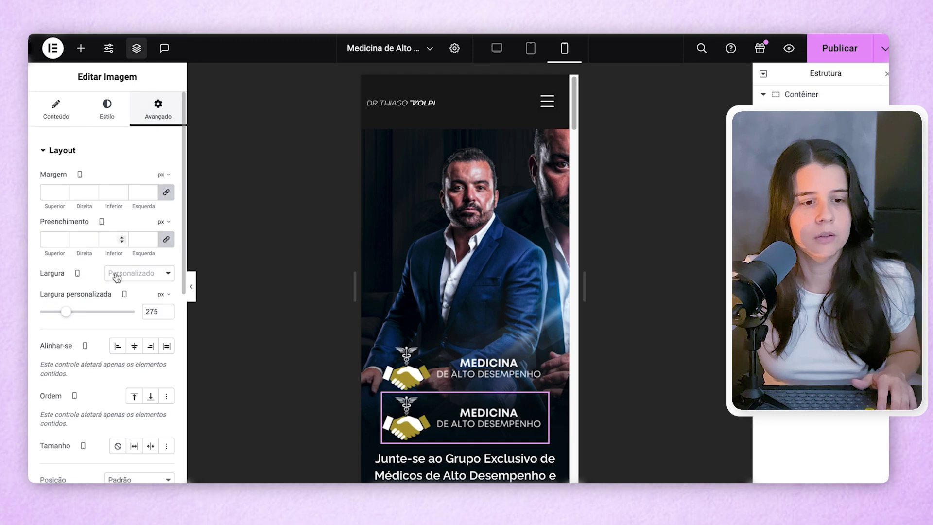
pyautogui.scroll(-8, 114, 282)
pyautogui.click(77, 374)
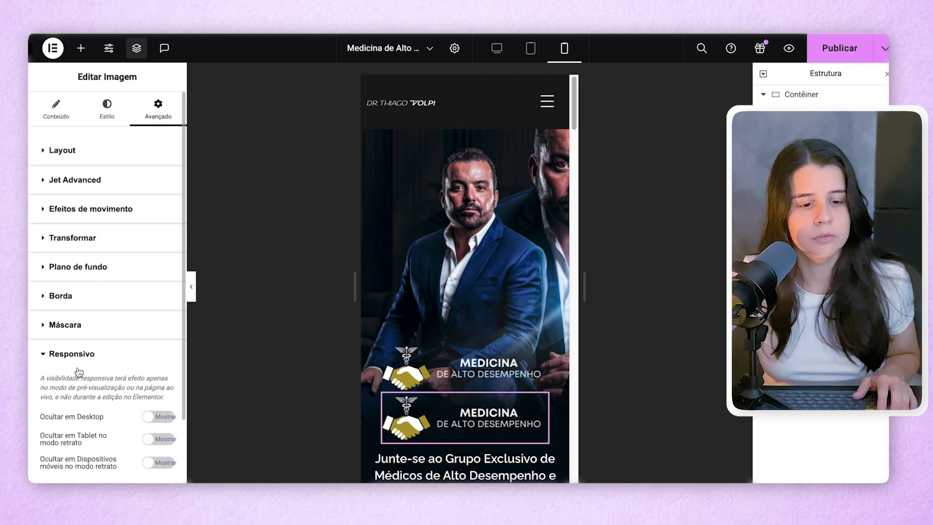
pyautogui.click(155, 424)
pyautogui.click(159, 447)
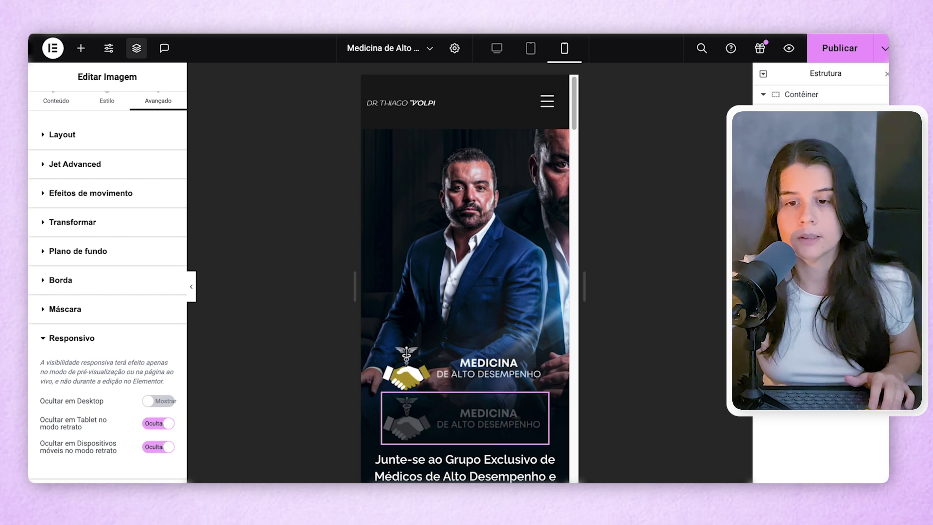
# - Turn on Ocultar em Desktop for the coloured logo and view the page at desktop width
pyautogui.click(465, 368)
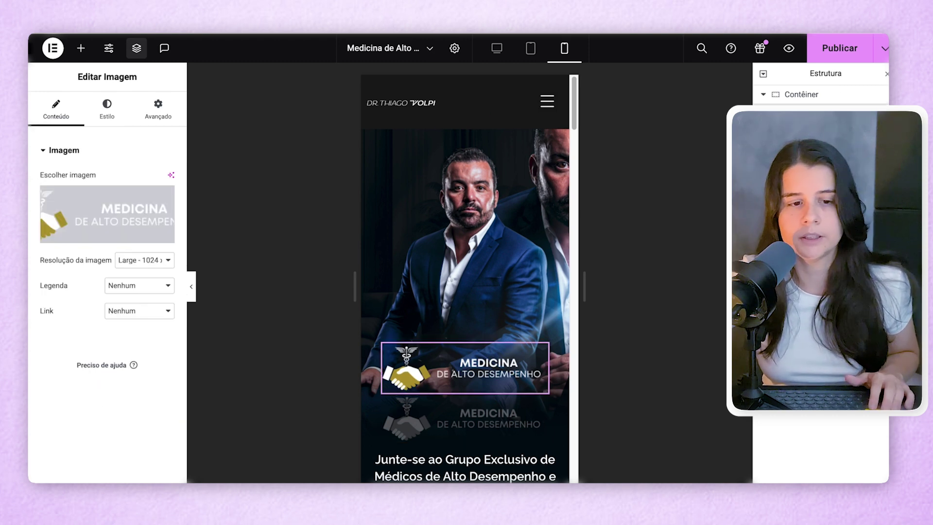
pyautogui.click(151, 113)
pyautogui.scroll(-6, 97, 291)
pyautogui.click(69, 373)
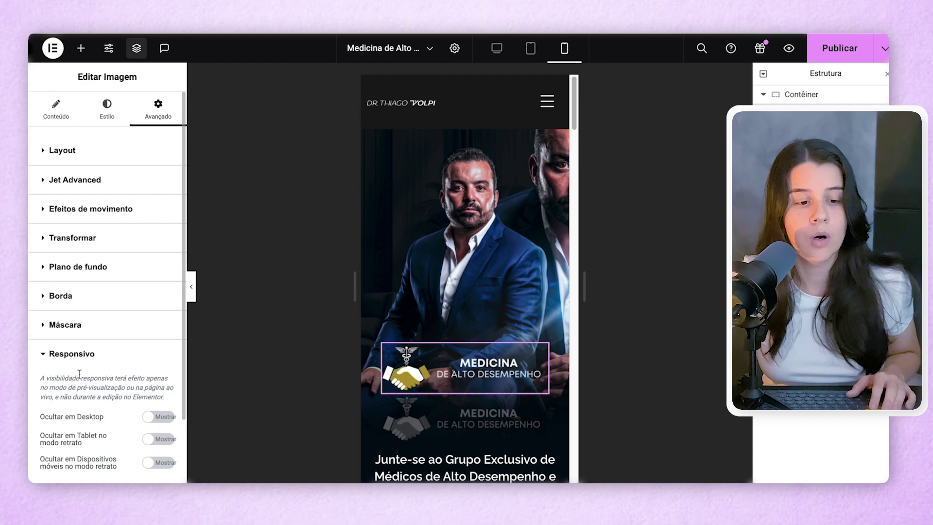
pyautogui.click(163, 418)
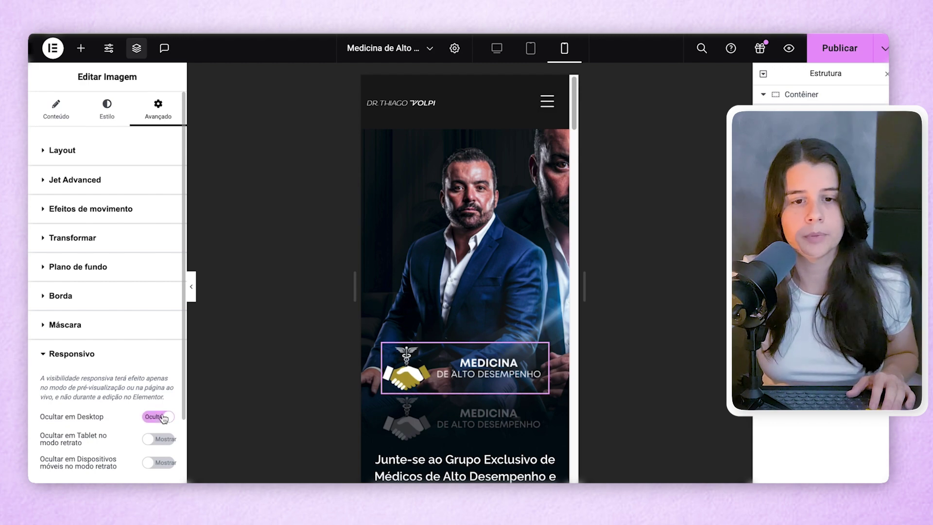
pyautogui.click(497, 47)
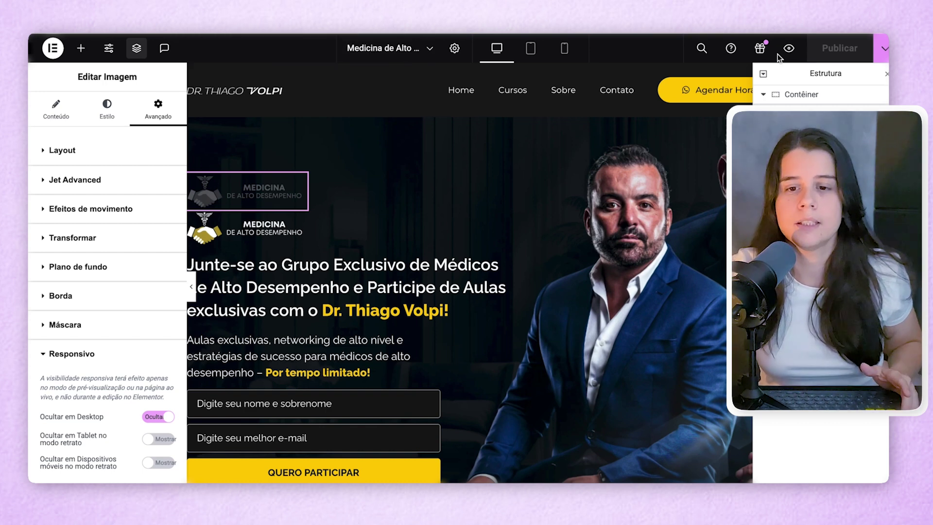
# - Open the live page preview and inspect it in developer tools
pyautogui.click(789, 48)
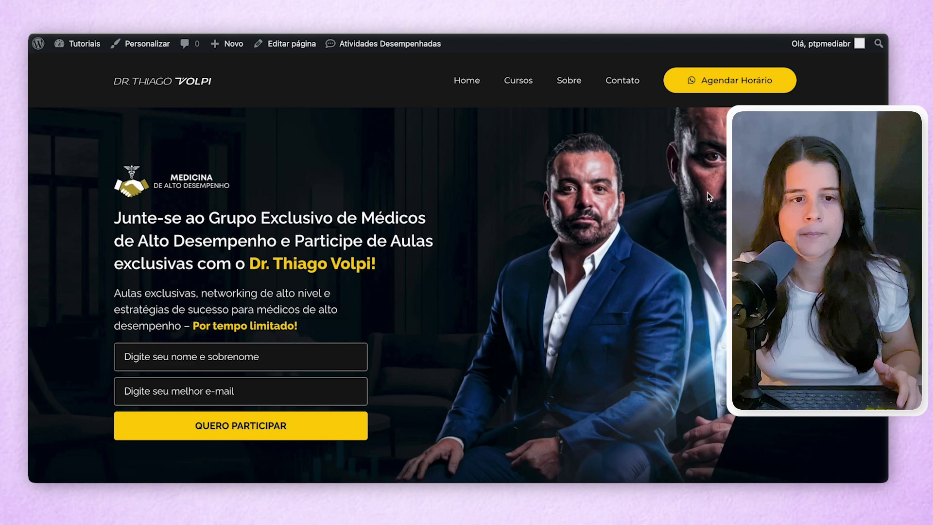
pyautogui.rightClick(543, 184)
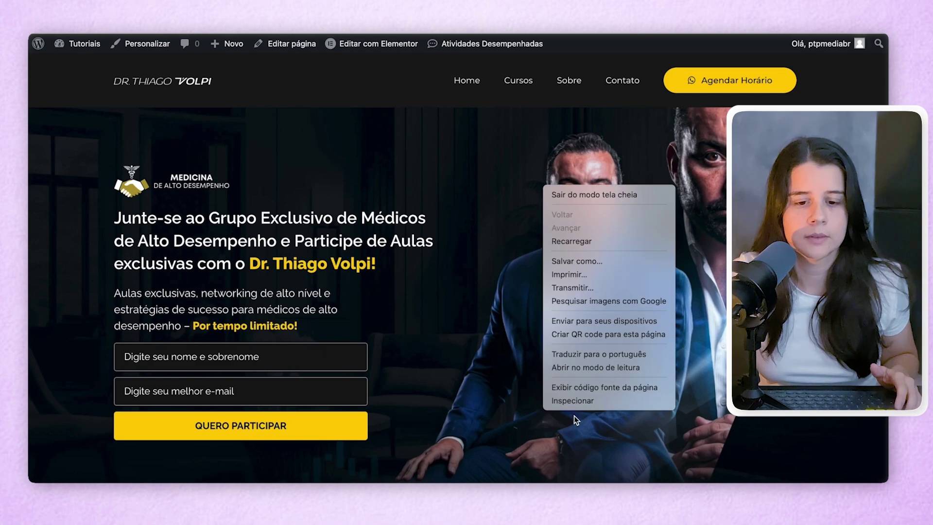
pyautogui.click(574, 415)
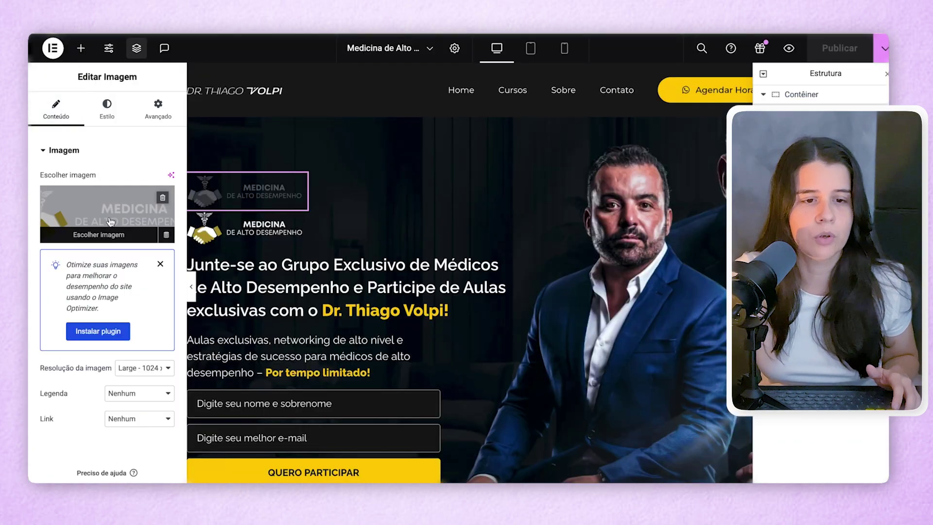
pyautogui.click(104, 214)
pyautogui.click(484, 180)
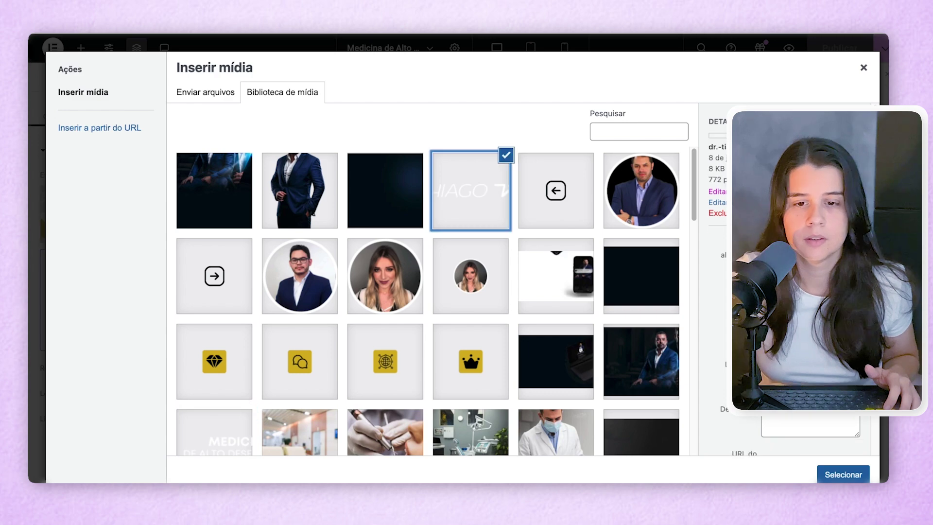
pyautogui.click(842, 473)
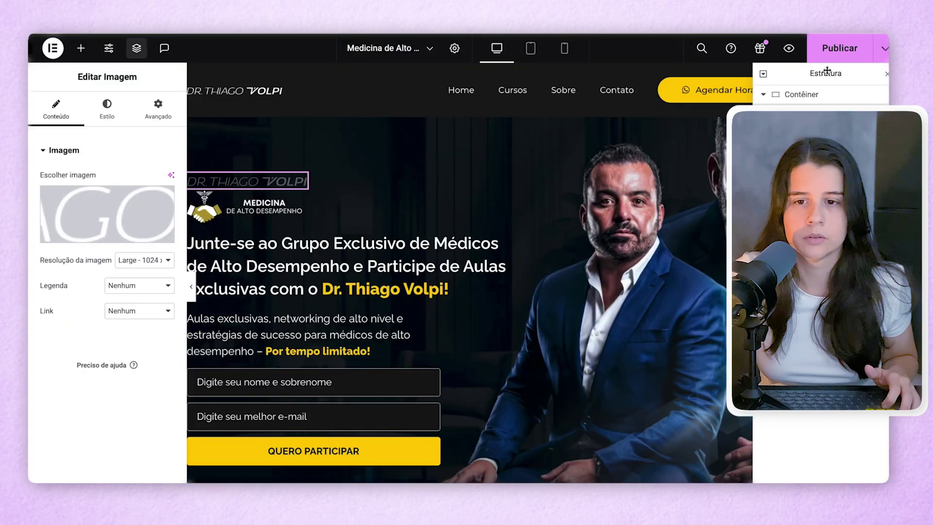
pyautogui.click(832, 48)
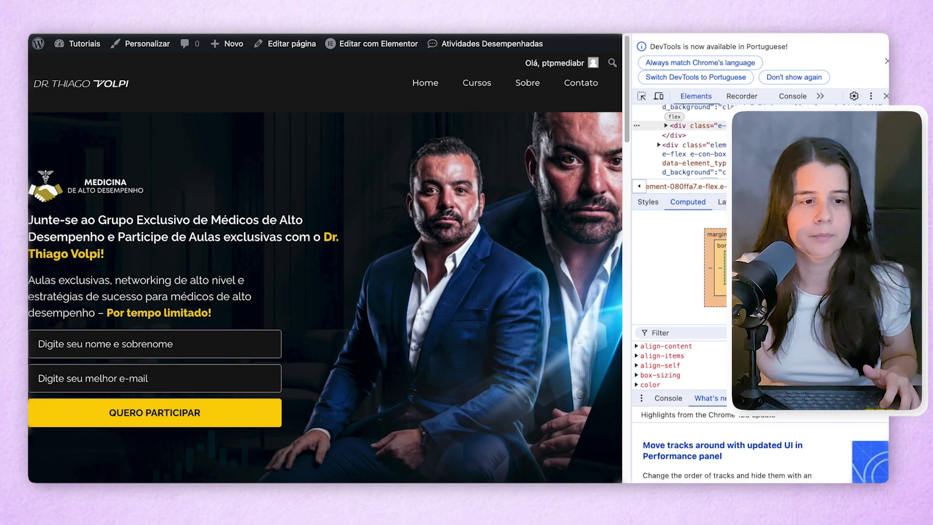
pyautogui.press('super+r')
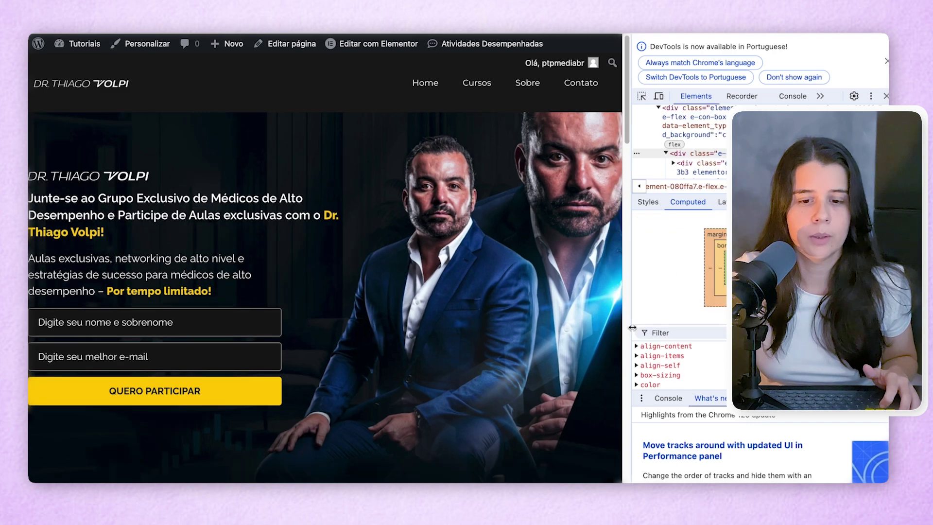
pyautogui.moveTo(662, 327); pyautogui.dragTo(728, 326)
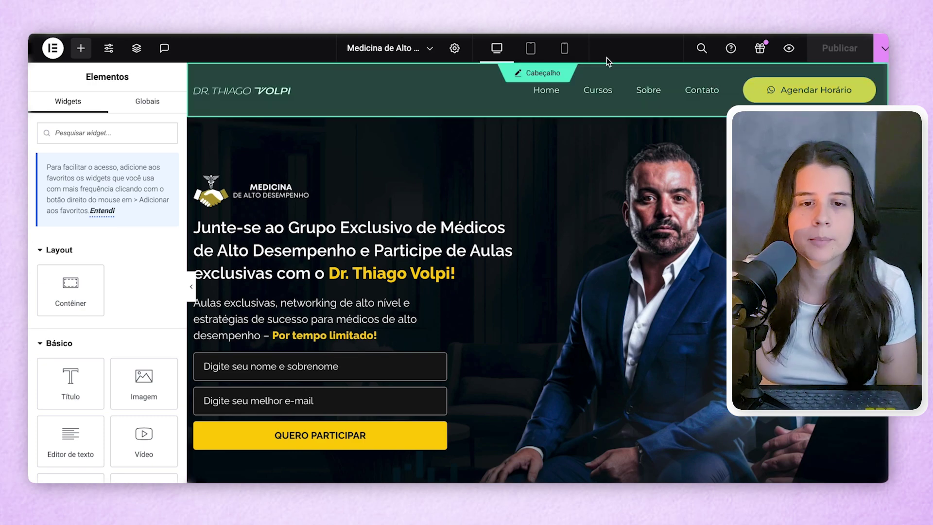
# - In mobile view, set the signup form's Ordem to Início
pyautogui.click(558, 50)
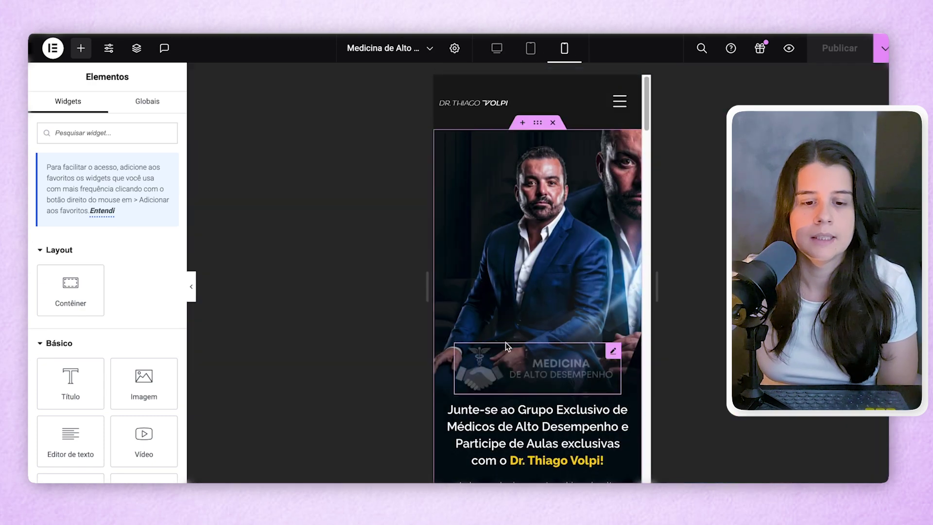
pyautogui.scroll(-3, 506, 342)
pyautogui.click(537, 153)
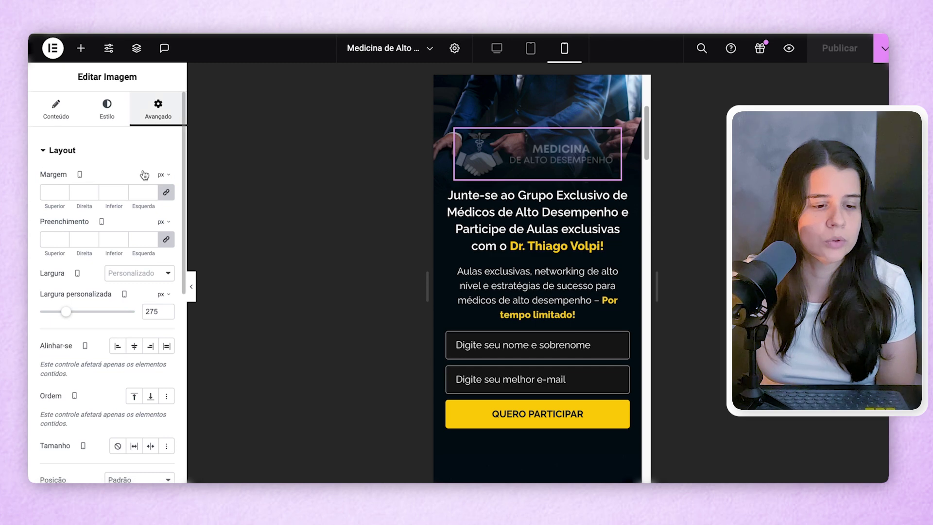
pyautogui.scroll(-8, 60, 444)
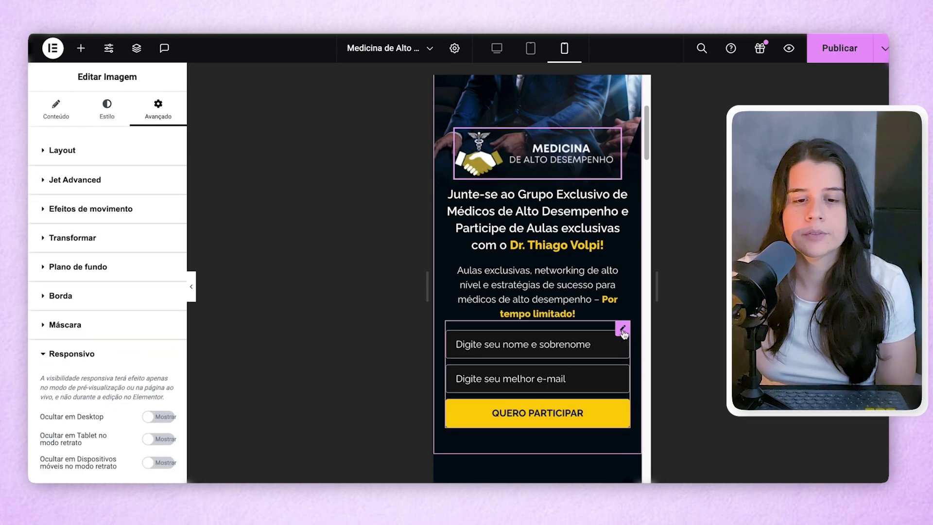
pyautogui.click(623, 329)
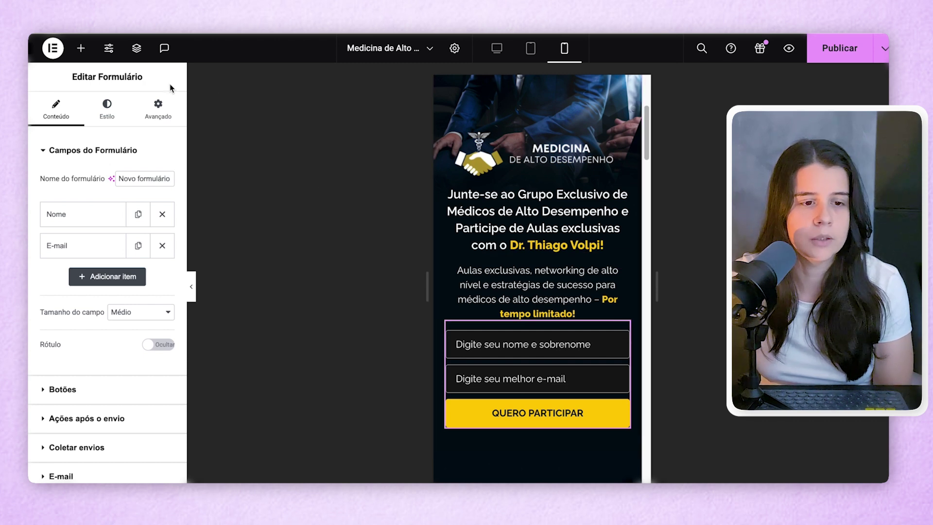
pyautogui.click(150, 112)
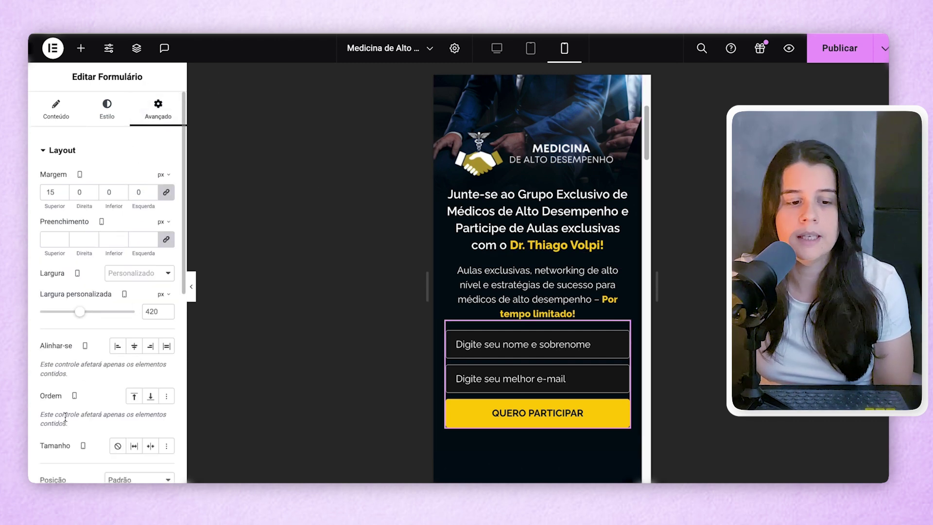
pyautogui.click(133, 397)
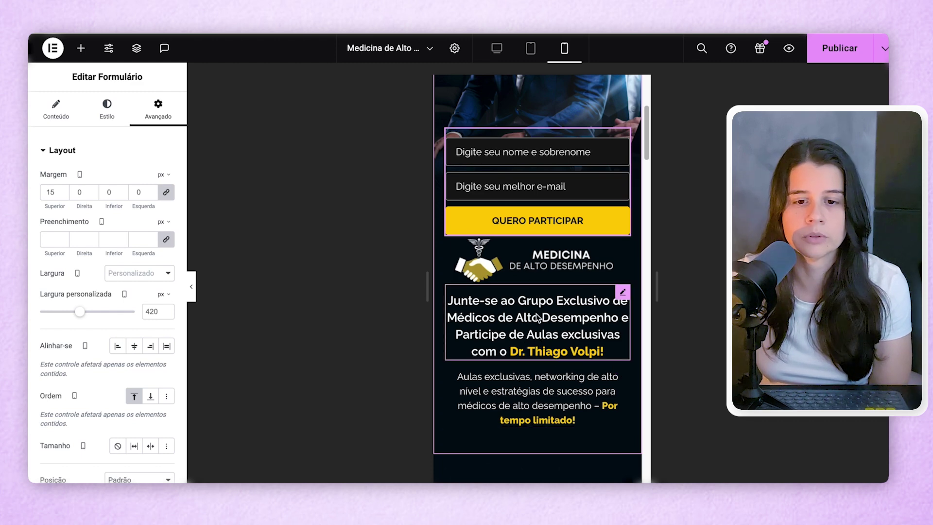
# - Set Ordem to Início for the logo and the headline, then return to desktop view
pyautogui.click(564, 259)
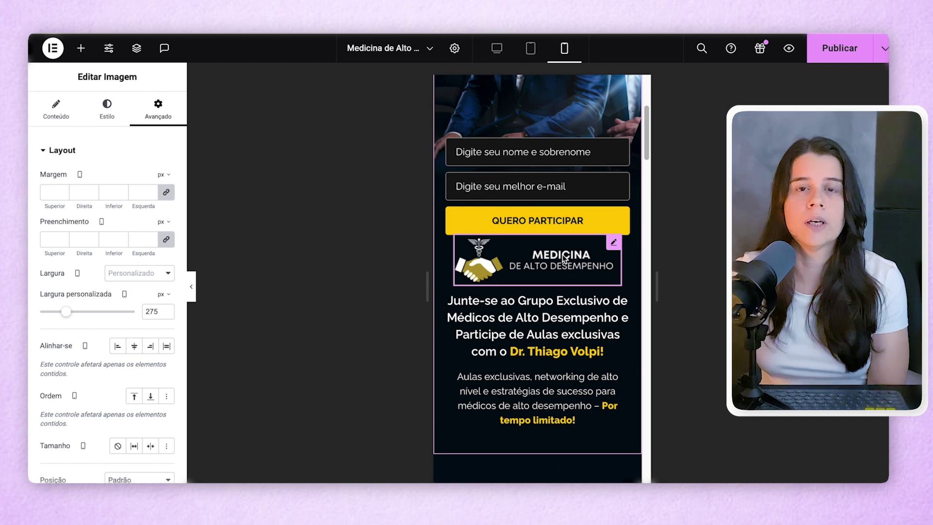
pyautogui.click(132, 397)
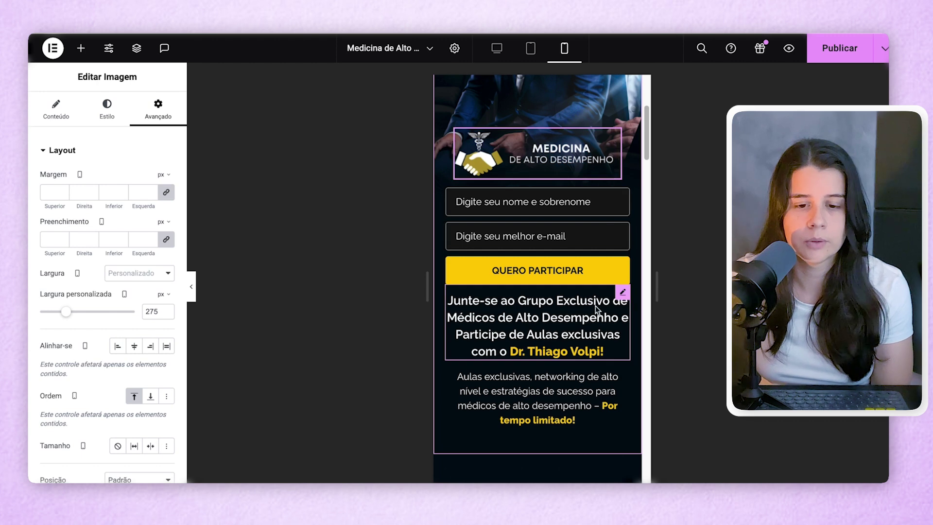
pyautogui.click(622, 294)
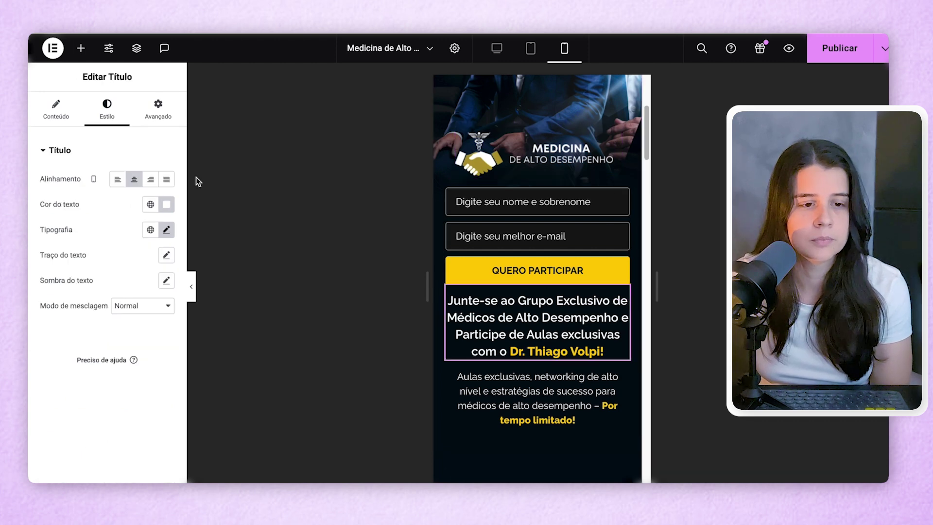
pyautogui.click(158, 110)
pyautogui.click(132, 397)
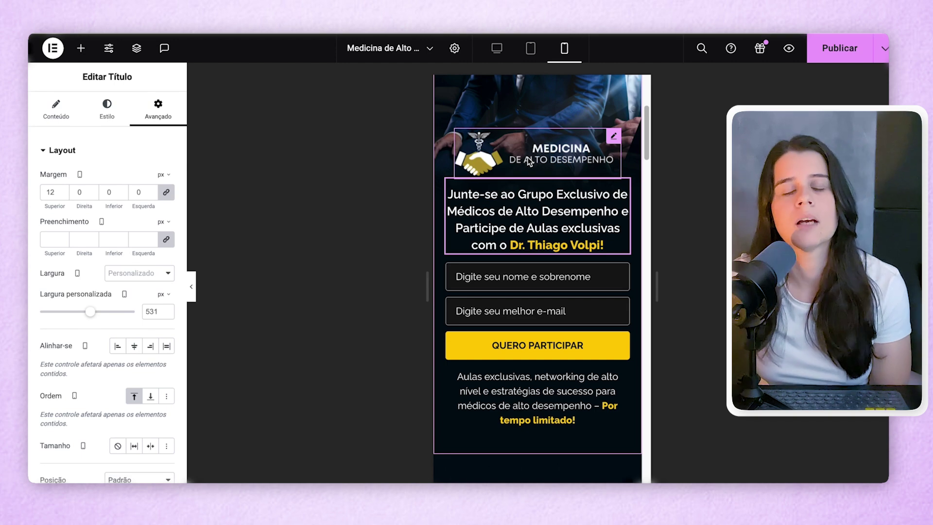
pyautogui.hotkey('ctrl', 'shift', 'm')
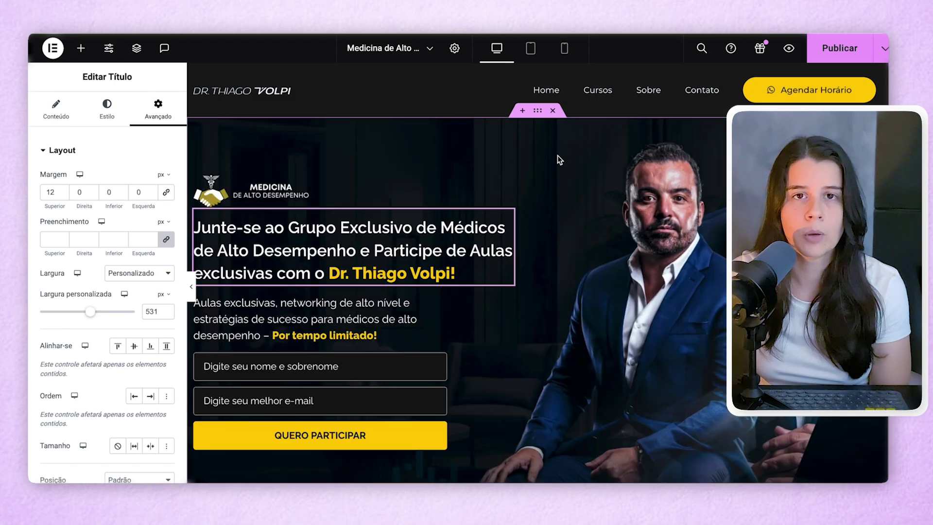
# - Compare the Benefícios de Participar section at tablet, mobile and desktop widths, ending in mobile
pyautogui.click(532, 48)
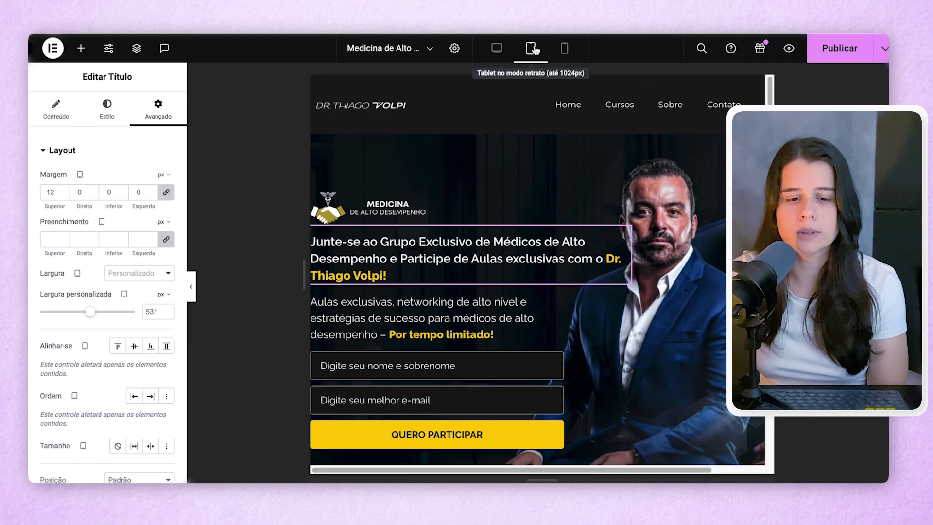
pyautogui.hotkey('ctrl', 'shift', 'm')
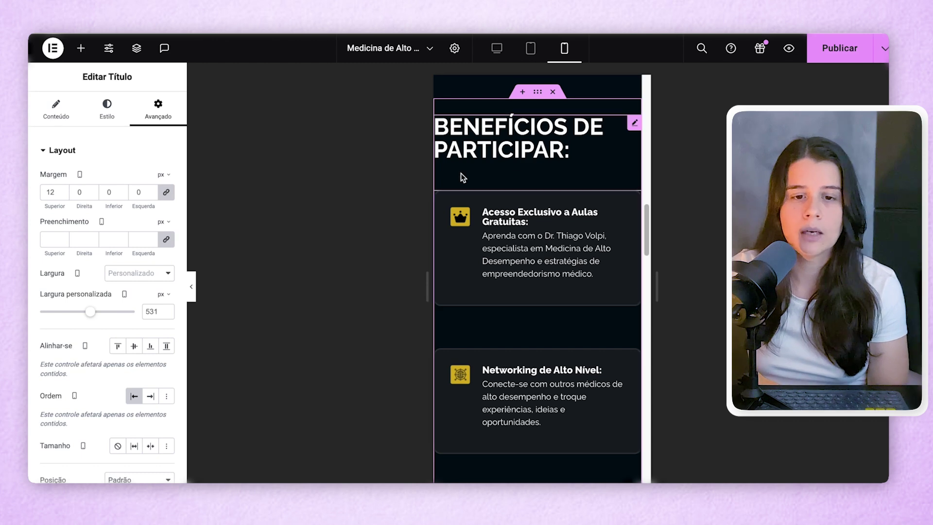
pyautogui.click(538, 92)
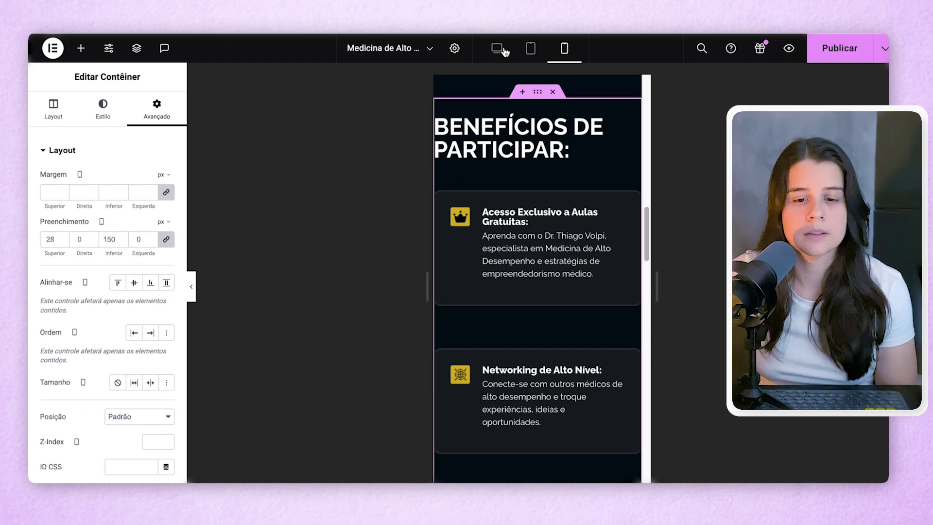
pyautogui.click(496, 48)
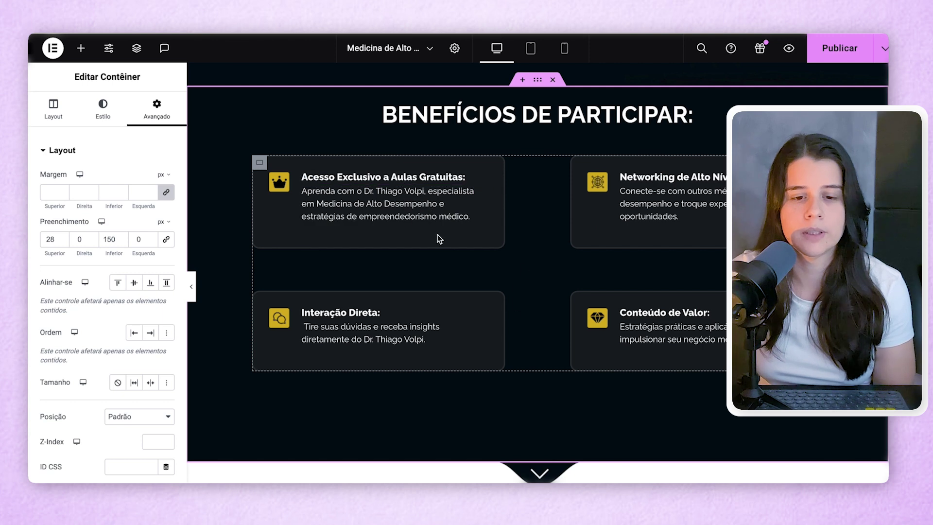
pyautogui.click(562, 48)
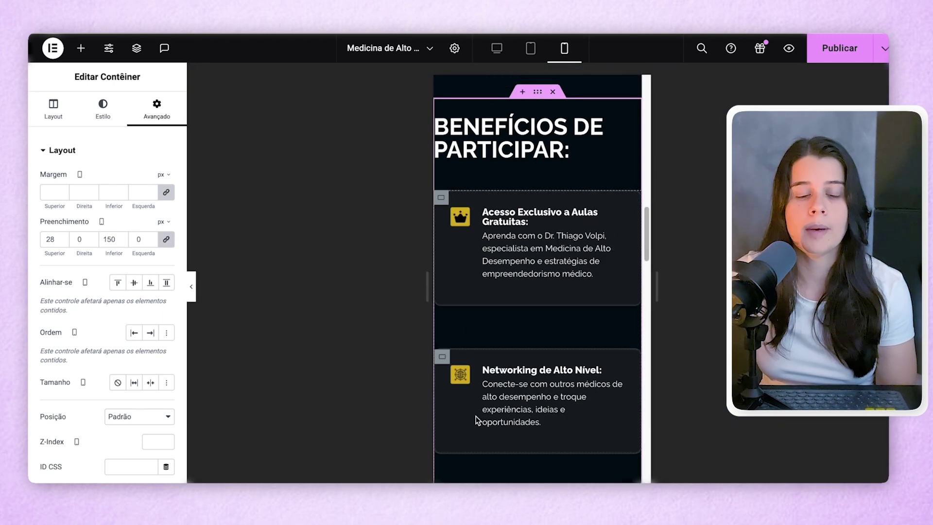
# - Set the first benefit card's Largura to 50%
pyautogui.click(442, 199)
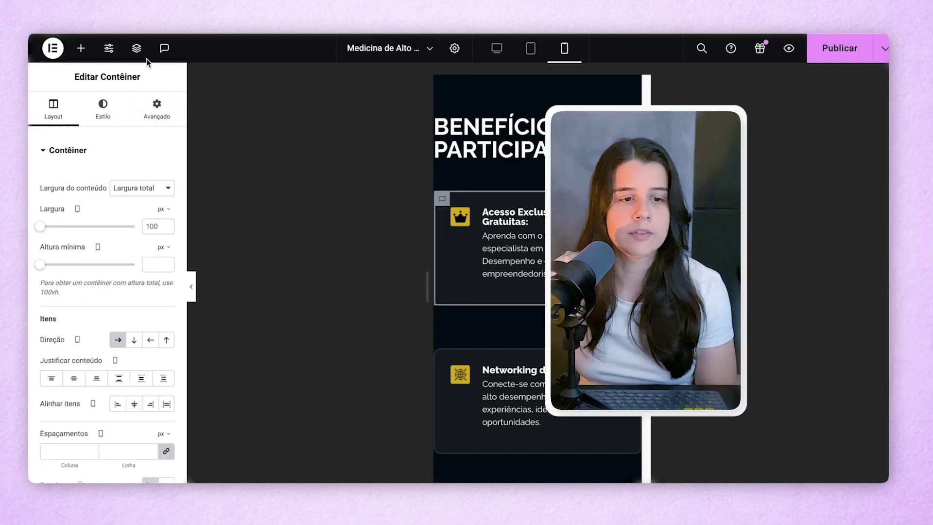
pyautogui.click(136, 48)
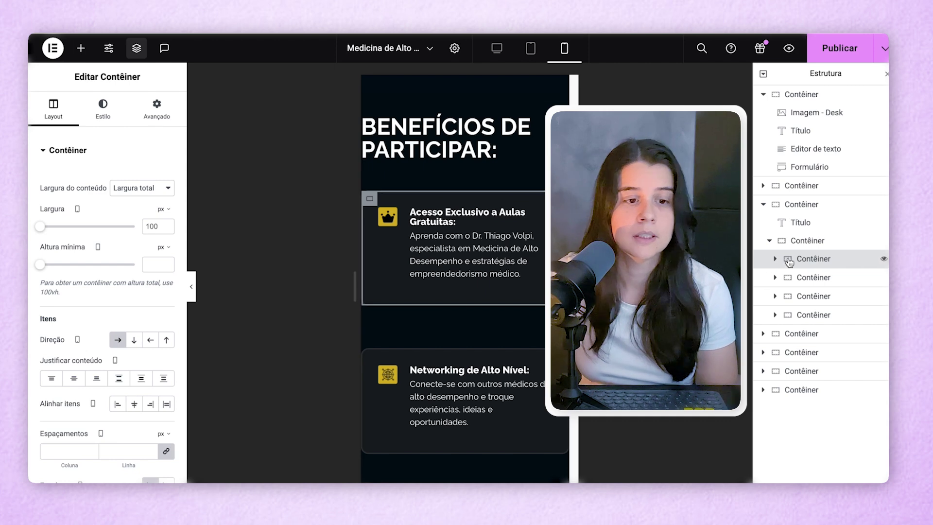
pyautogui.click(155, 214)
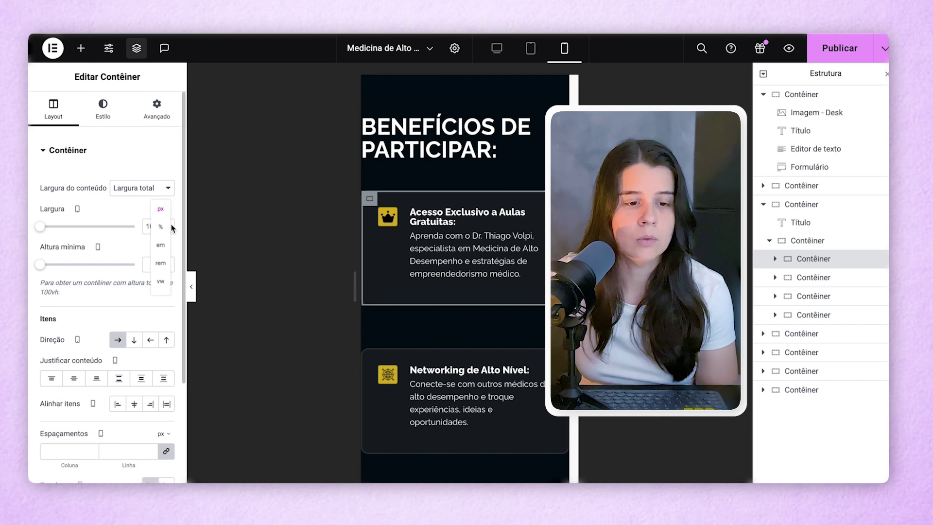
pyautogui.click(156, 229)
pyautogui.doubleClick(153, 226)
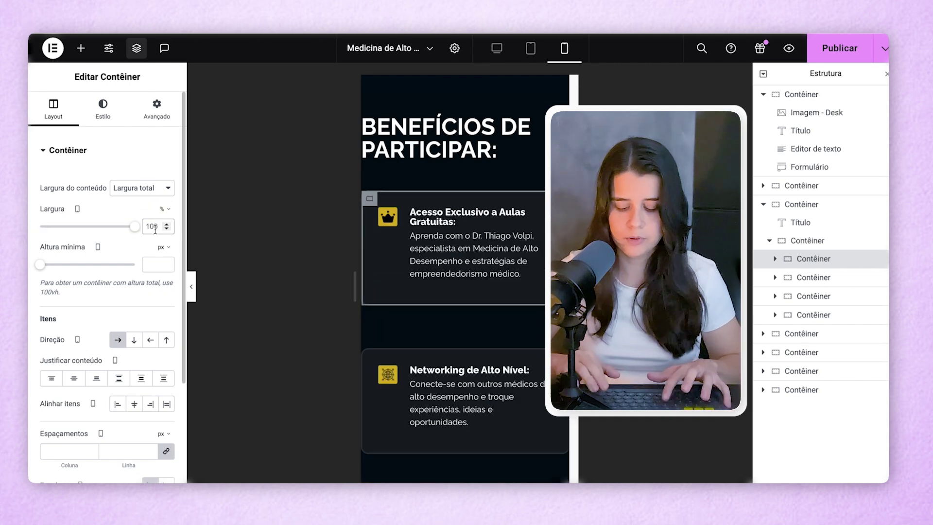
pyautogui.write('50')
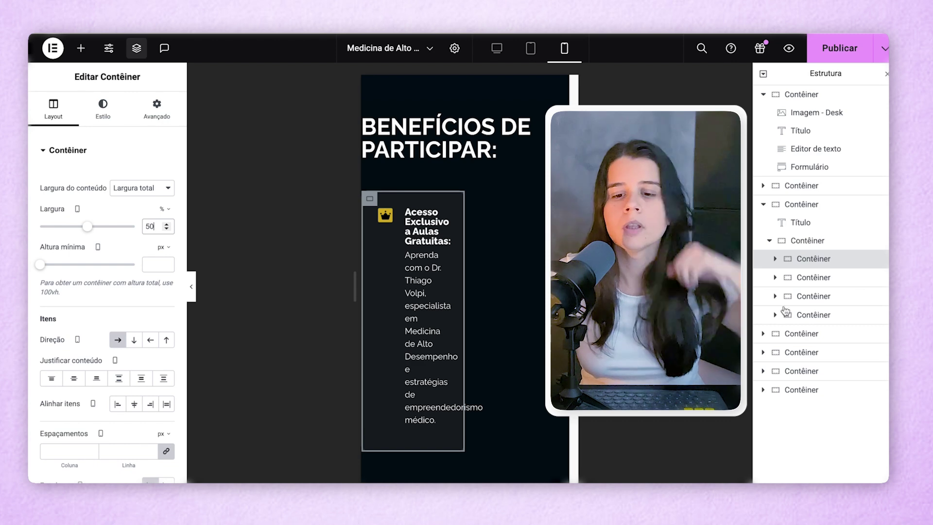
# - Set the second benefit card's Largura to 50%
pyautogui.click(811, 277)
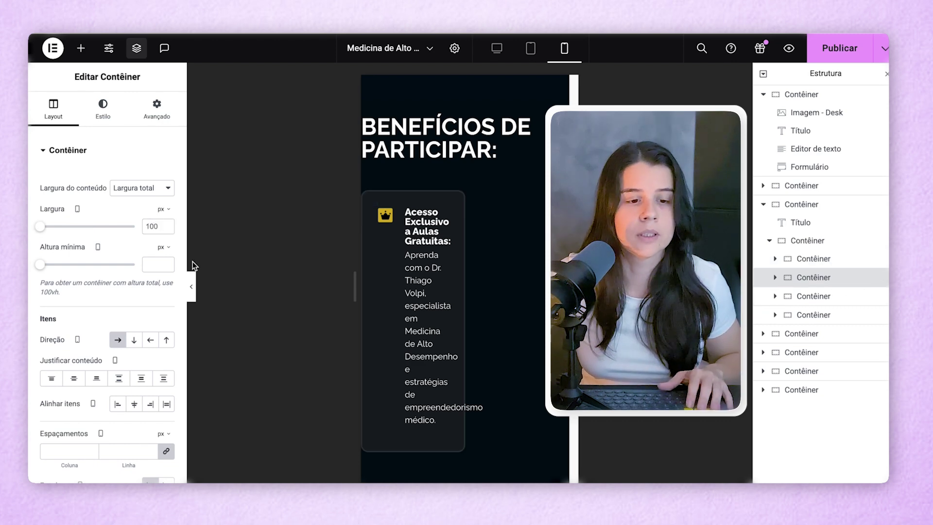
pyautogui.click(163, 209)
pyautogui.click(158, 235)
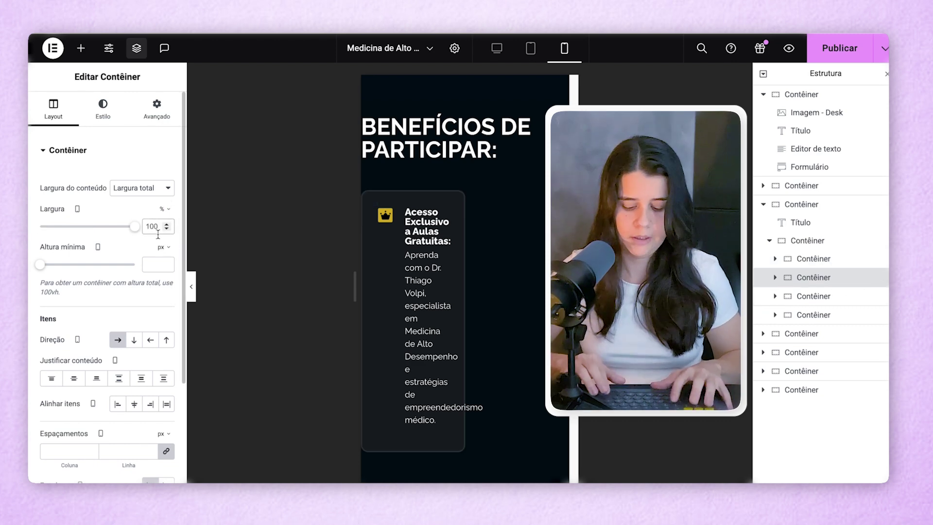
pyautogui.doubleClick(155, 226)
pyautogui.write('50')
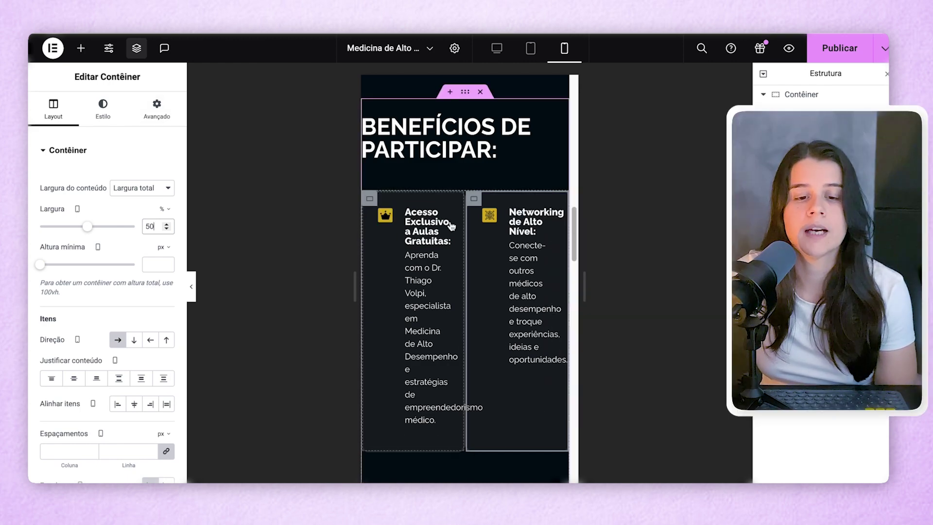
pyautogui.scroll(-5, 451, 226)
pyautogui.scroll(4, 379, 266)
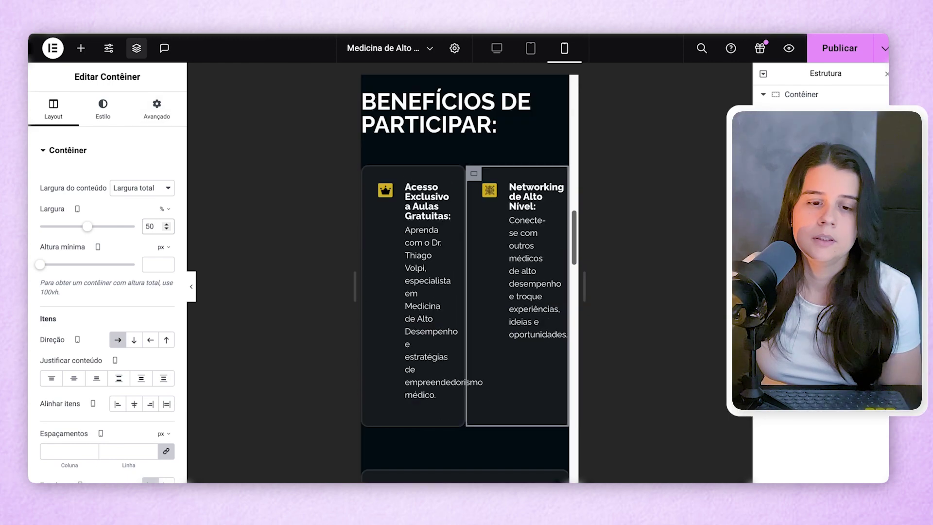
# - Toggle the cards' parent container Direção between Coluna - vertical and Linha - horizontal, ending vertical
pyautogui.click(368, 172)
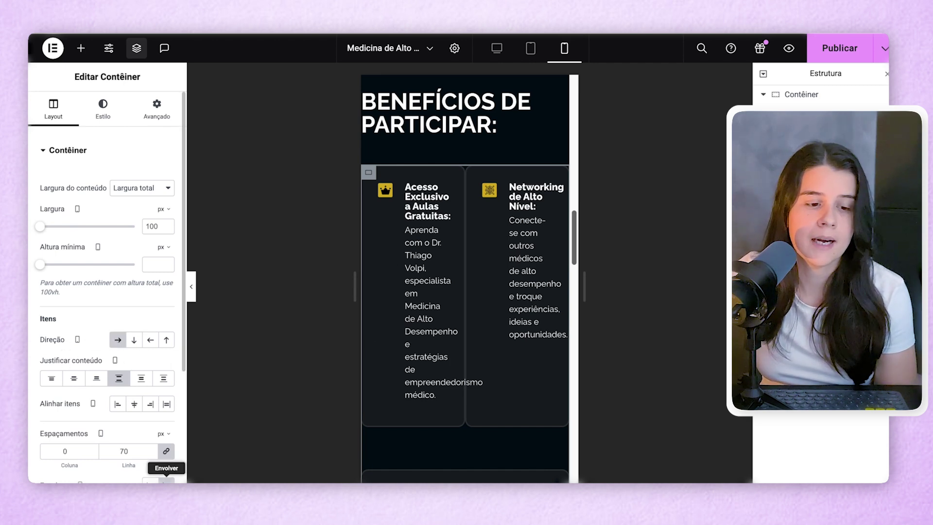
pyautogui.click(134, 341)
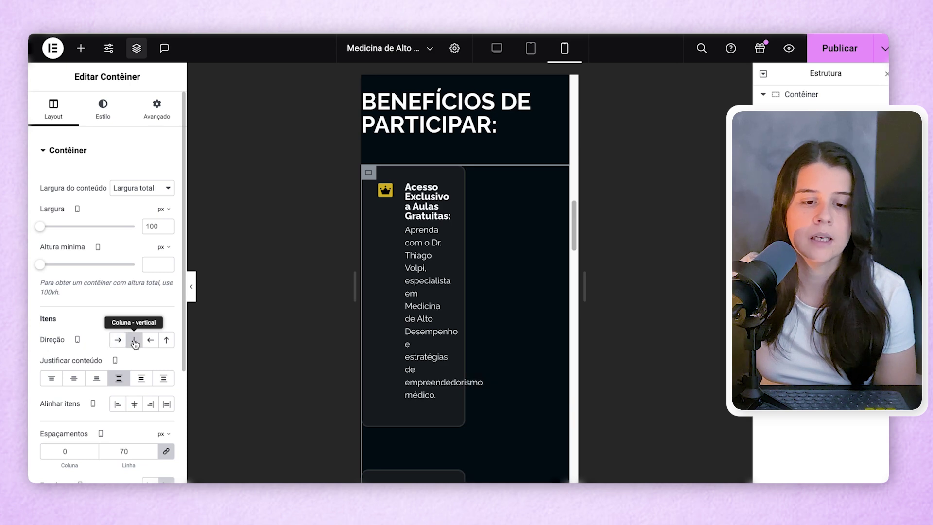
pyautogui.scroll(-10, 417, 354)
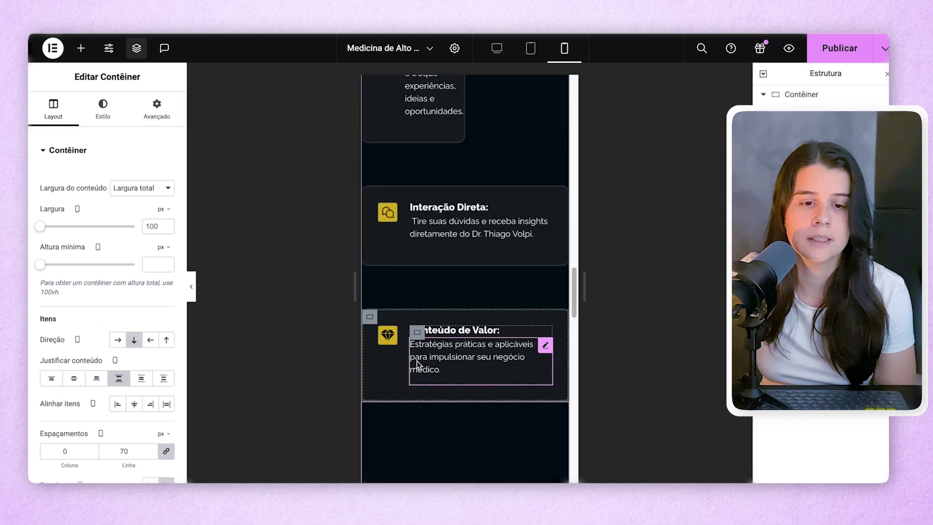
pyautogui.scroll(10, 416, 361)
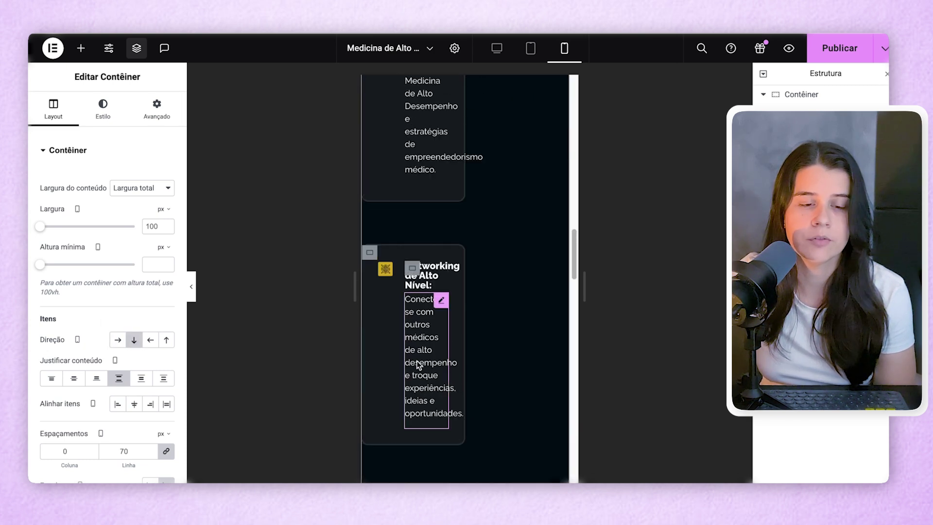
pyautogui.click(118, 340)
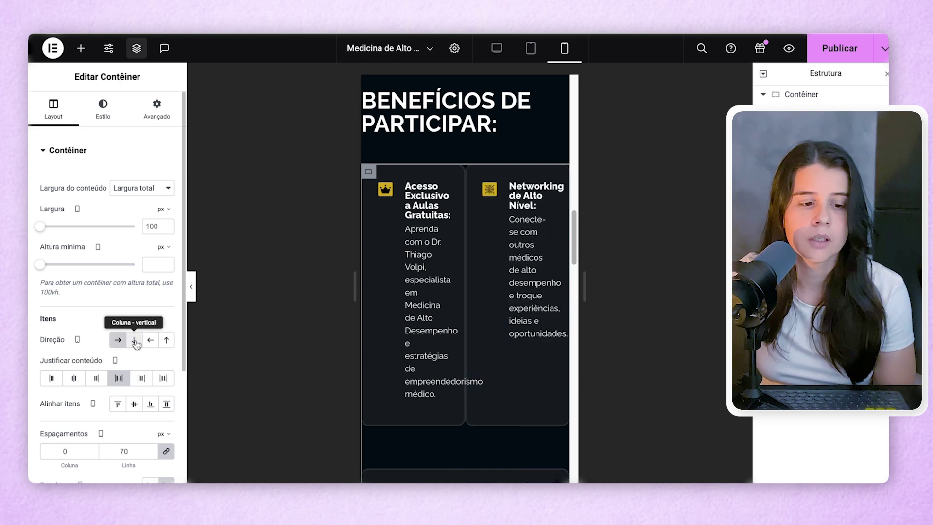
pyautogui.click(132, 341)
# - Preview the benefit cards at desktop, tablet and mobile widths, then return to desktop
pyautogui.click(496, 49)
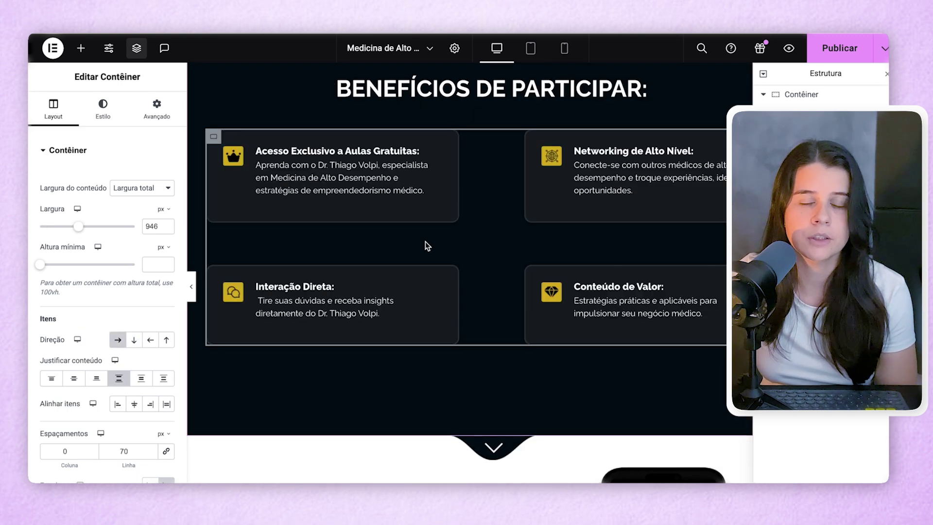
pyautogui.click(531, 48)
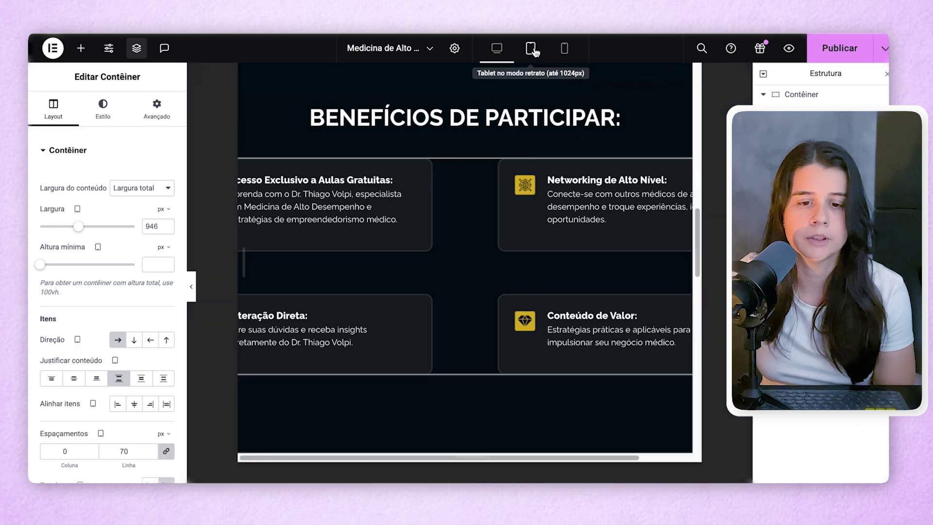
pyautogui.click(564, 48)
pyautogui.click(118, 340)
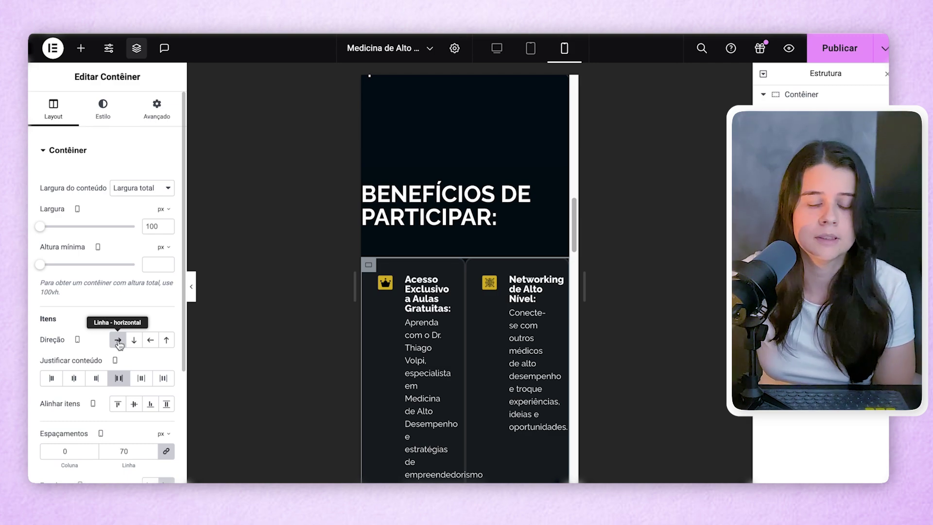
pyautogui.click(497, 48)
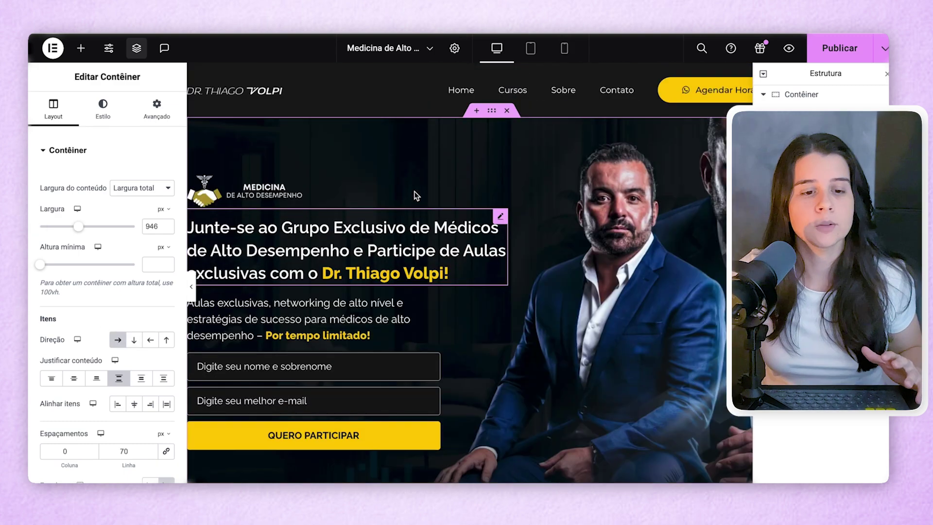
# - Review the hero heading's Style and Avançado responsive visibility settings
pyautogui.click(500, 220)
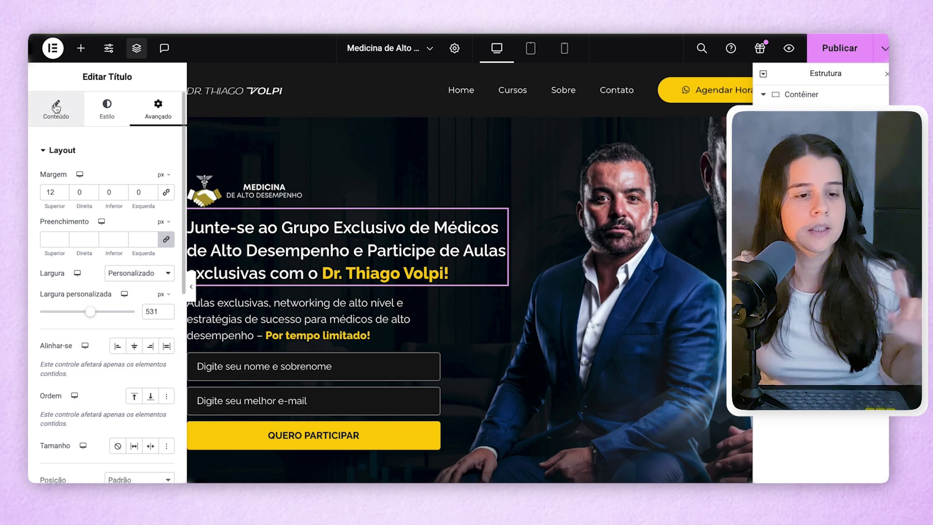
pyautogui.click(107, 109)
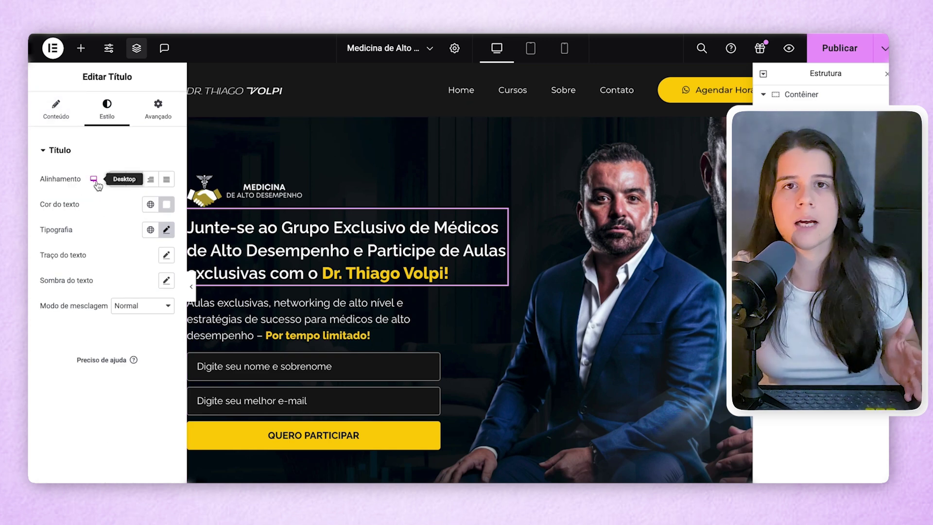
pyautogui.click(170, 122)
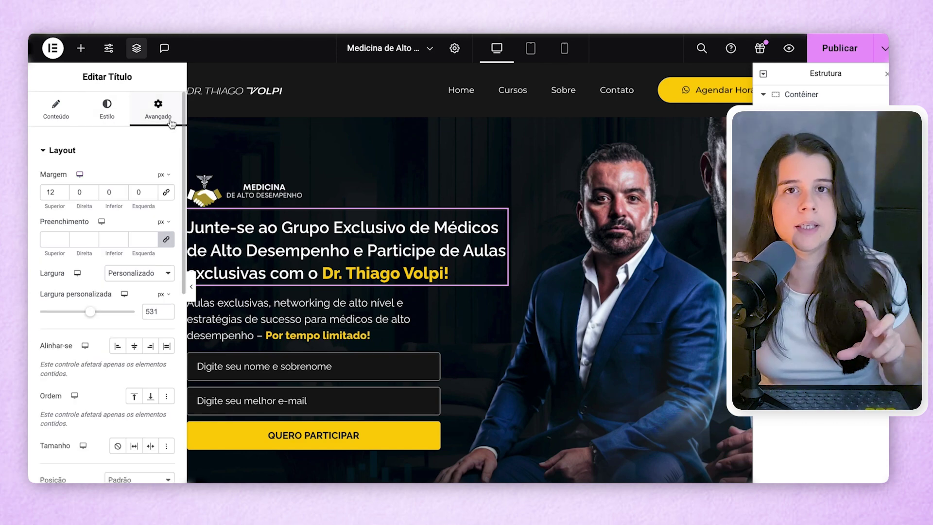
pyautogui.scroll(-5, 102, 240)
pyautogui.scroll(8, 102, 240)
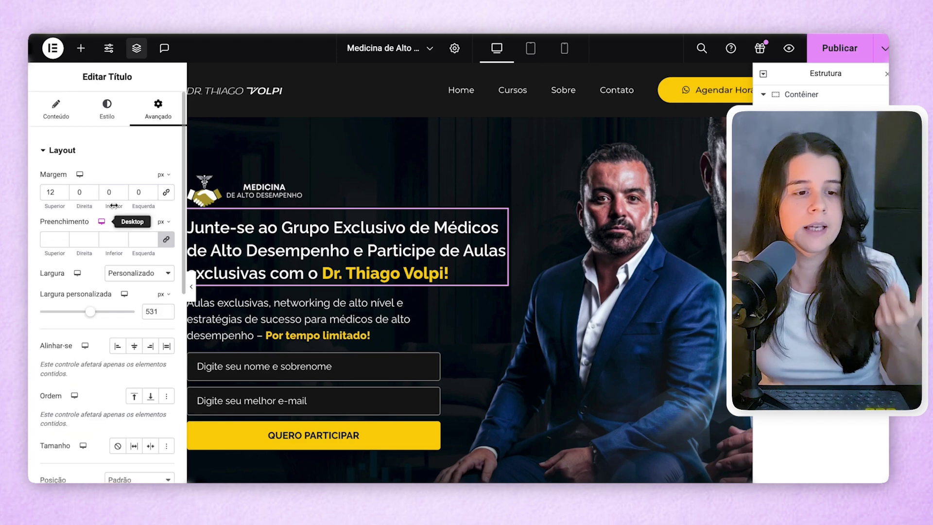
pyautogui.scroll(-15, 115, 237)
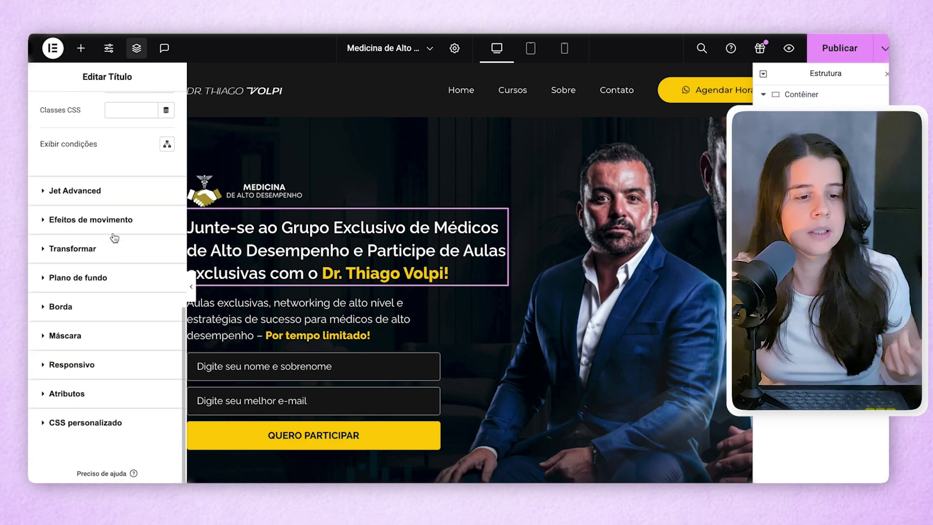
pyautogui.click(77, 365)
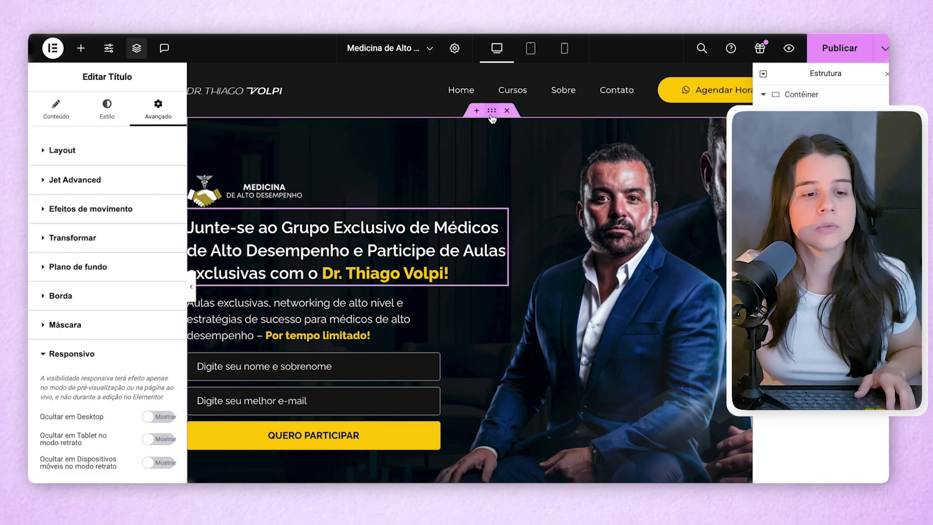
# - Turn on Ocultar em Desktop for the whole hero section container
pyautogui.click(492, 116)
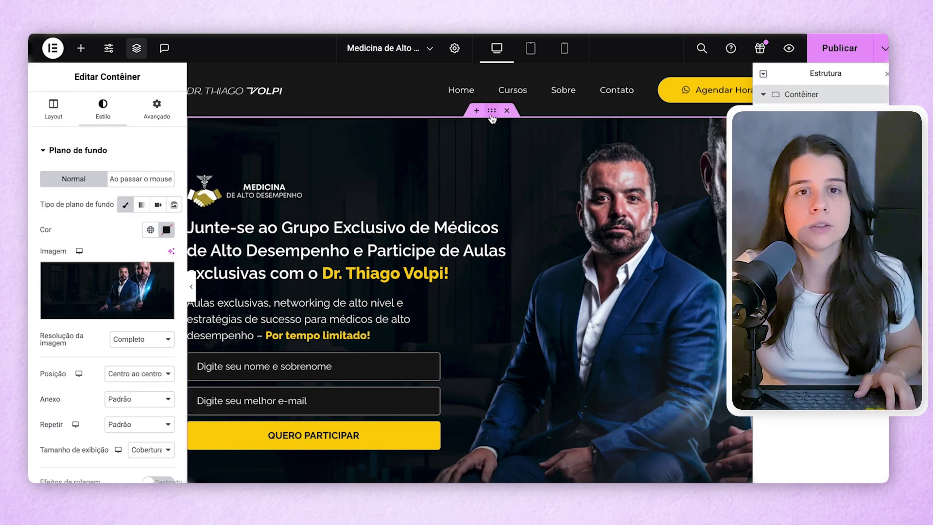
pyautogui.click(164, 125)
pyautogui.scroll(-5, 100, 373)
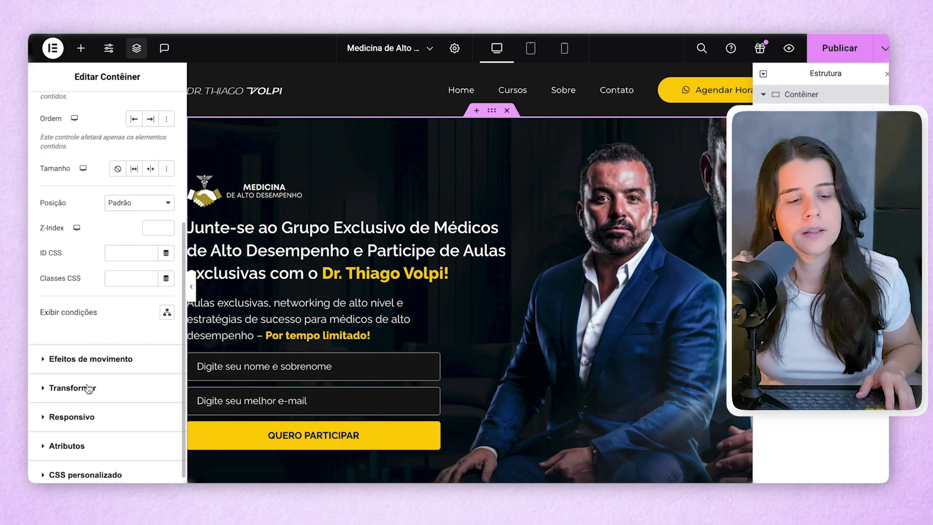
pyautogui.scroll(3, 88, 389)
pyautogui.scroll(1, 160, 141)
pyautogui.scroll(-5, 138, 217)
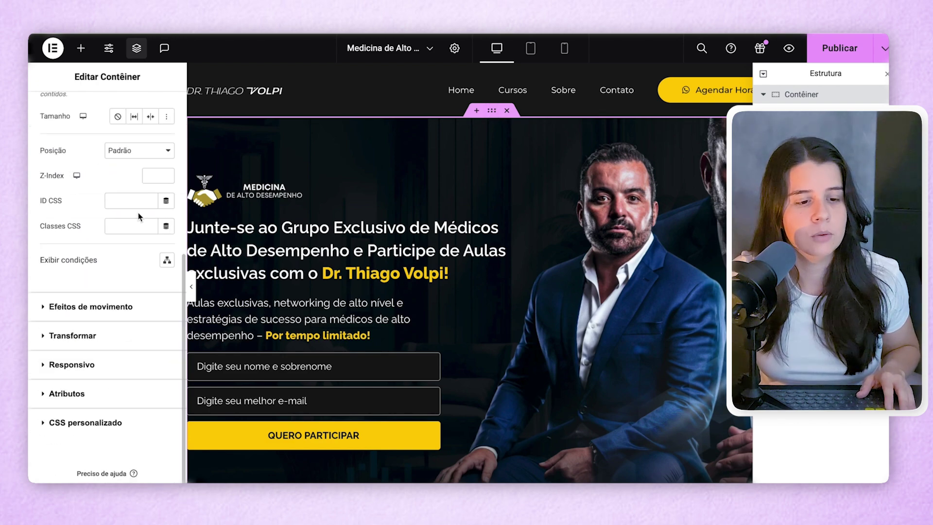
pyautogui.click(71, 363)
pyautogui.click(146, 317)
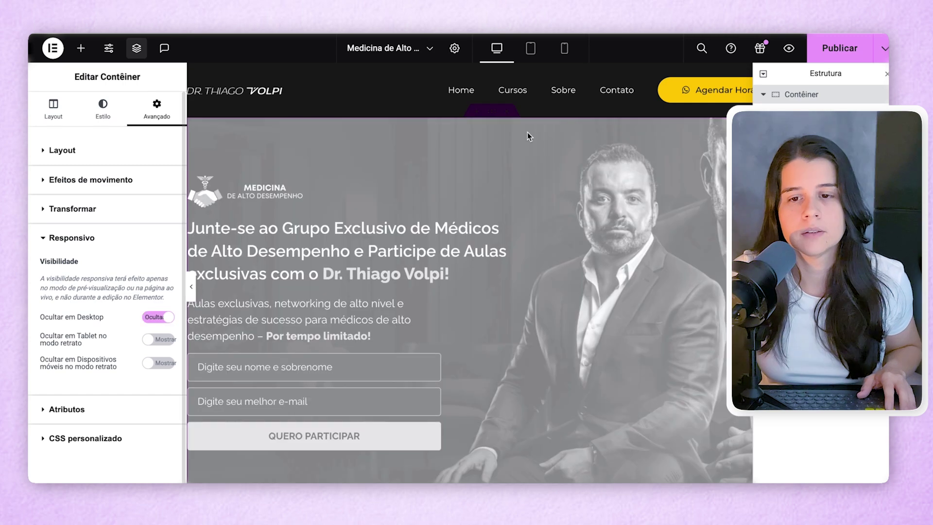
# - Publish, inspect the live page at a narrower viewport, then reopen the heading's Avançado settings
pyautogui.click(840, 48)
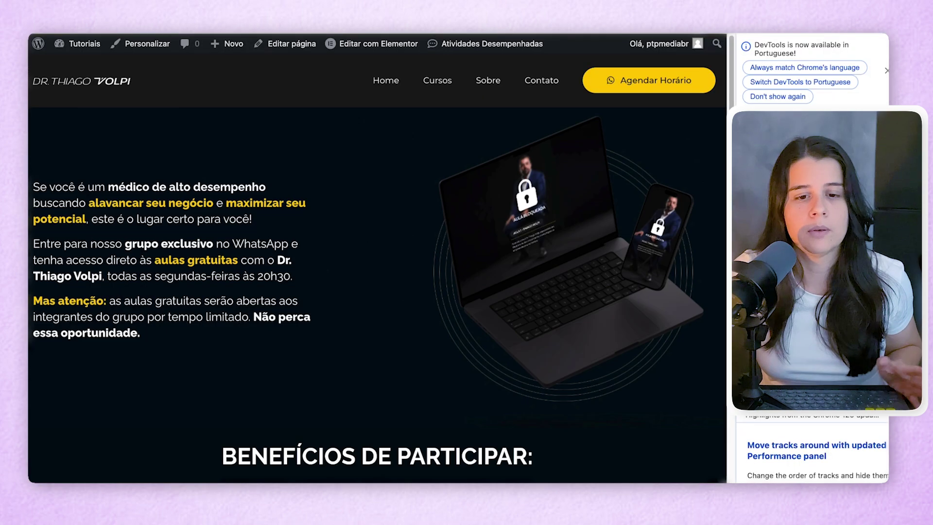
pyautogui.rightClick(417, 185)
pyautogui.click(429, 386)
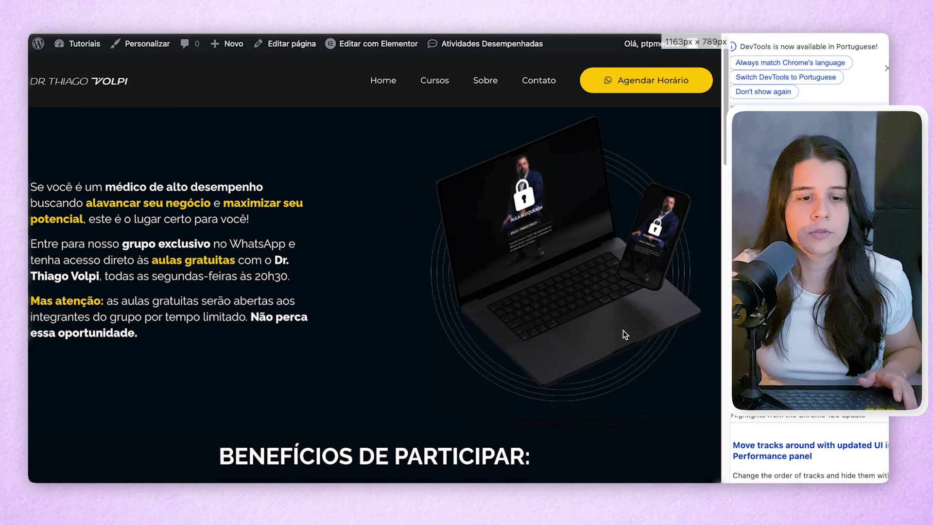
pyautogui.moveTo(314, 316); pyautogui.dragTo(309, 316)
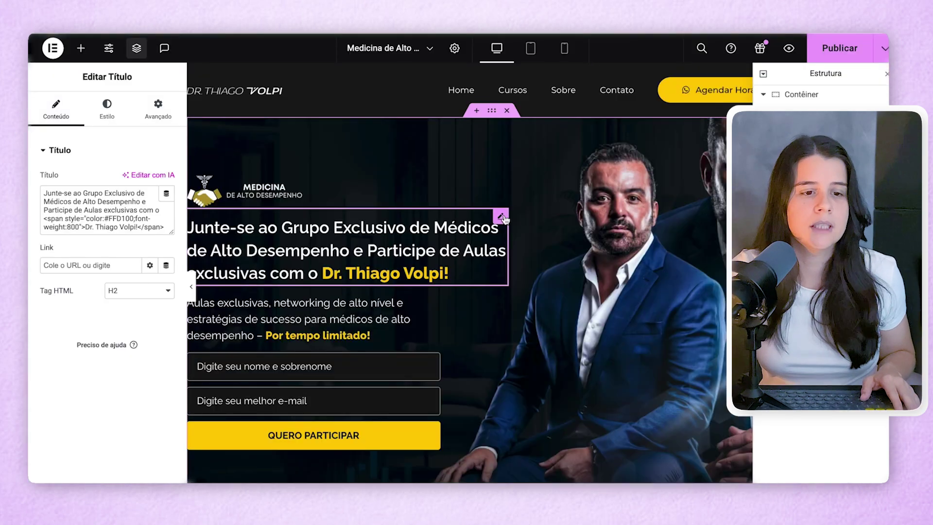
pyautogui.click(157, 107)
pyautogui.scroll(-1, 67, 379)
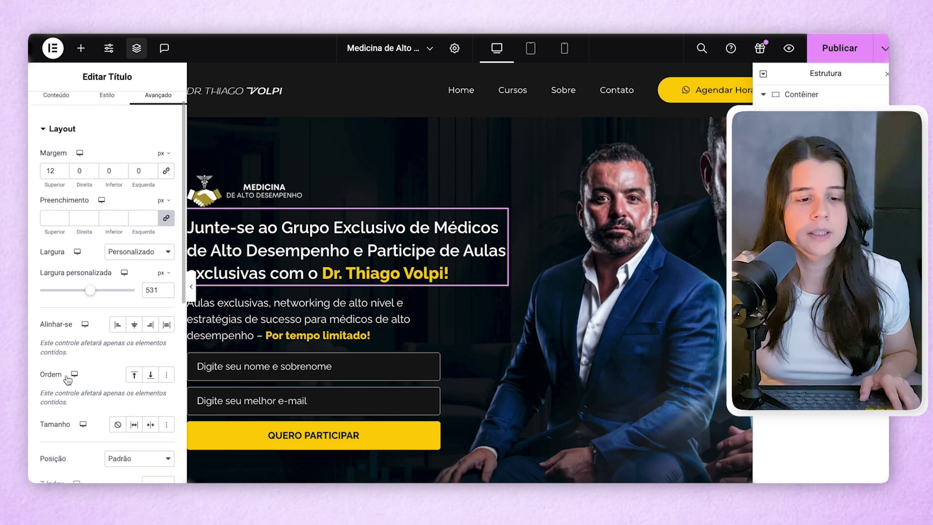